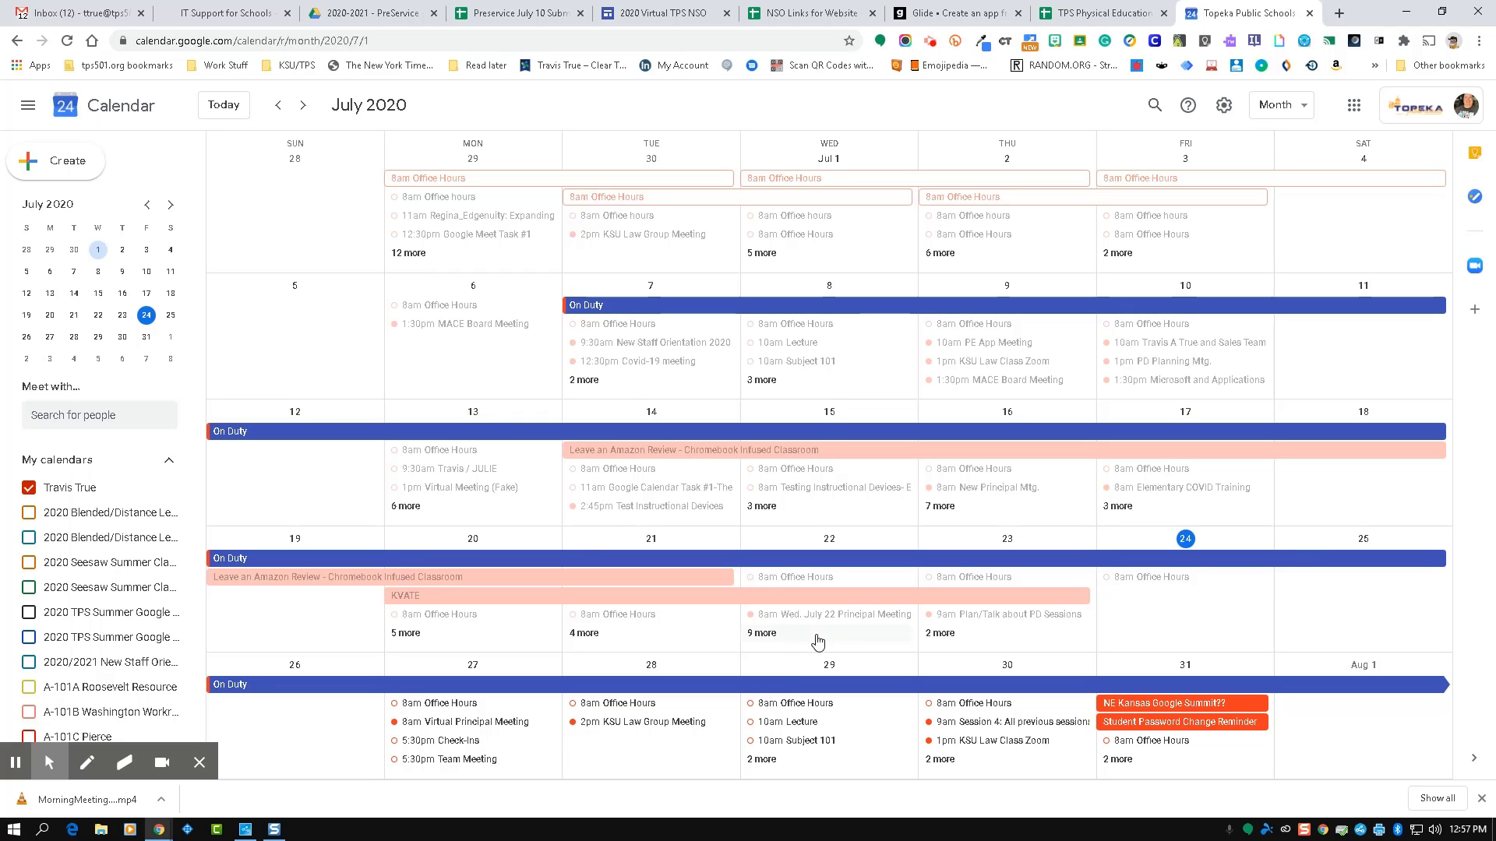
{"action": "left_click", "coordinate": [54, 172]}
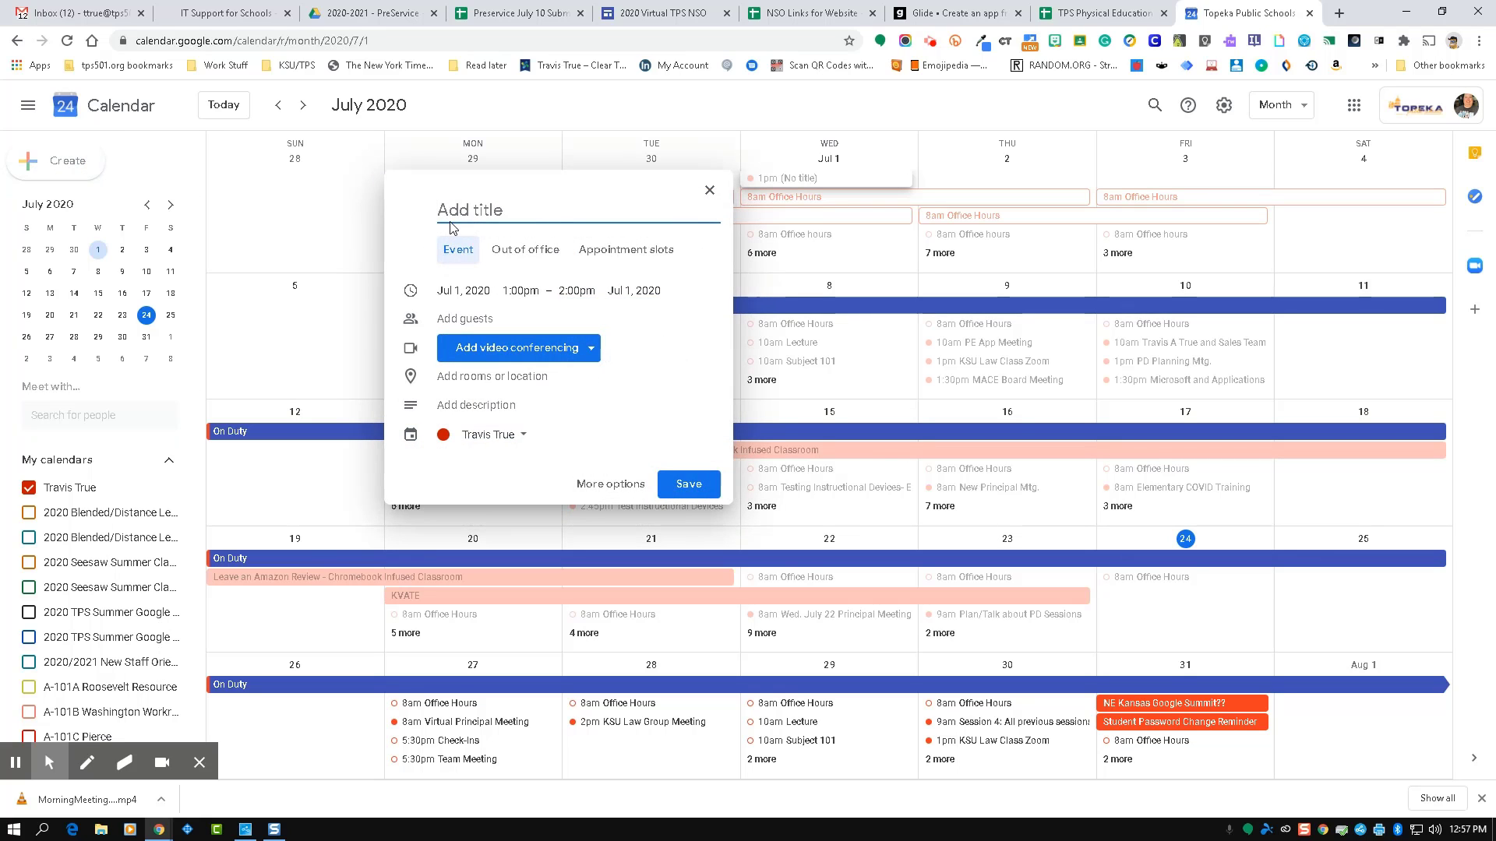
{"action": "type", "text": "Demo Meeting"}
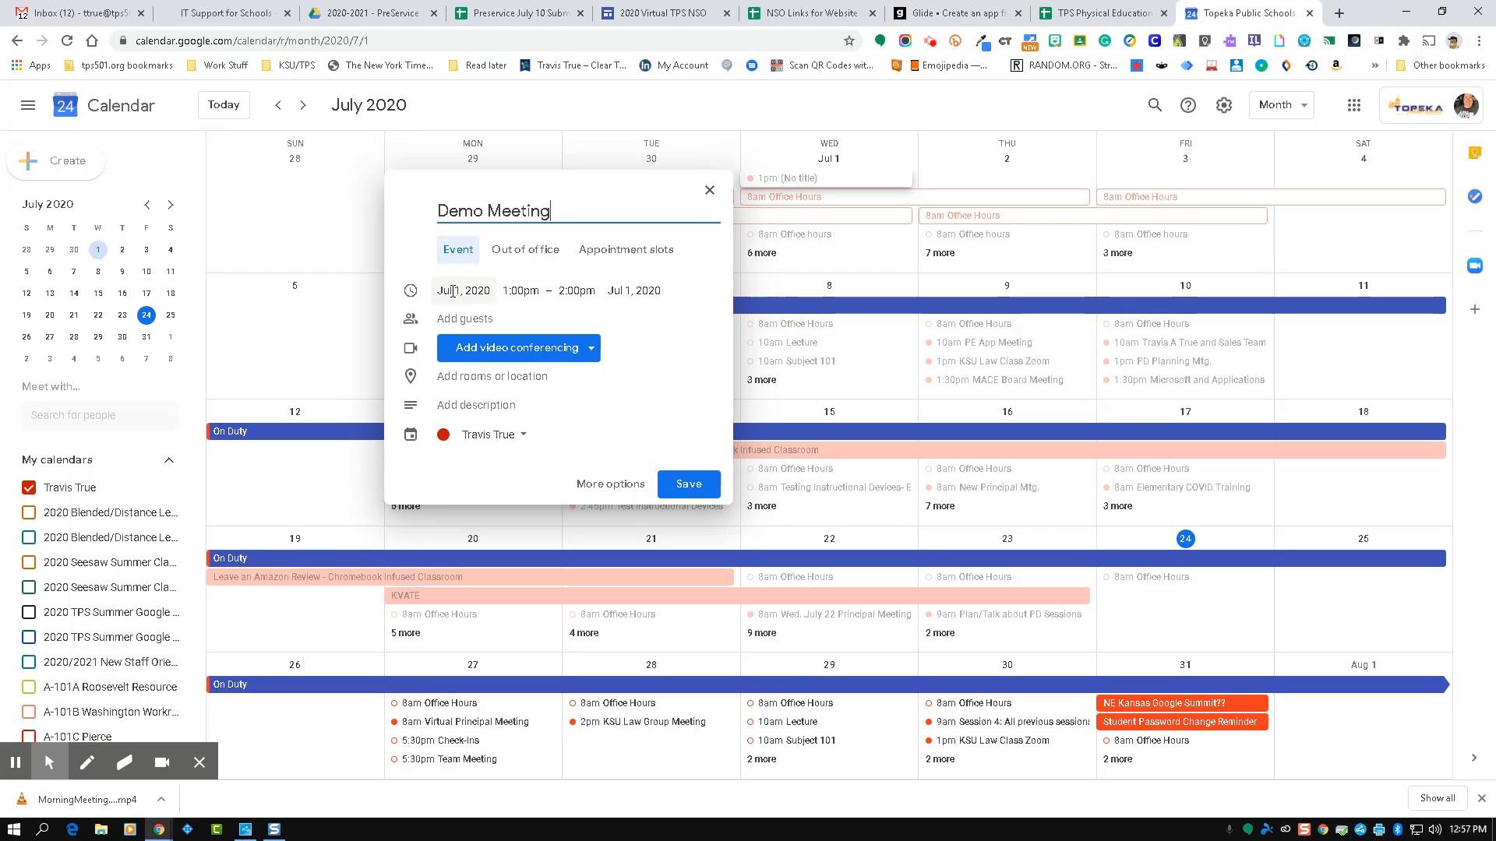
{"action": "left_click", "coordinate": [453, 291]}
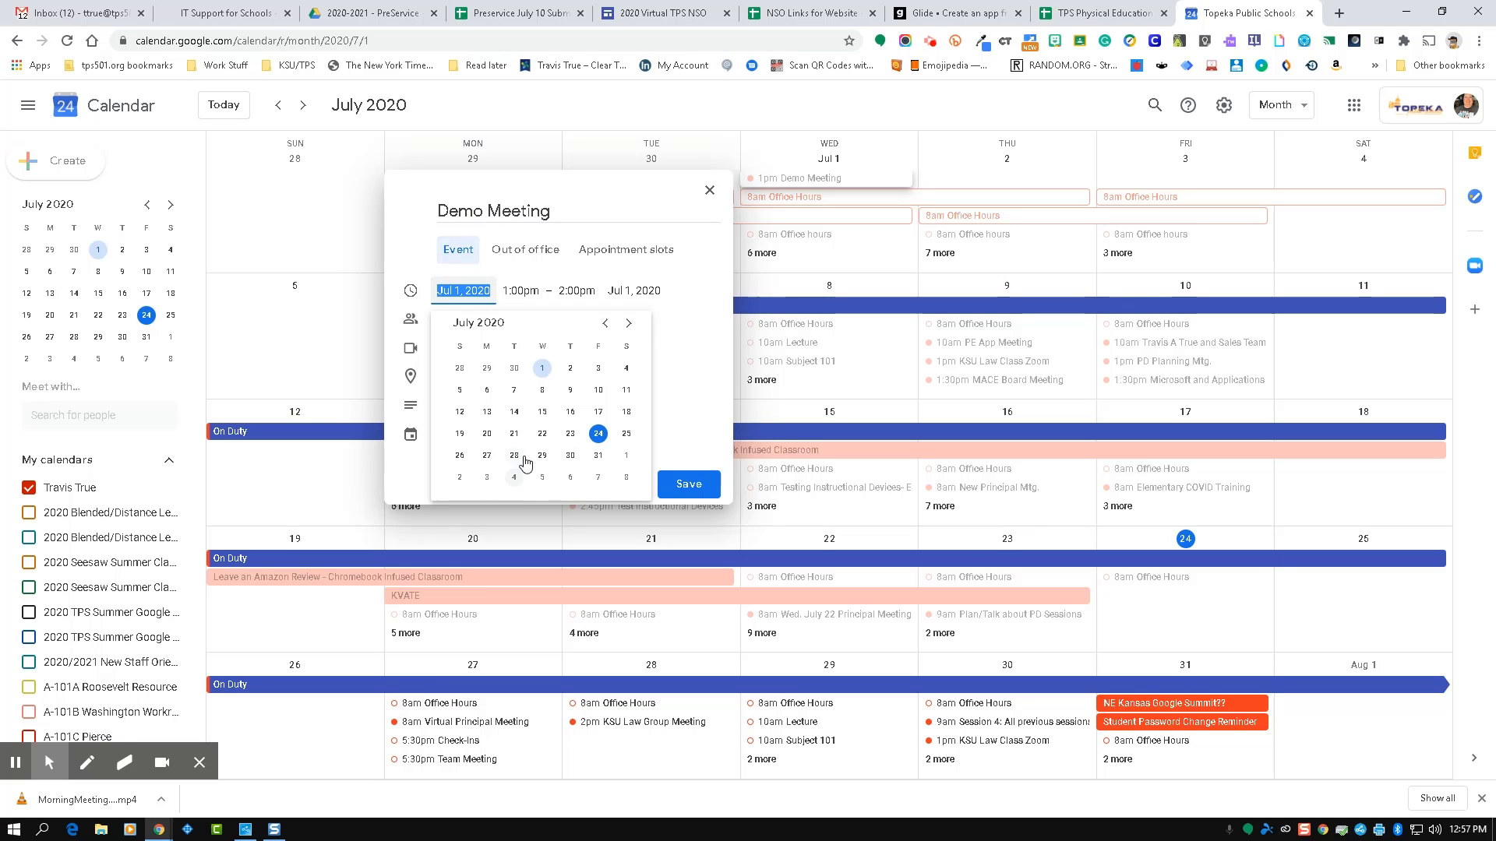
{"action": "left_click", "coordinate": [707, 188]}
{"action": "left_click", "coordinate": [802, 457]}
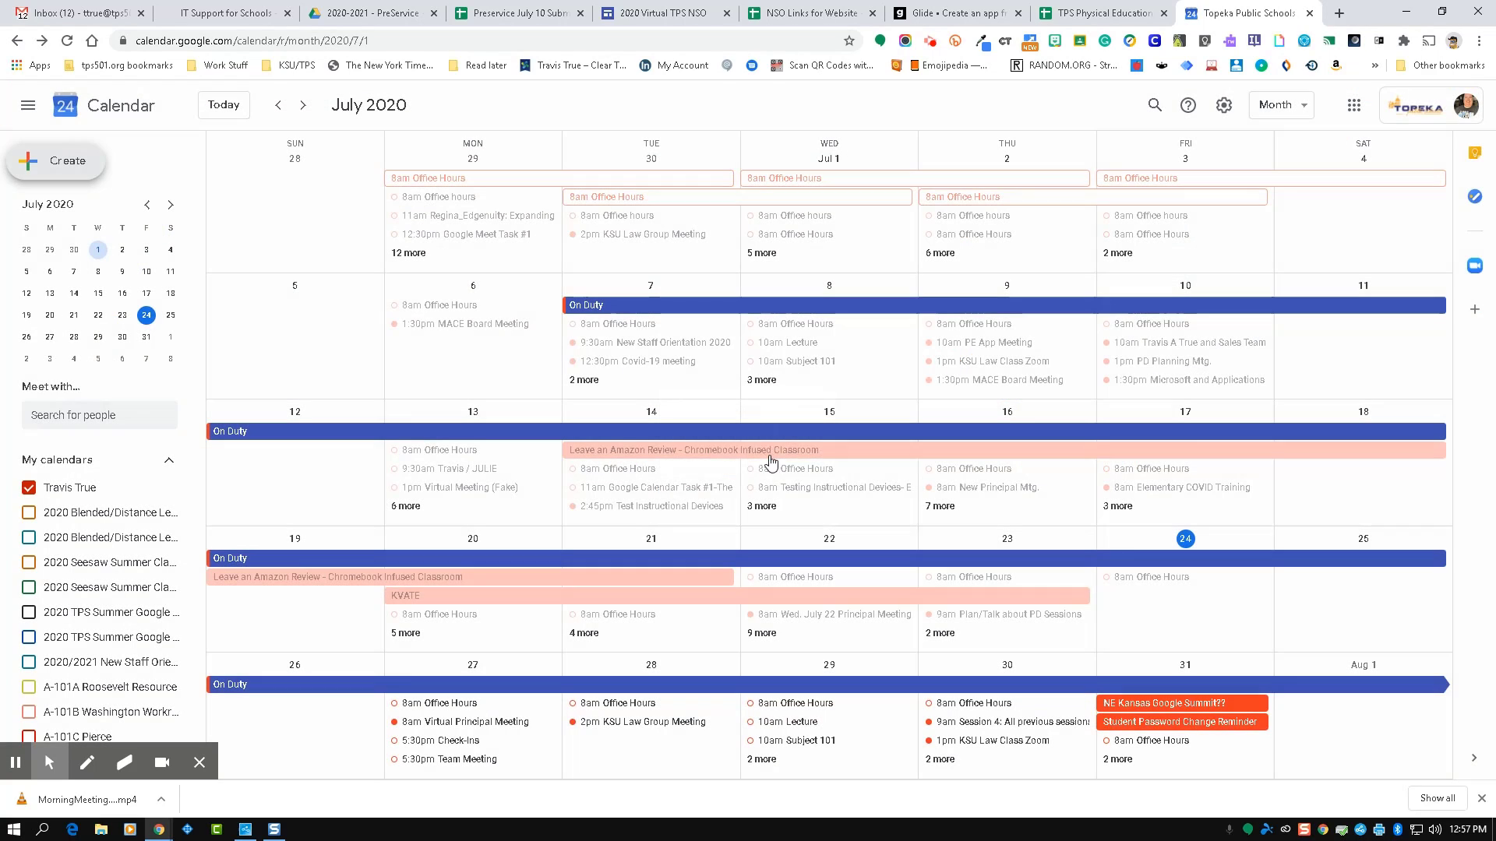
Create an event titled "Demo Meeting" on July 29, 2020 and open its full editing options.
{"action": "left_click", "coordinate": [780, 669]}
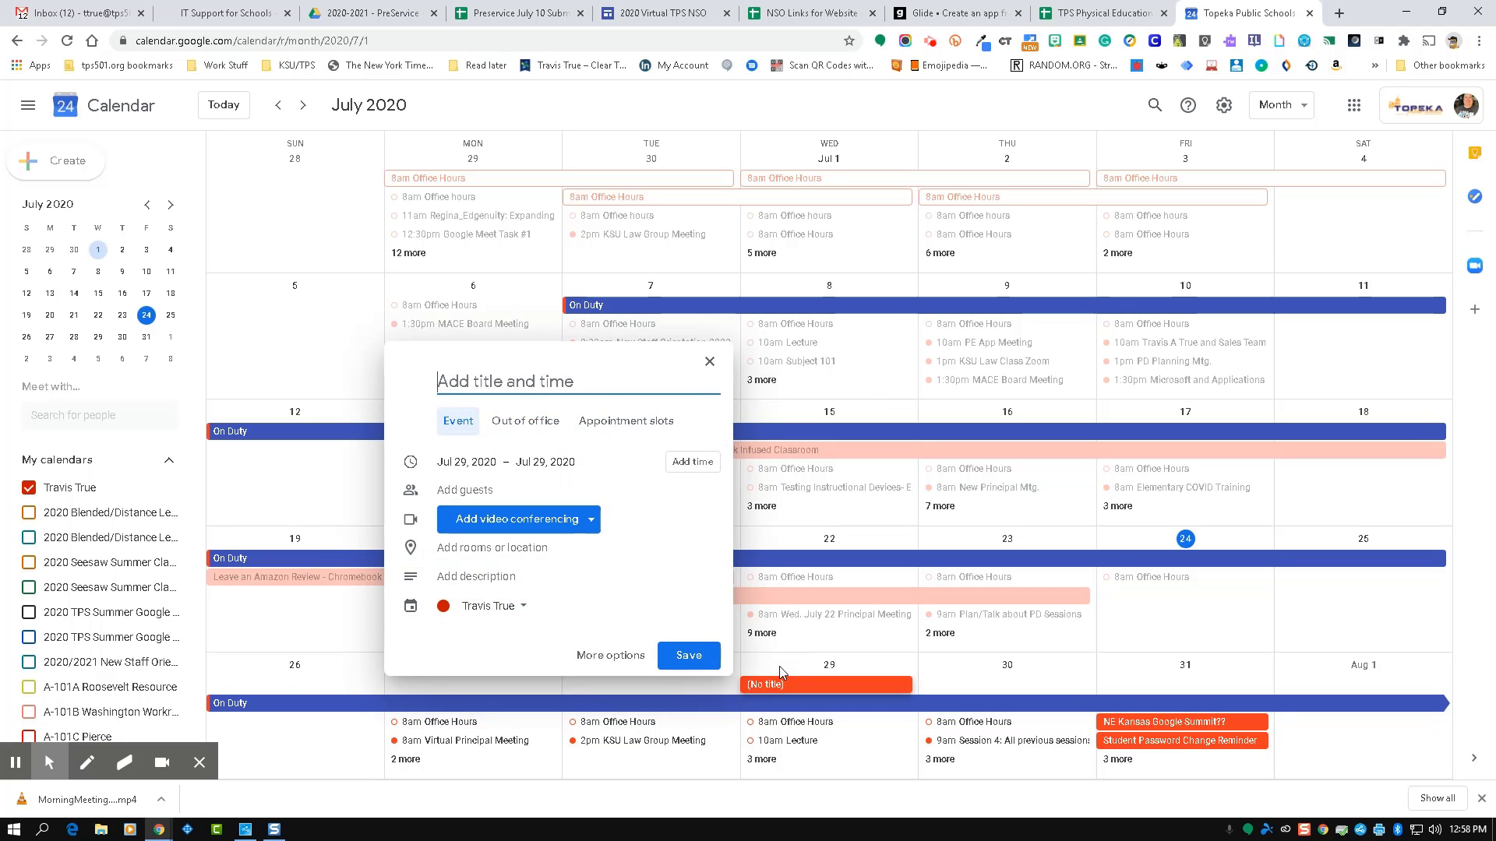
{"action": "type", "text": "Demo Meeting"}
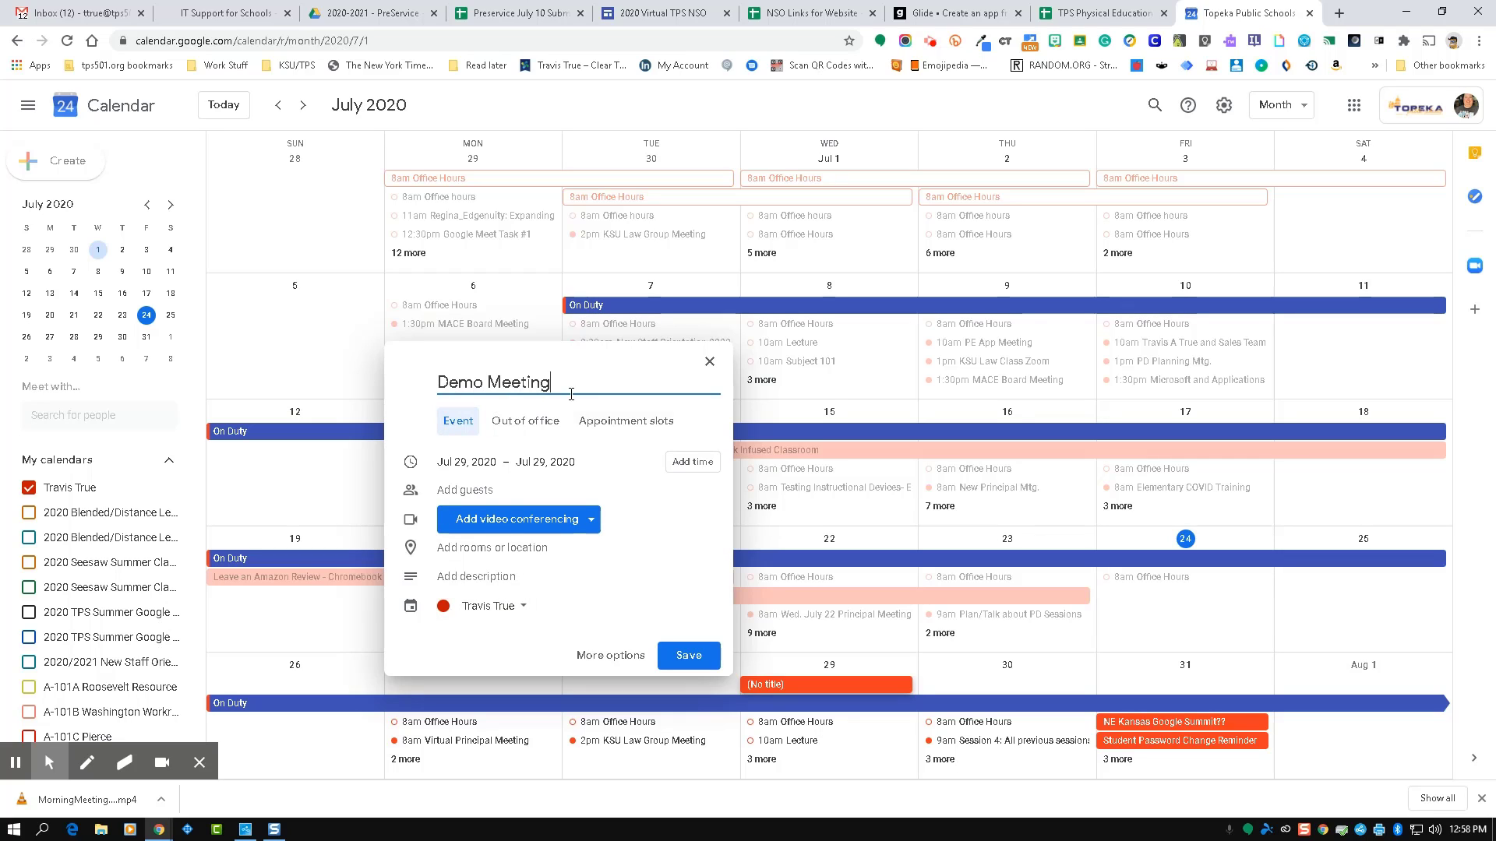
{"action": "left_click", "coordinate": [601, 658]}
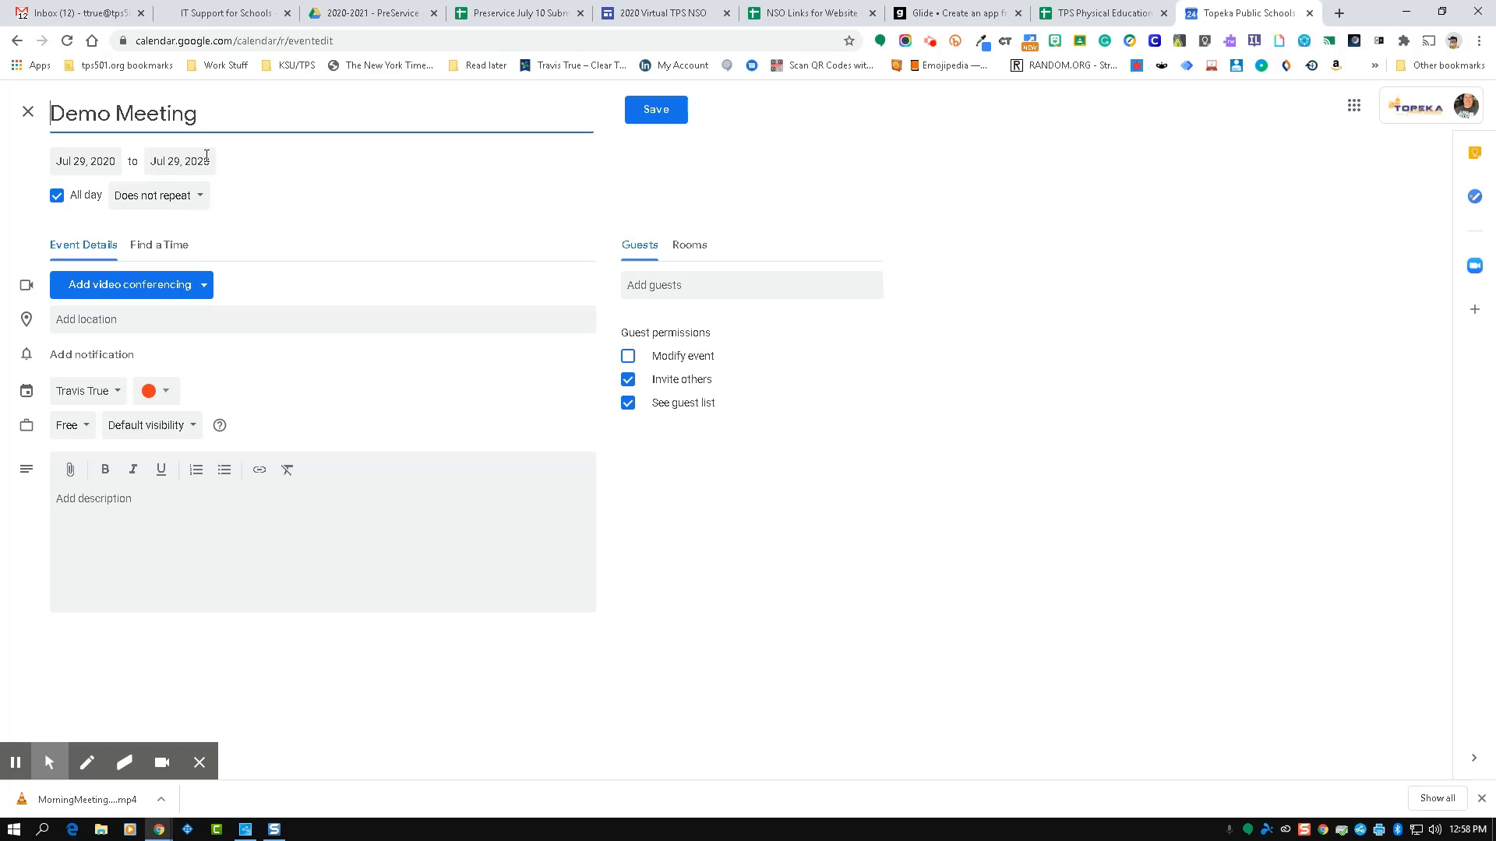
Make the Demo Meeting a timed event instead of all-day, running from 10:00am to 11:00am.
{"action": "left_click", "coordinate": [56, 197]}
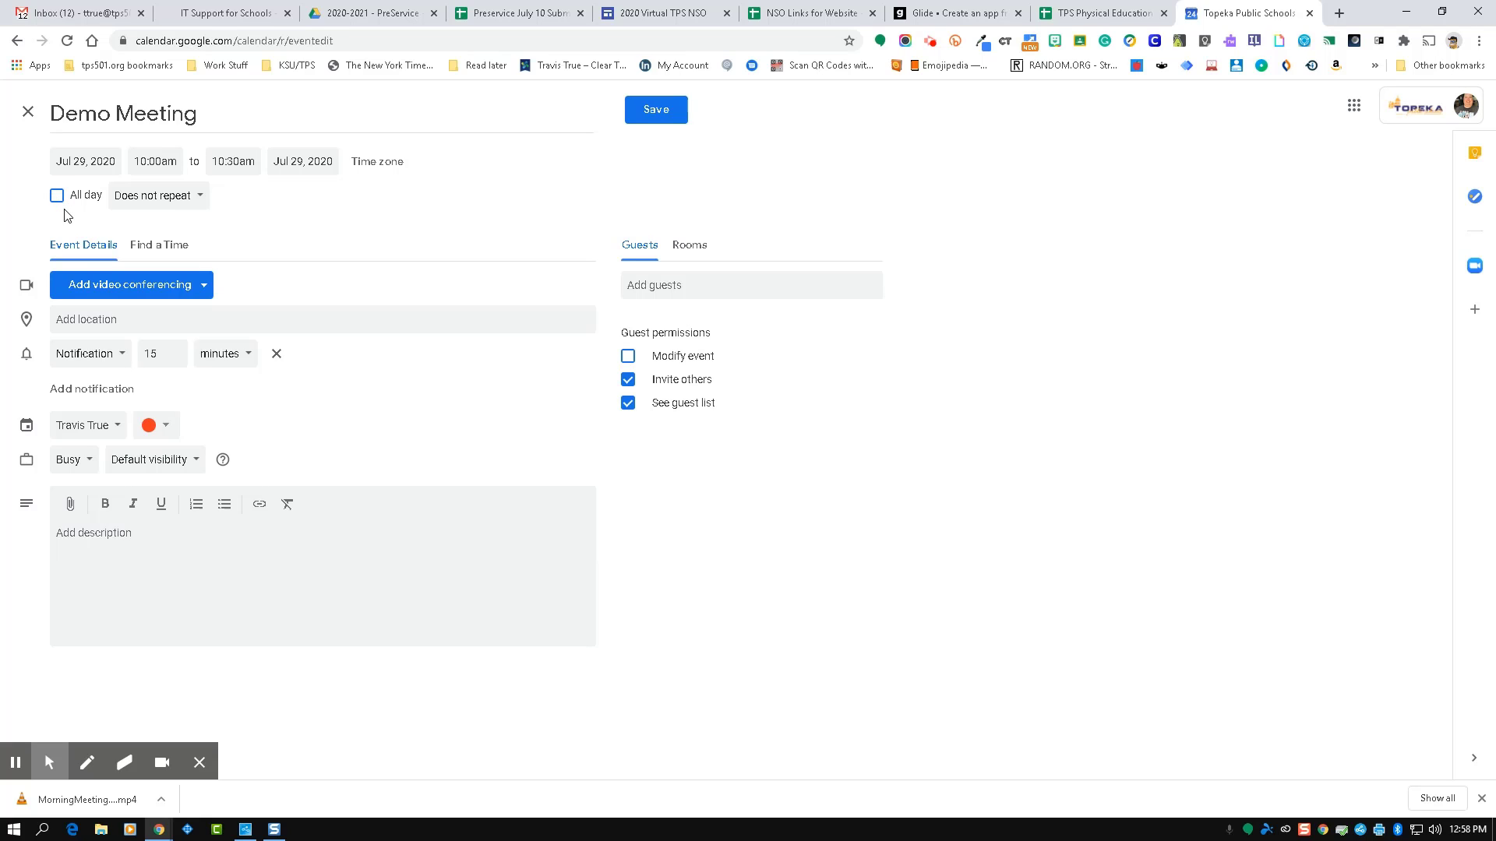
{"action": "left_click", "coordinate": [154, 162]}
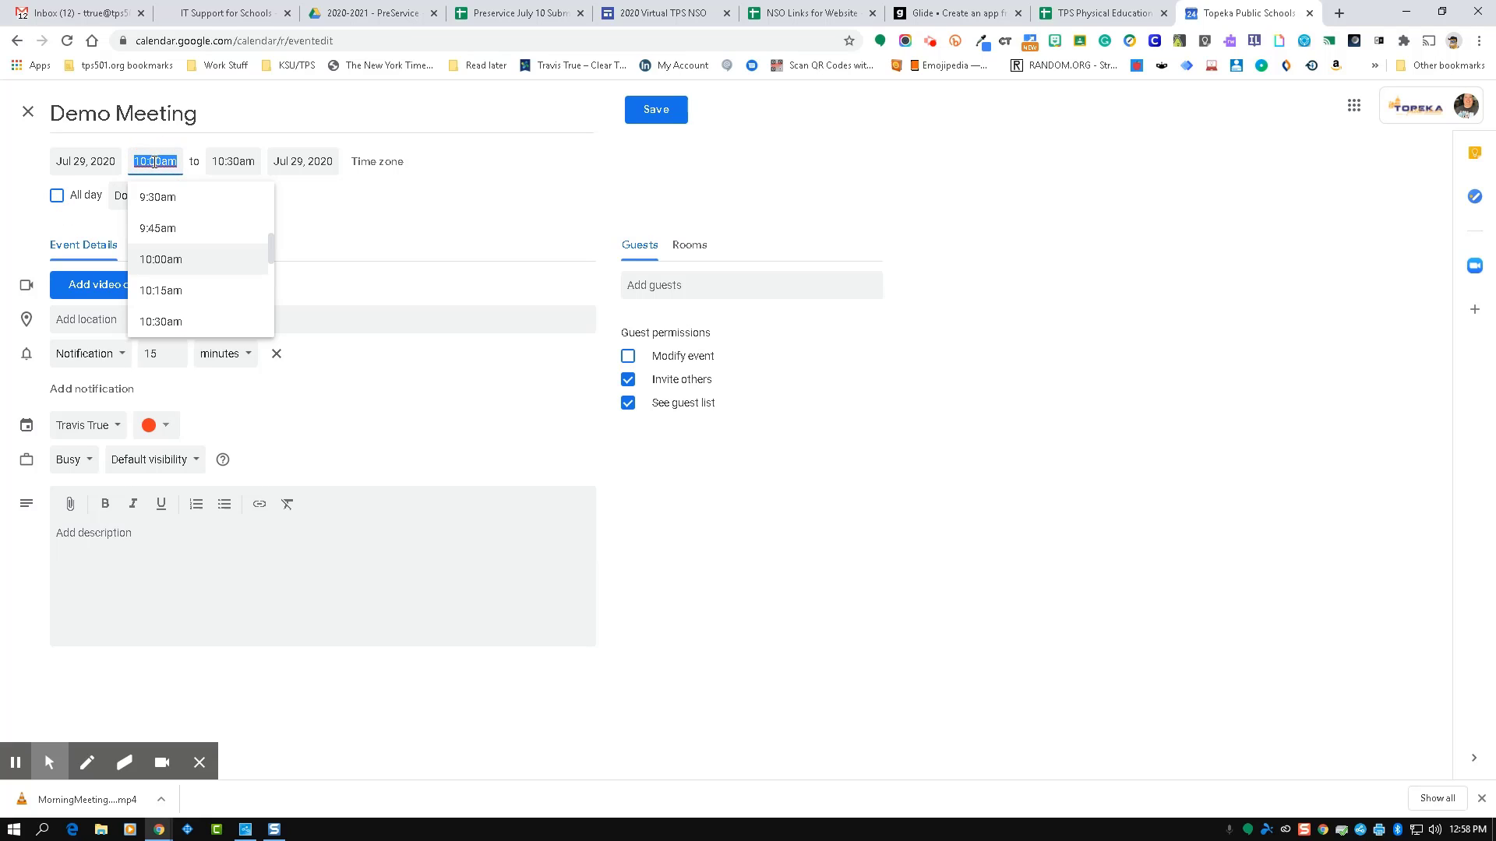
{"action": "left_click", "coordinate": [183, 259]}
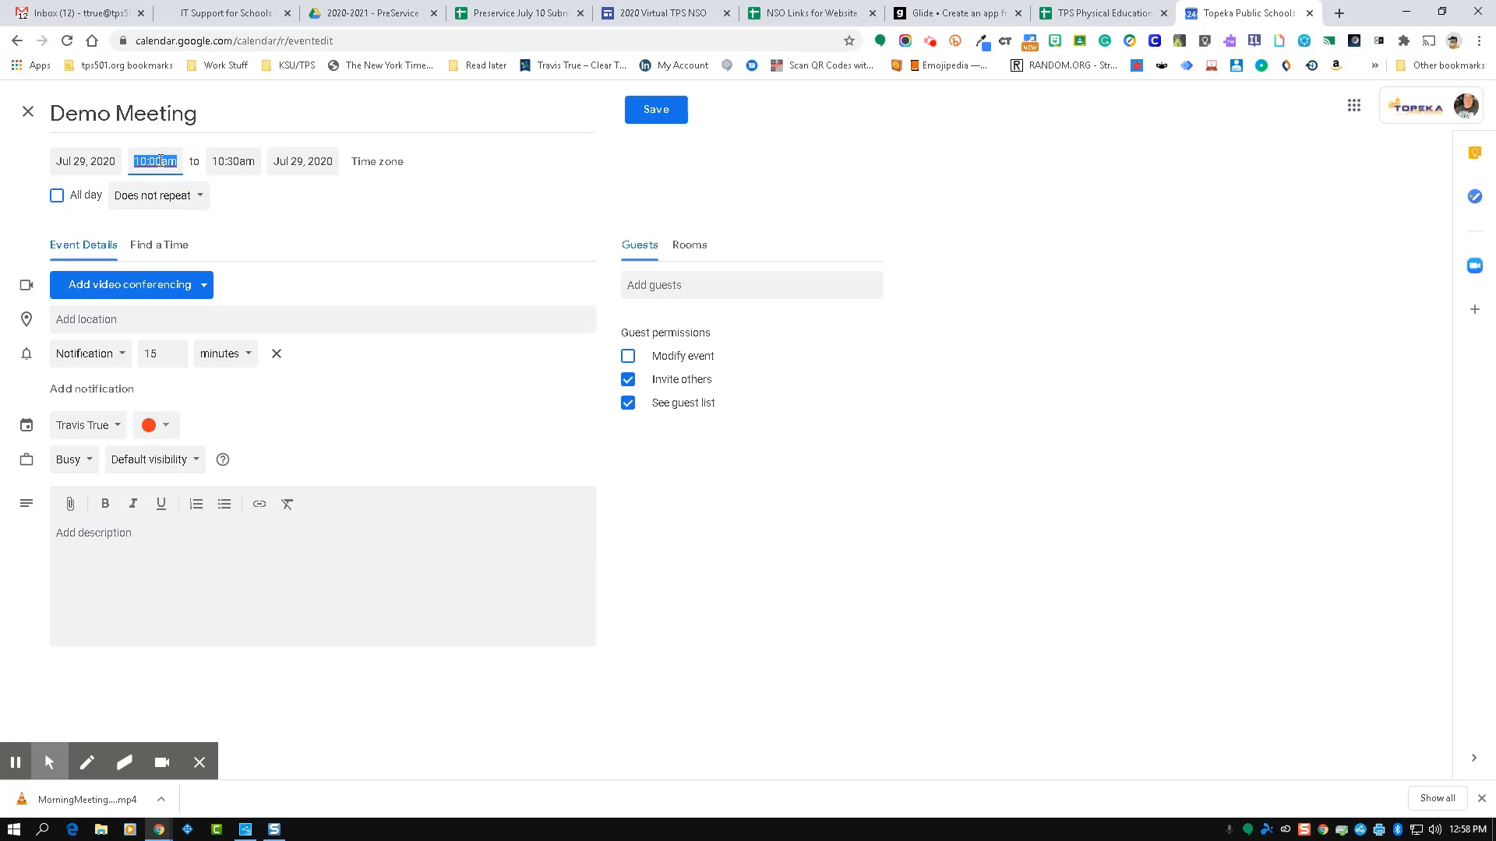
{"action": "left_click", "coordinate": [230, 162]}
{"action": "left_click", "coordinate": [263, 324]}
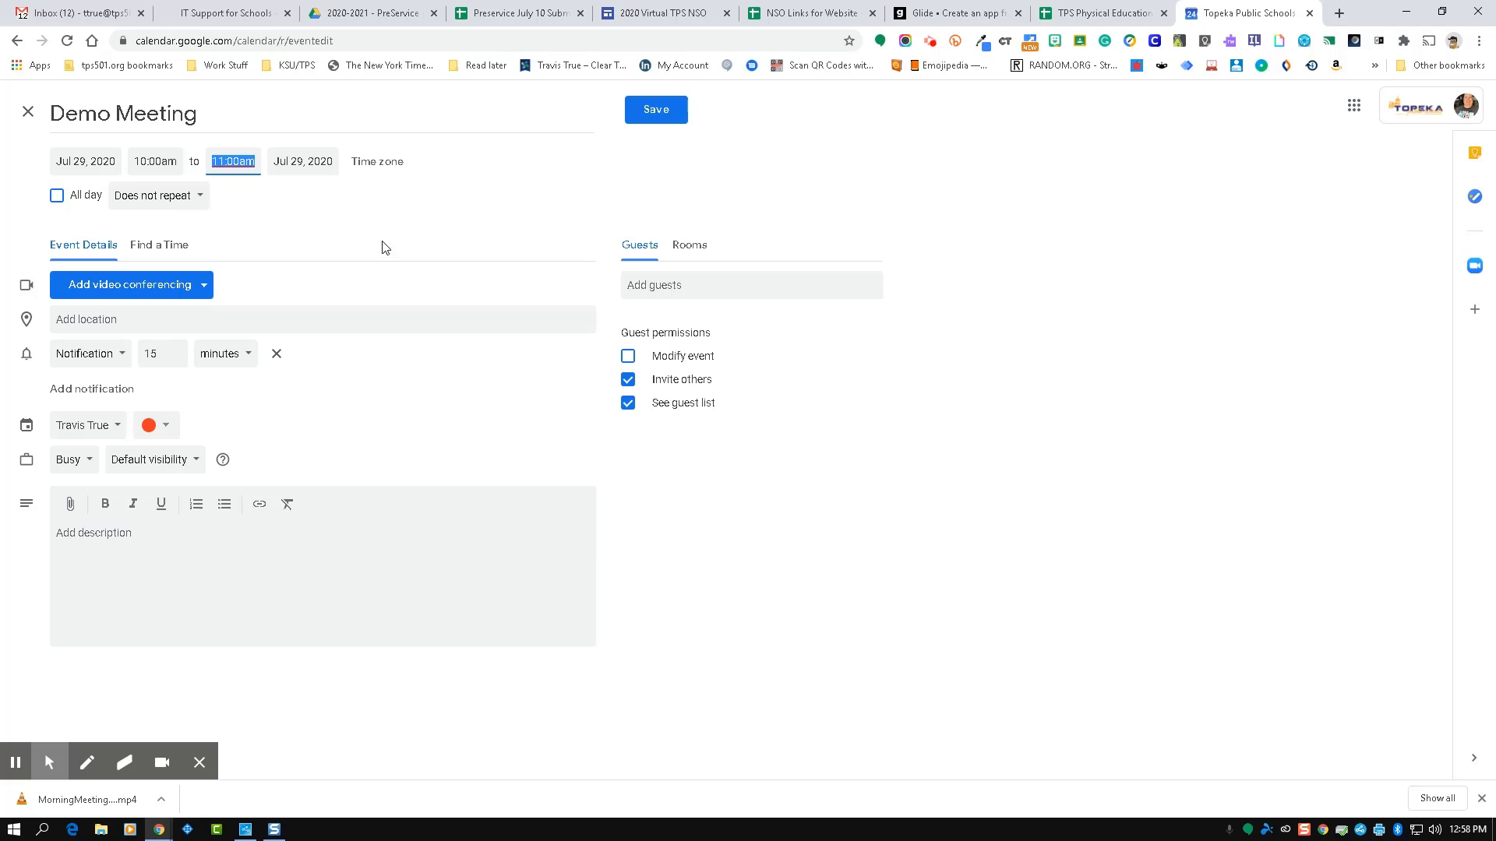
Set the Demo Meeting to repeat weekly on Wednesday.
{"action": "left_click", "coordinate": [140, 208]}
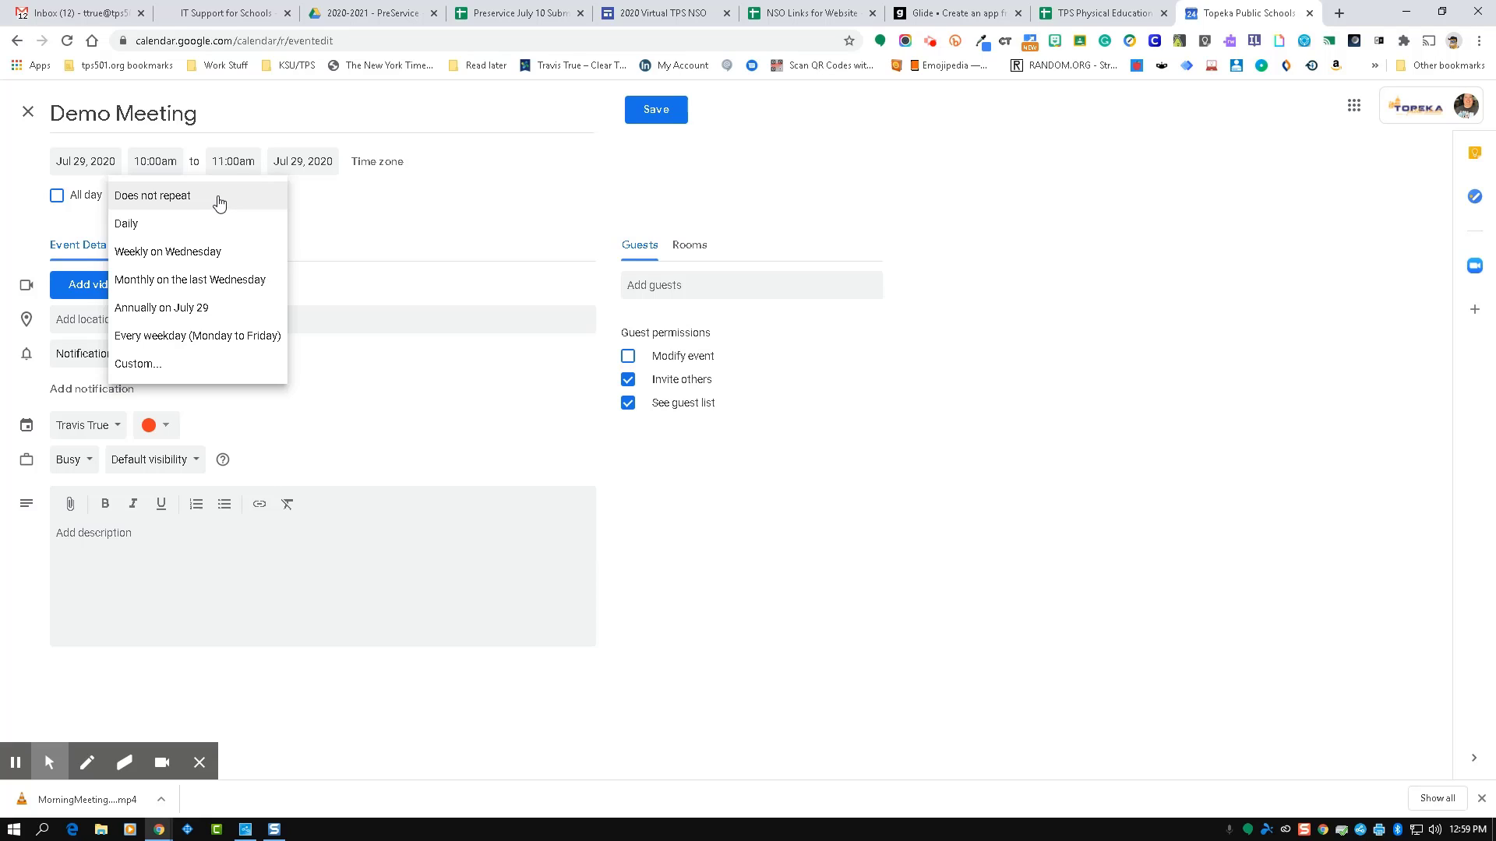
{"action": "left_click", "coordinate": [164, 258]}
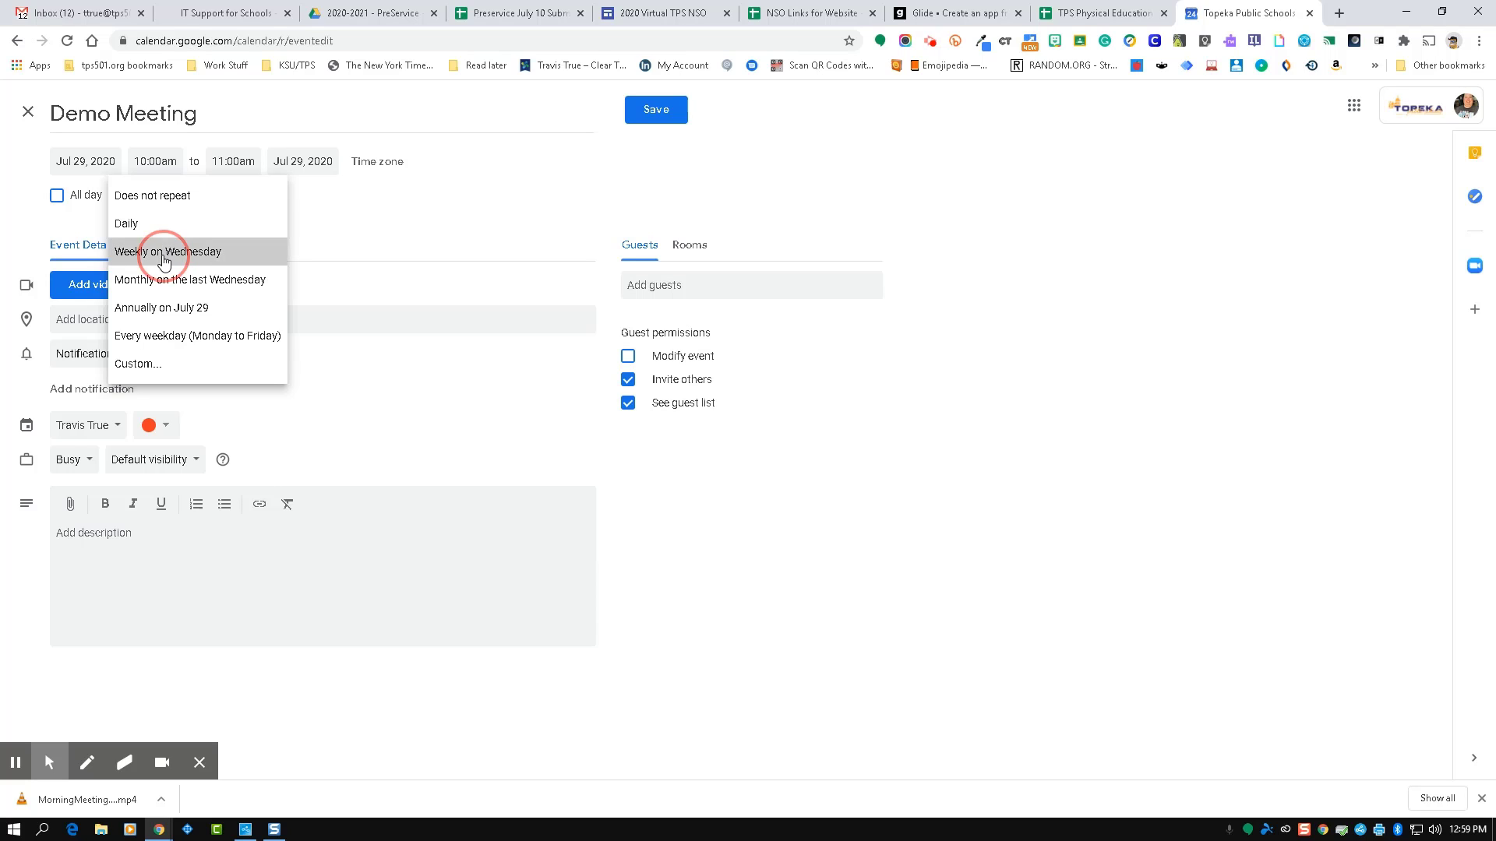
{"action": "left_click", "coordinate": [205, 199]}
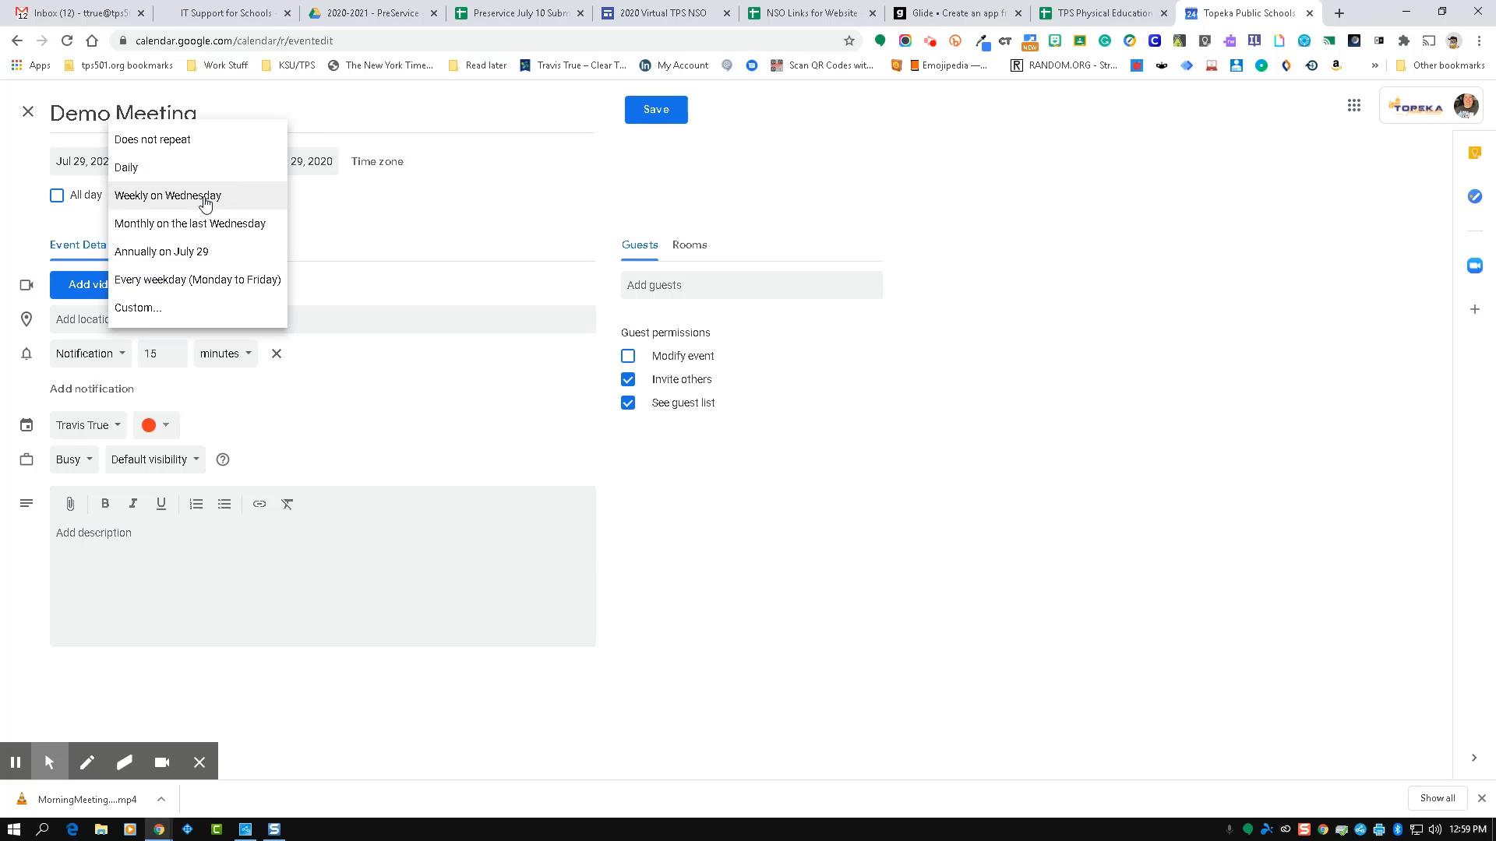
{"action": "left_click", "coordinate": [148, 310]}
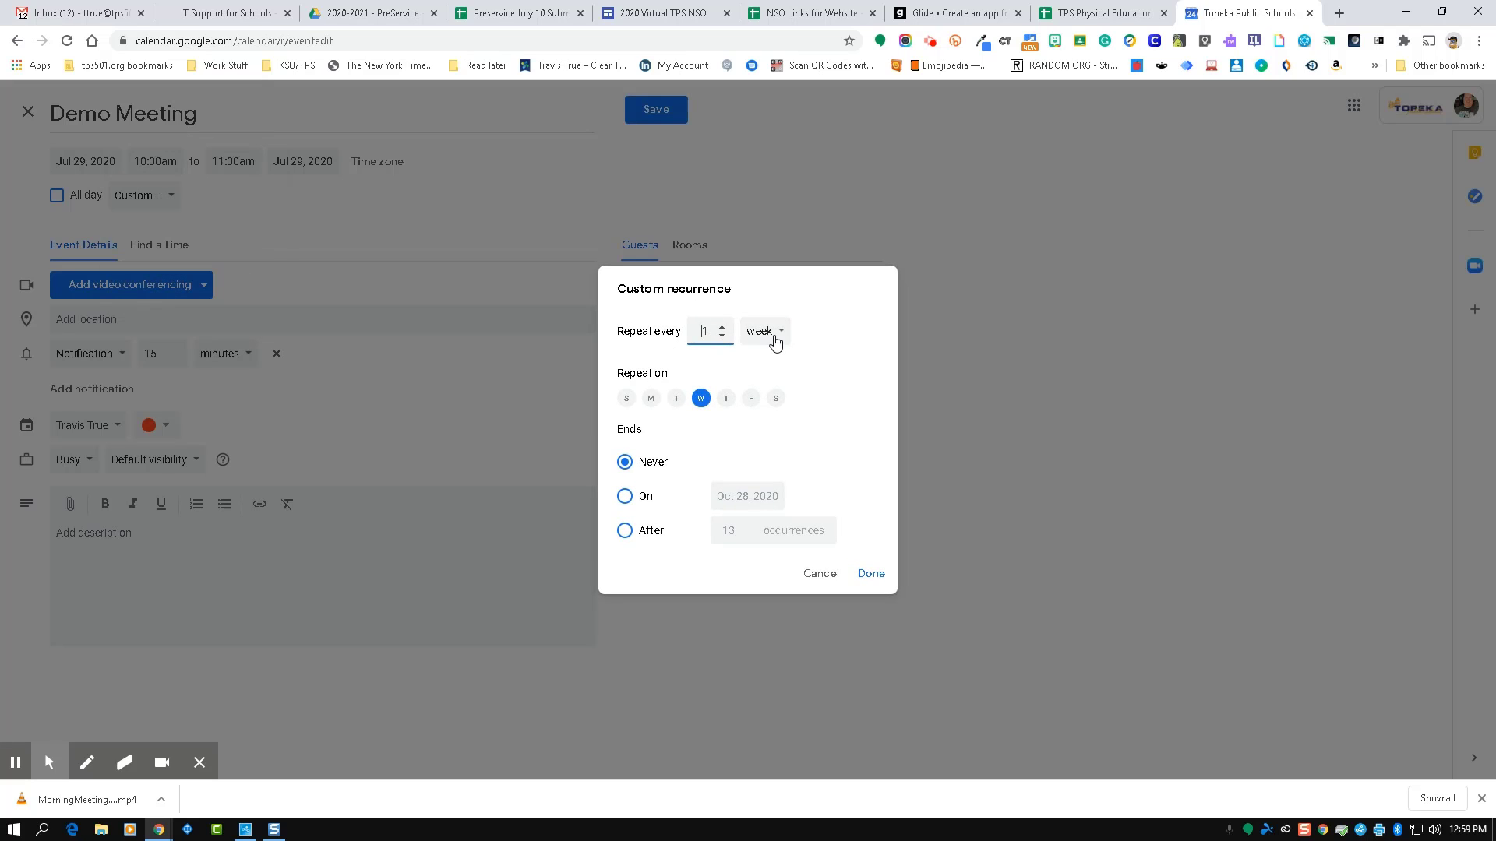
{"action": "left_click", "coordinate": [773, 336]}
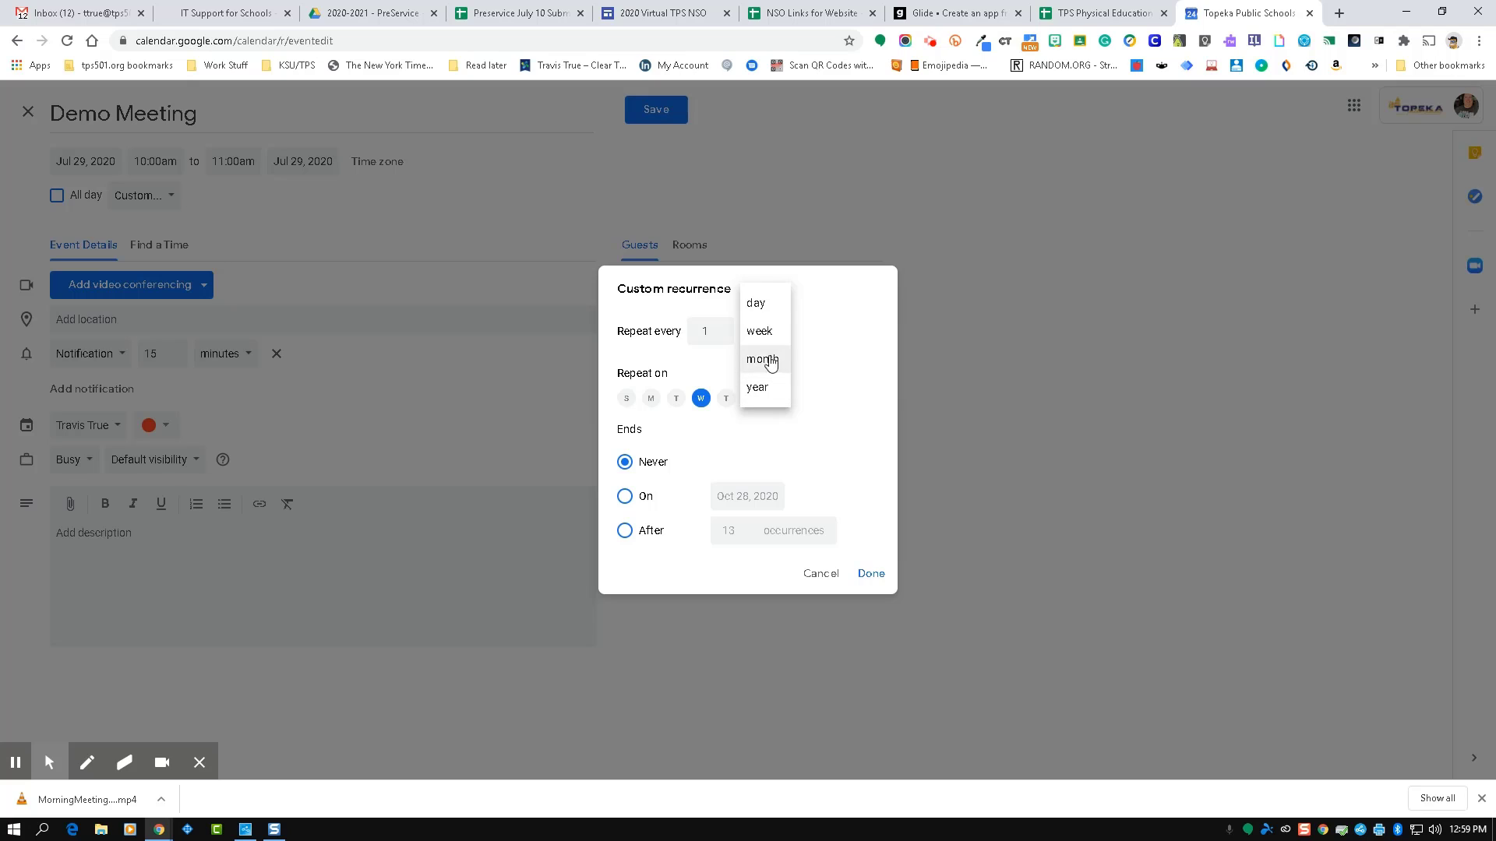
{"action": "left_click", "coordinate": [763, 334]}
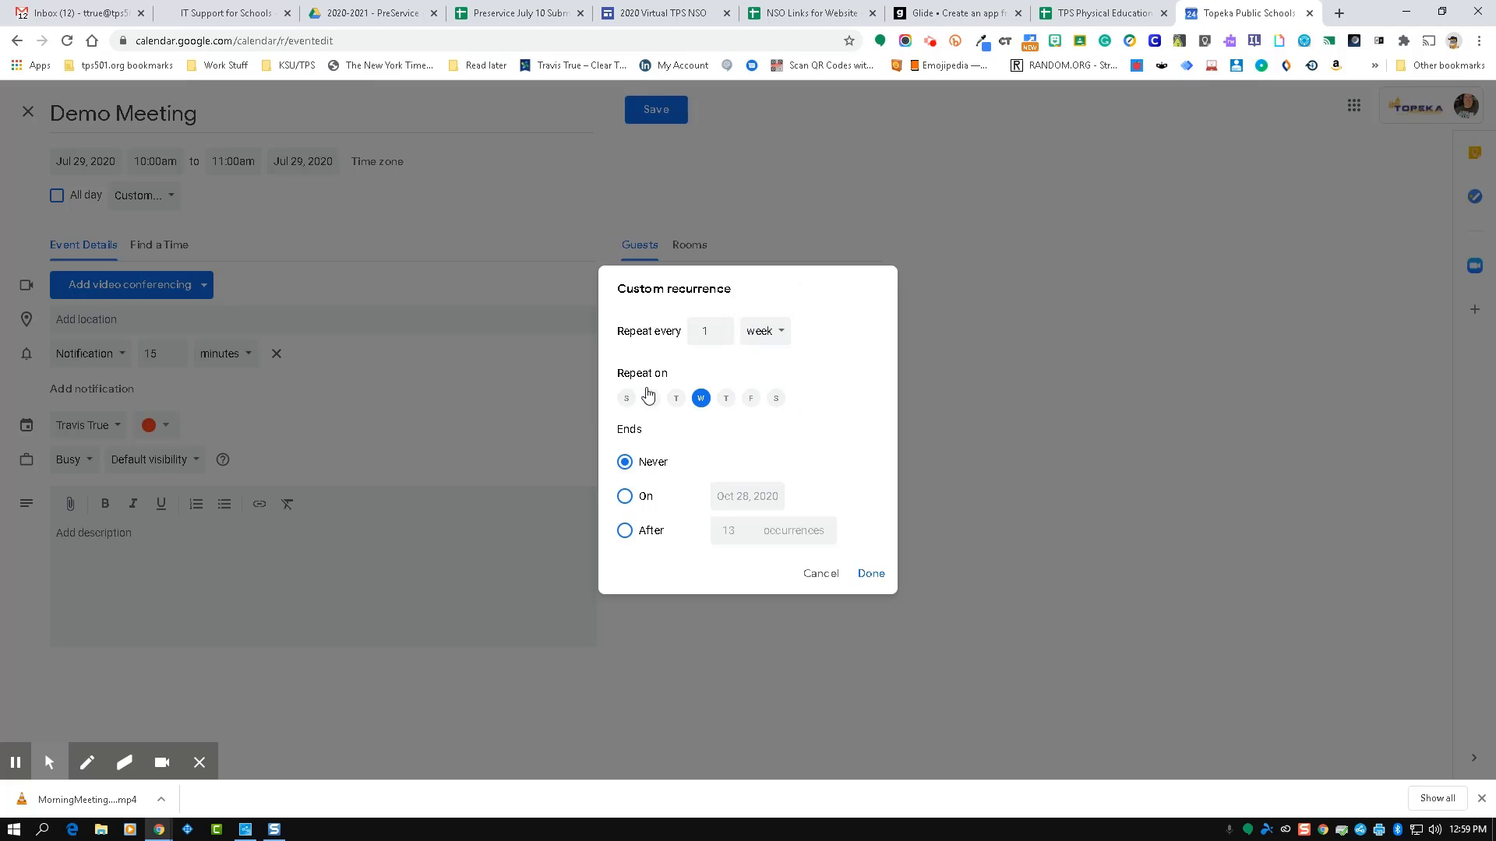
{"action": "left_click", "coordinate": [624, 496]}
{"action": "left_click", "coordinate": [624, 531]}
{"action": "left_click", "coordinate": [776, 340]}
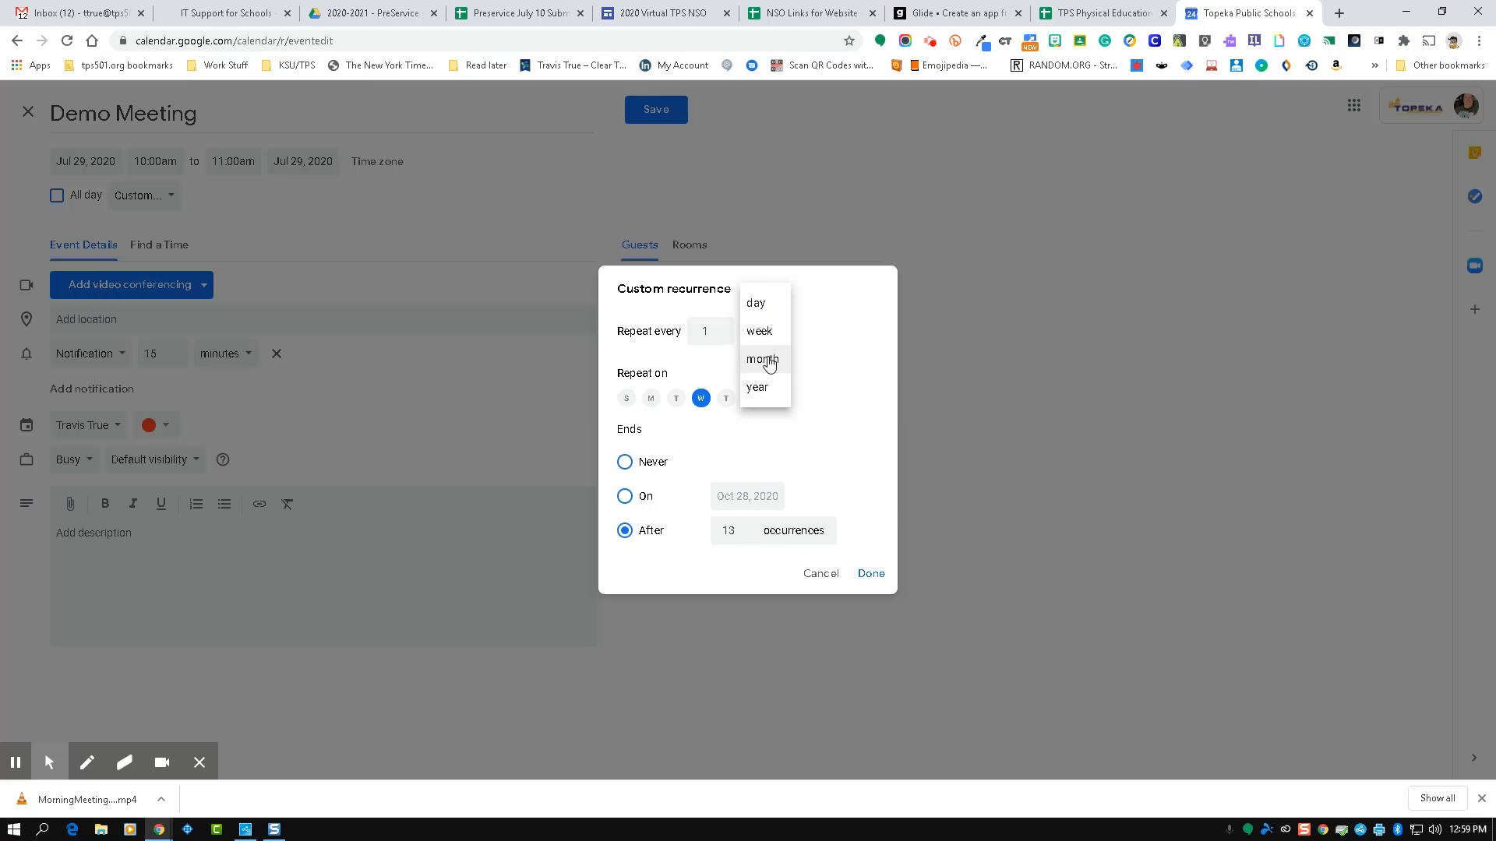
{"action": "left_click", "coordinate": [774, 301]}
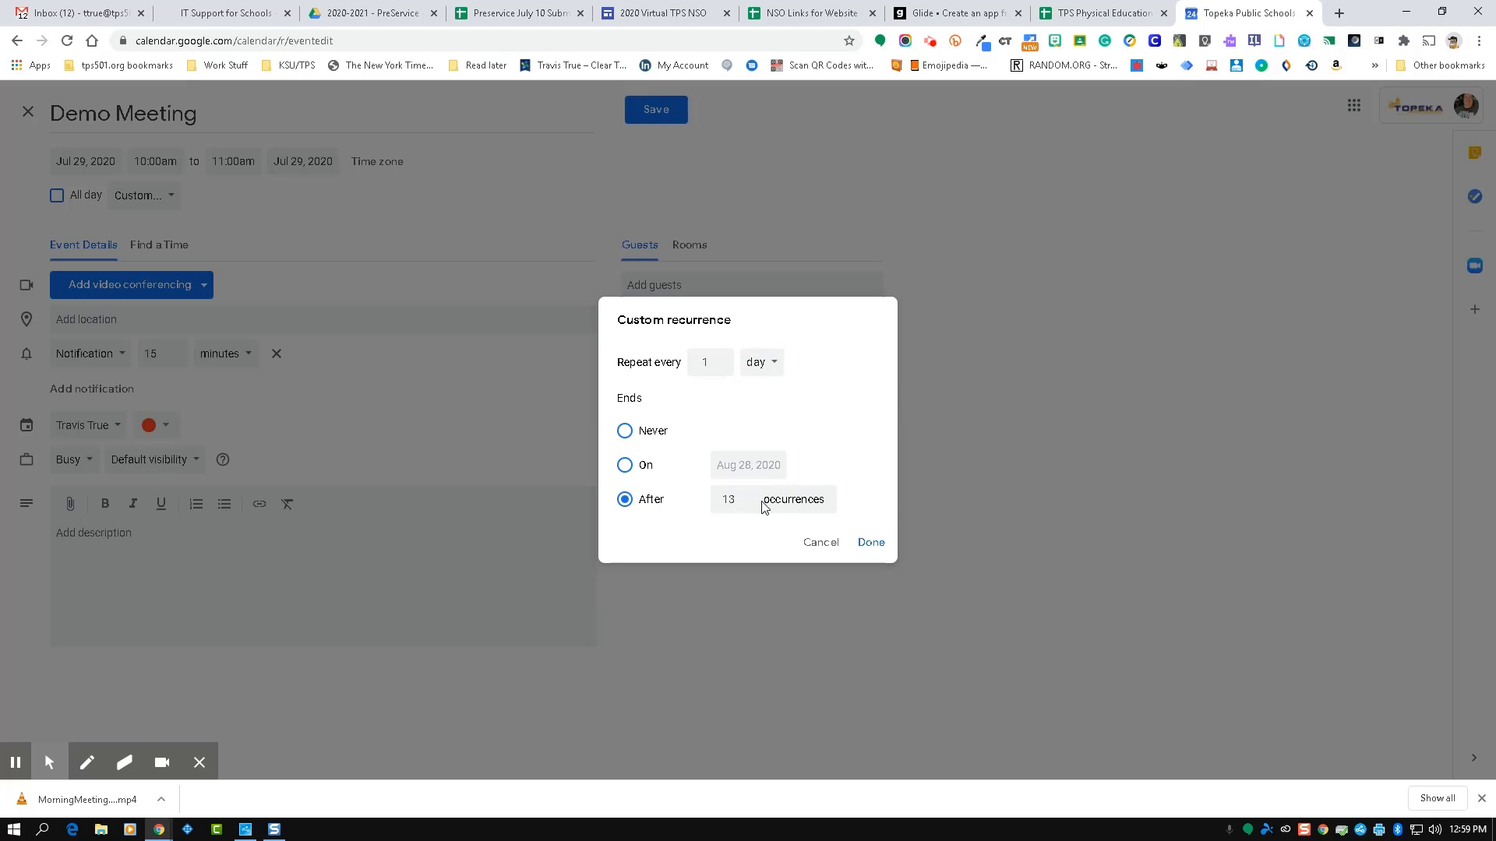
{"action": "left_click", "coordinate": [766, 363]}
{"action": "left_click", "coordinate": [761, 392]}
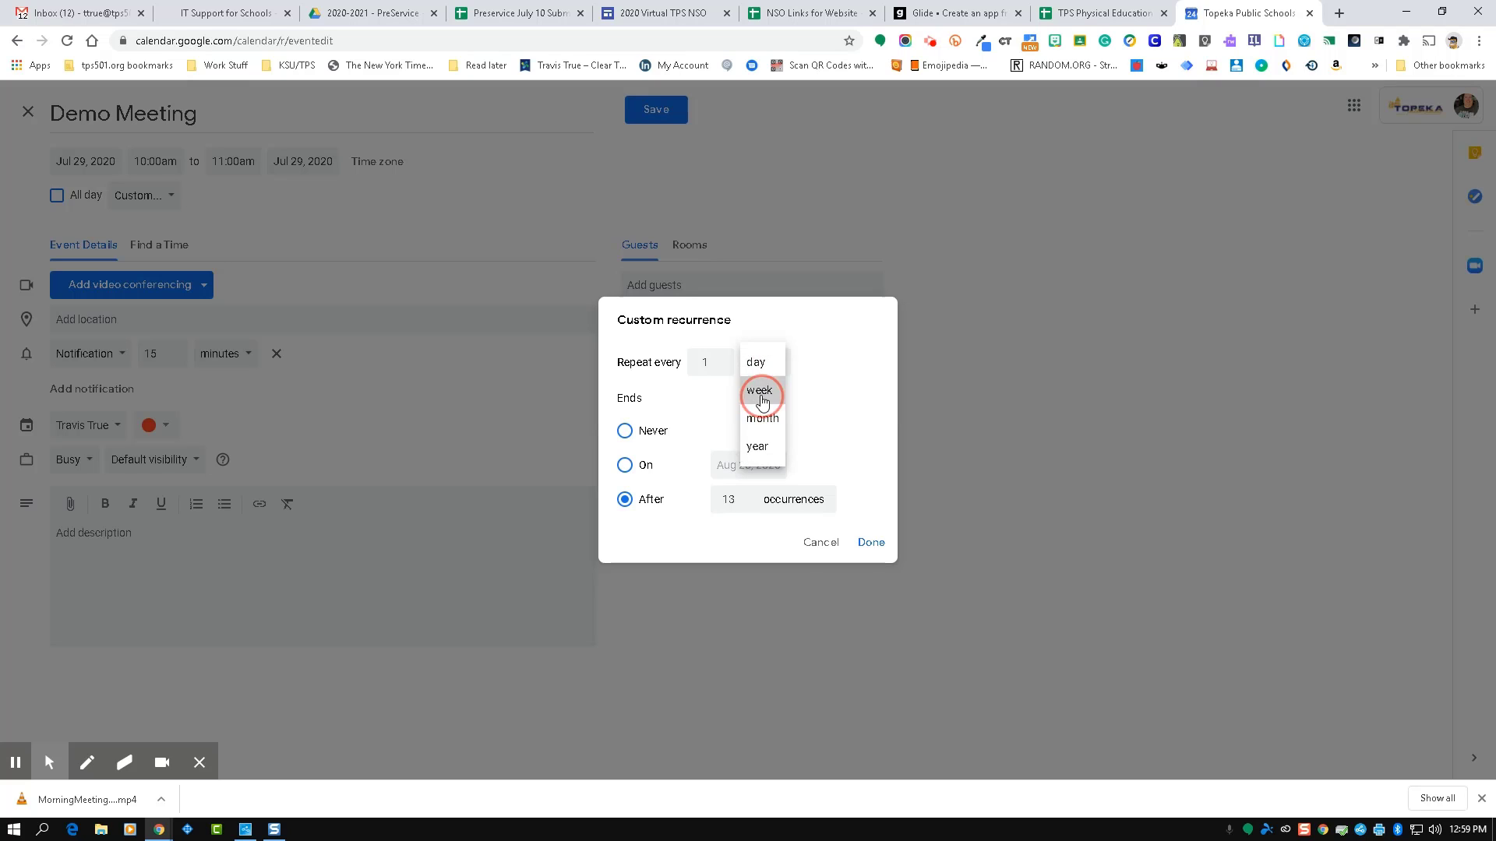
{"action": "double_click", "coordinate": [744, 527]}
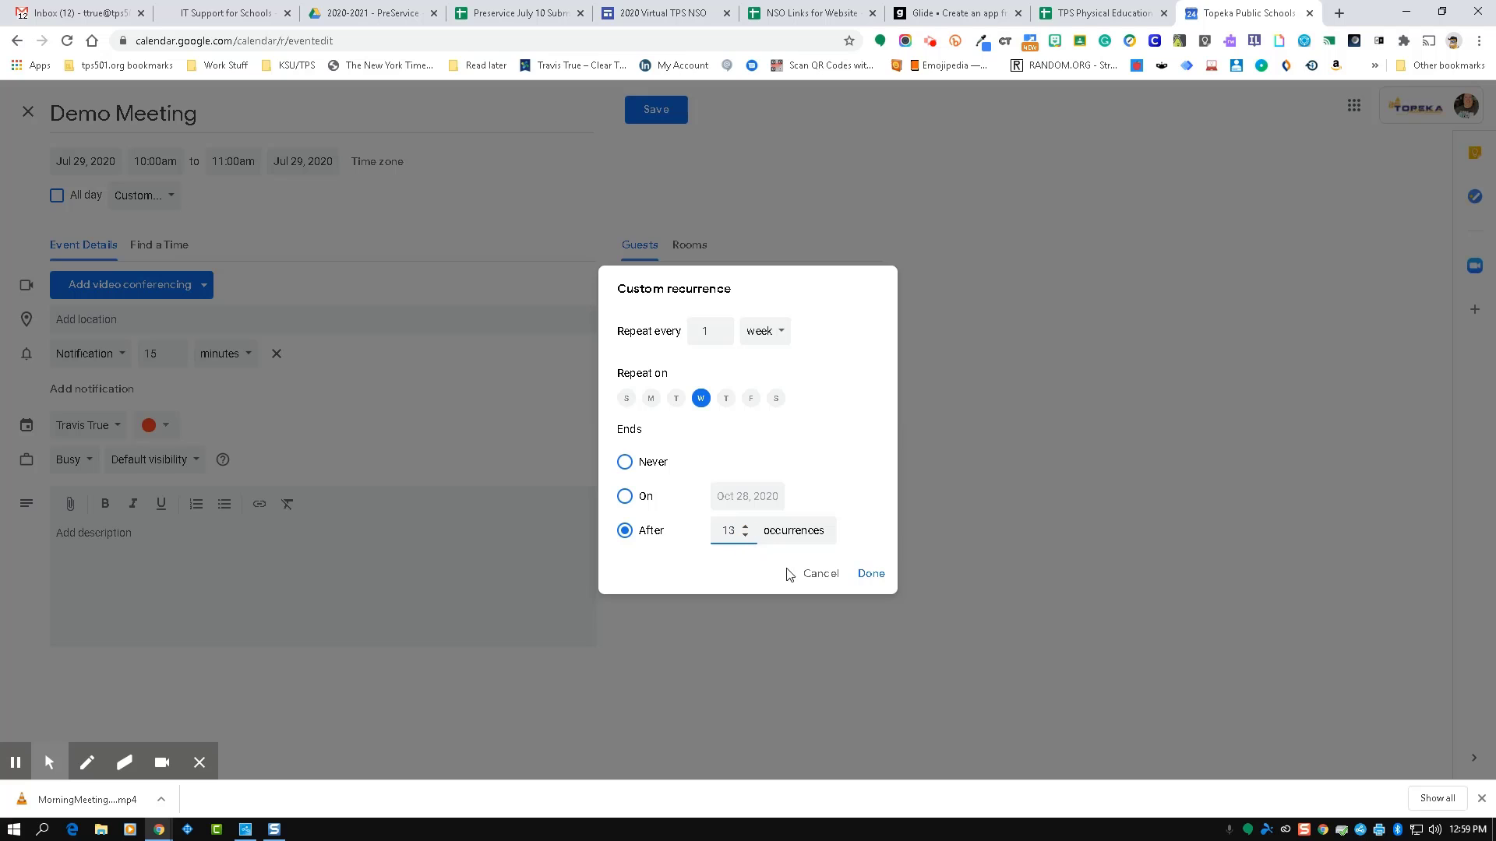
{"action": "left_click", "coordinate": [818, 573]}
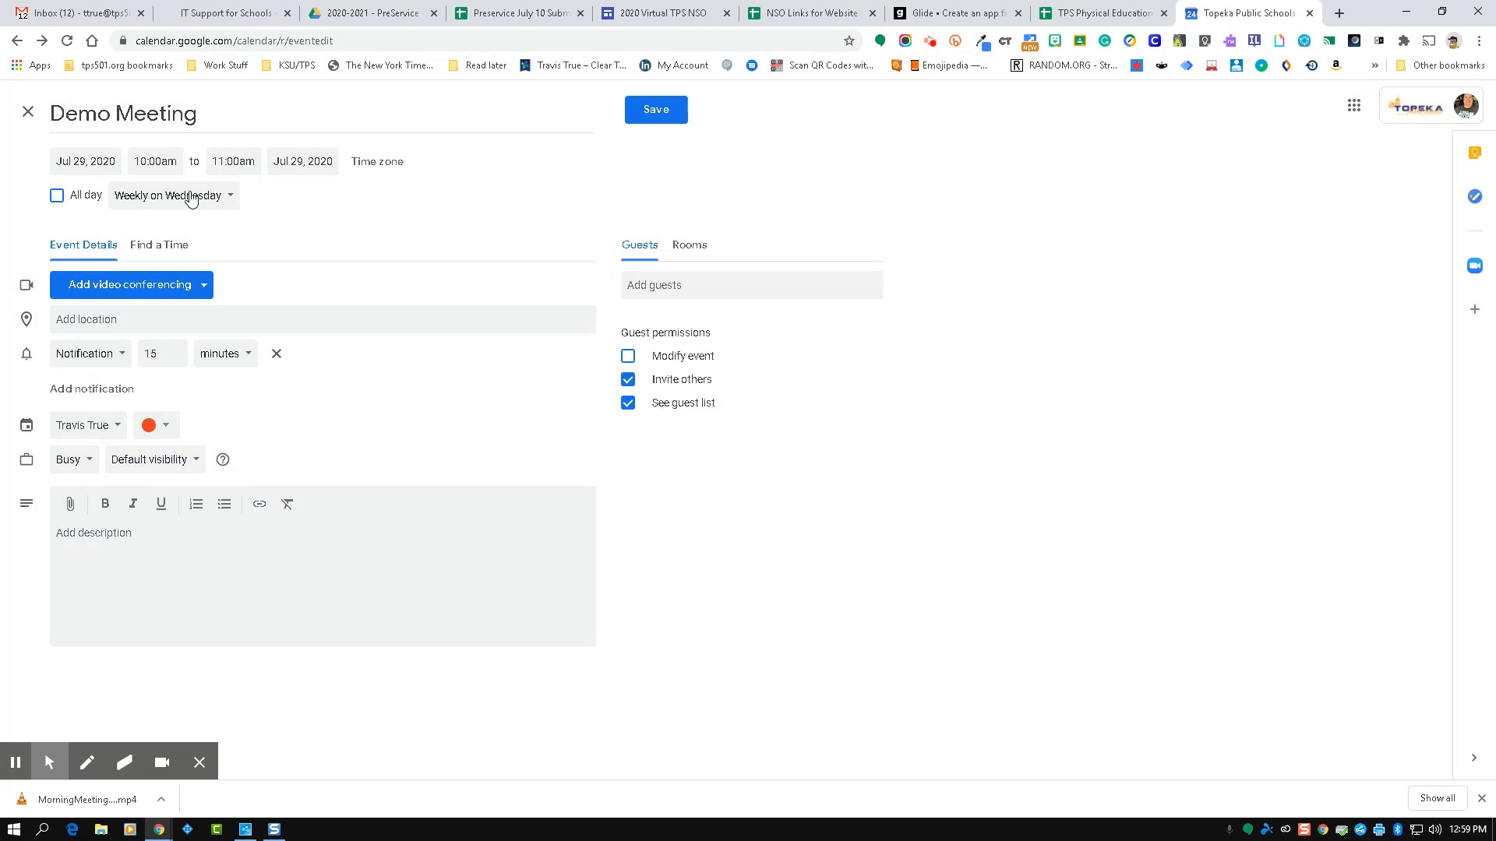
Change the event's recurrence back to "Does not repeat".
{"action": "left_click", "coordinate": [191, 196]}
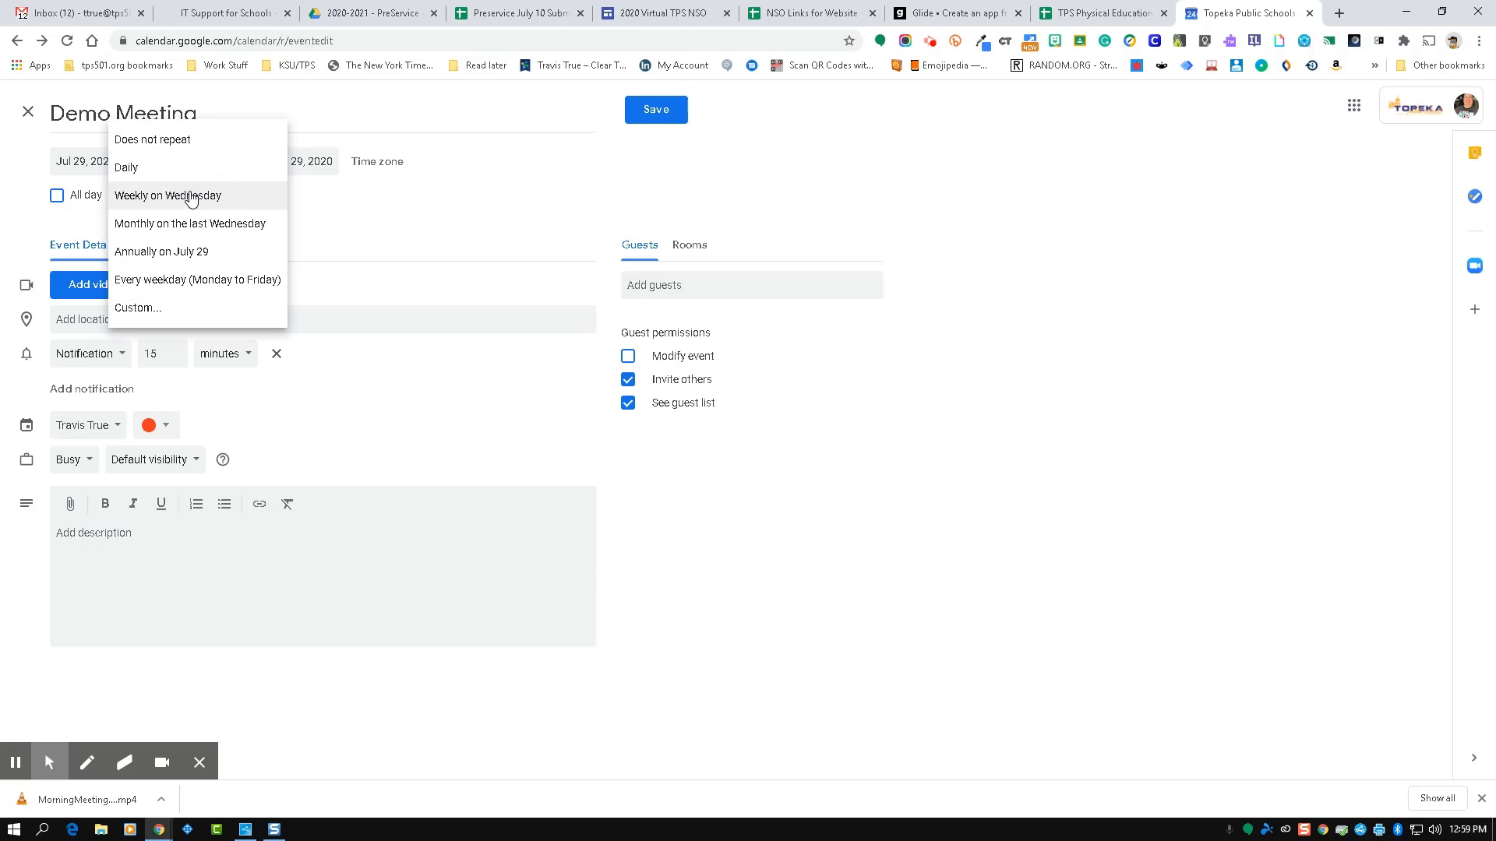
{"action": "left_click", "coordinate": [190, 144]}
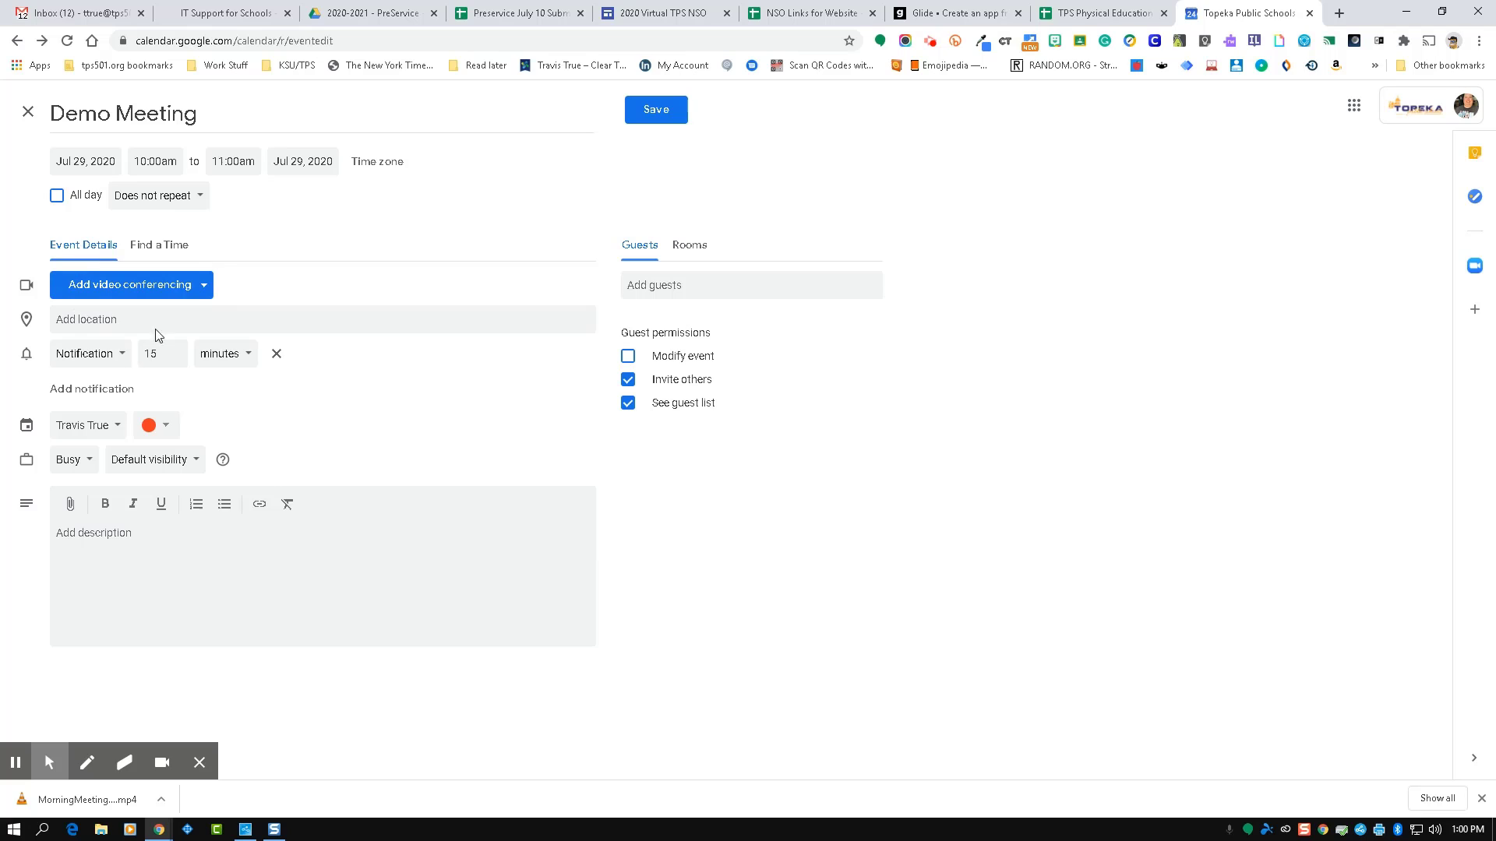
{"action": "left_click", "coordinate": [204, 286]}
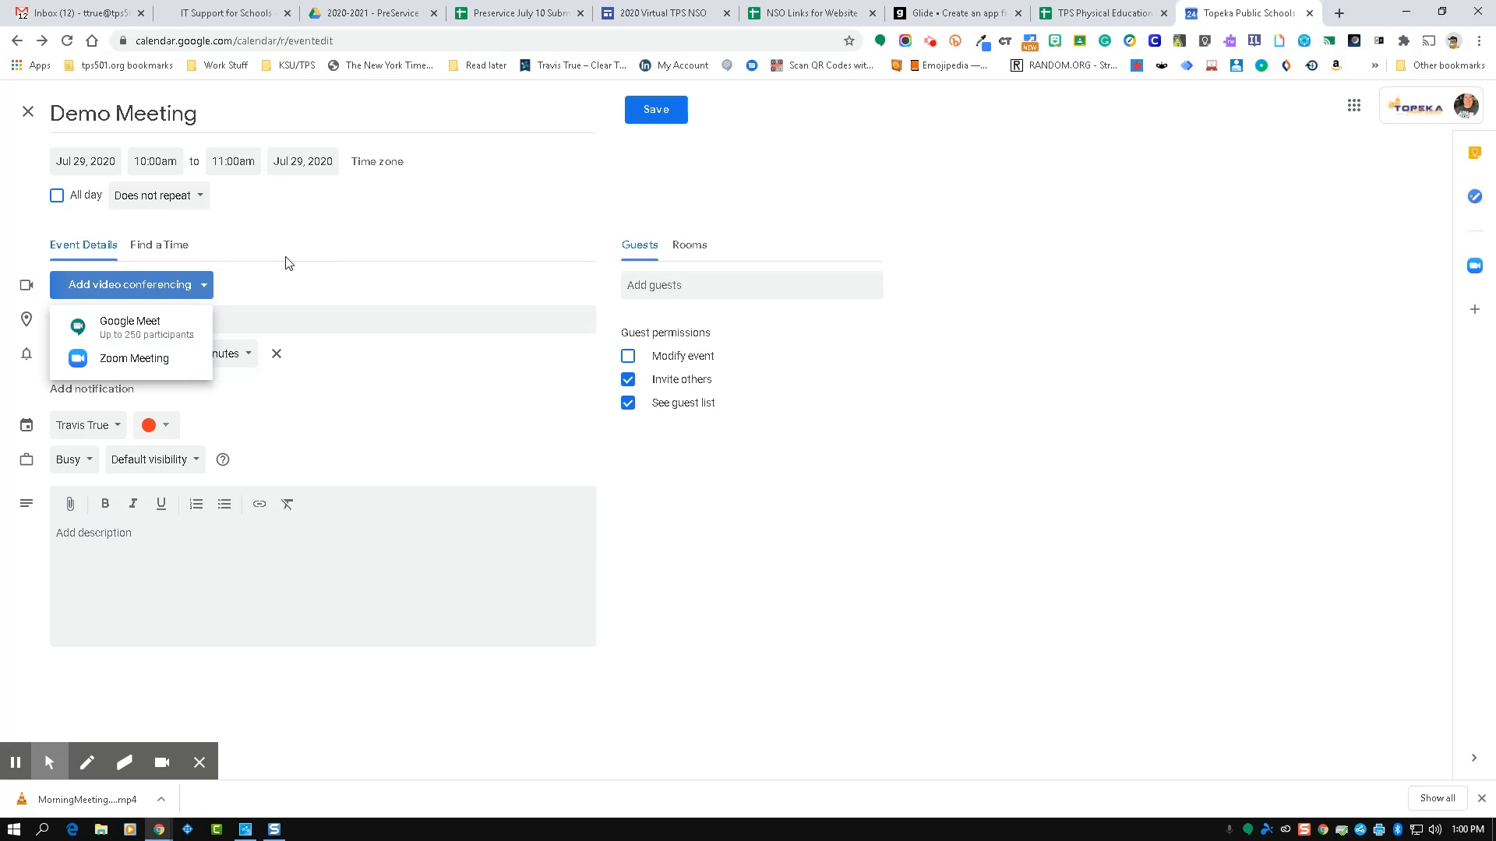
{"action": "left_click", "coordinate": [311, 230]}
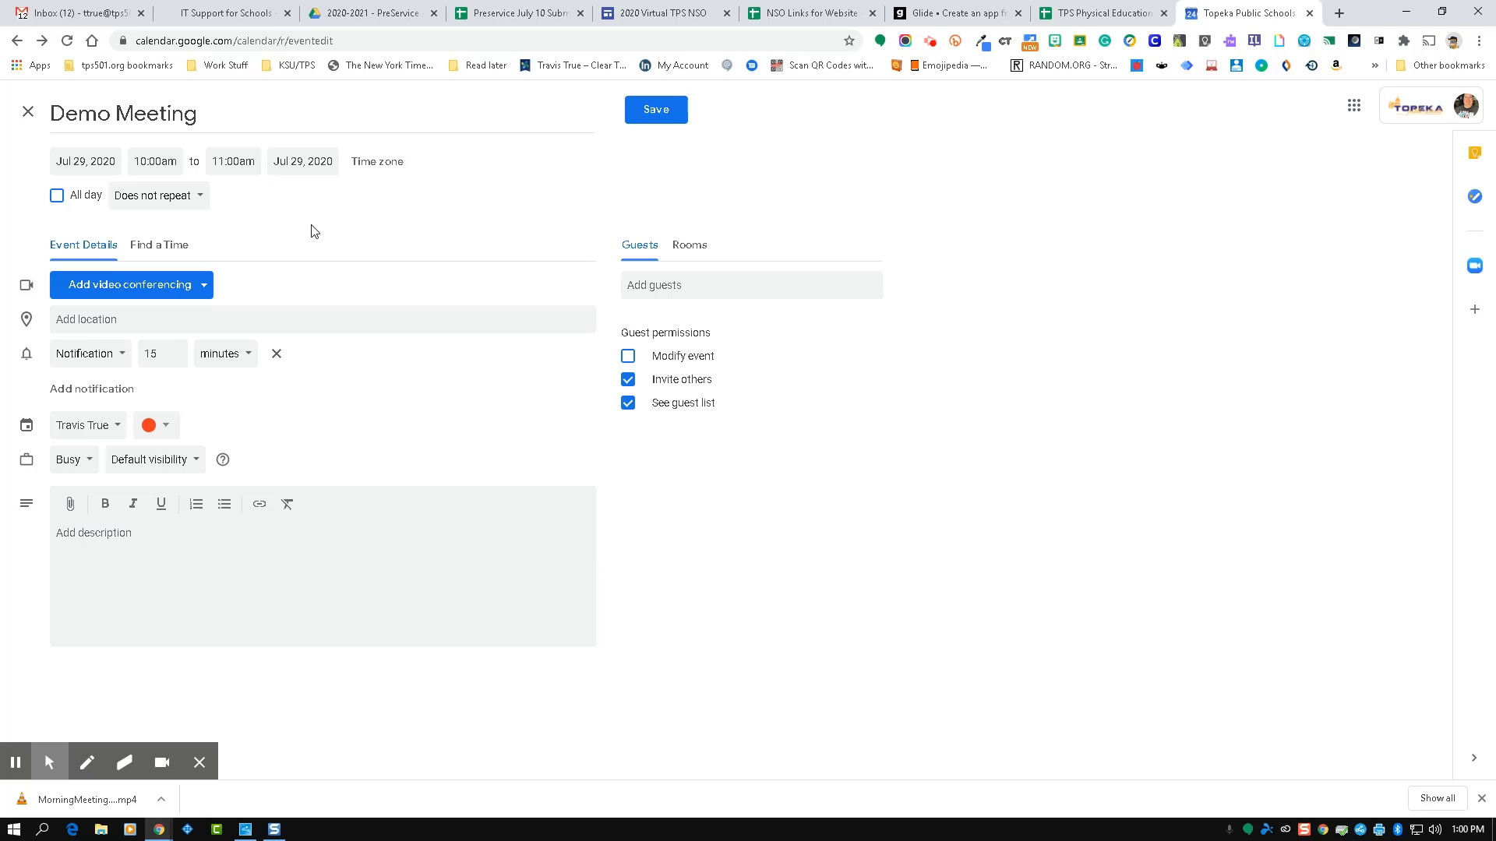
Search for "Burnett Center" as the event location and choose the suggested Burnett Administrative Center.
{"action": "left_click", "coordinate": [95, 325]}
{"action": "type", "text": "Bur"}
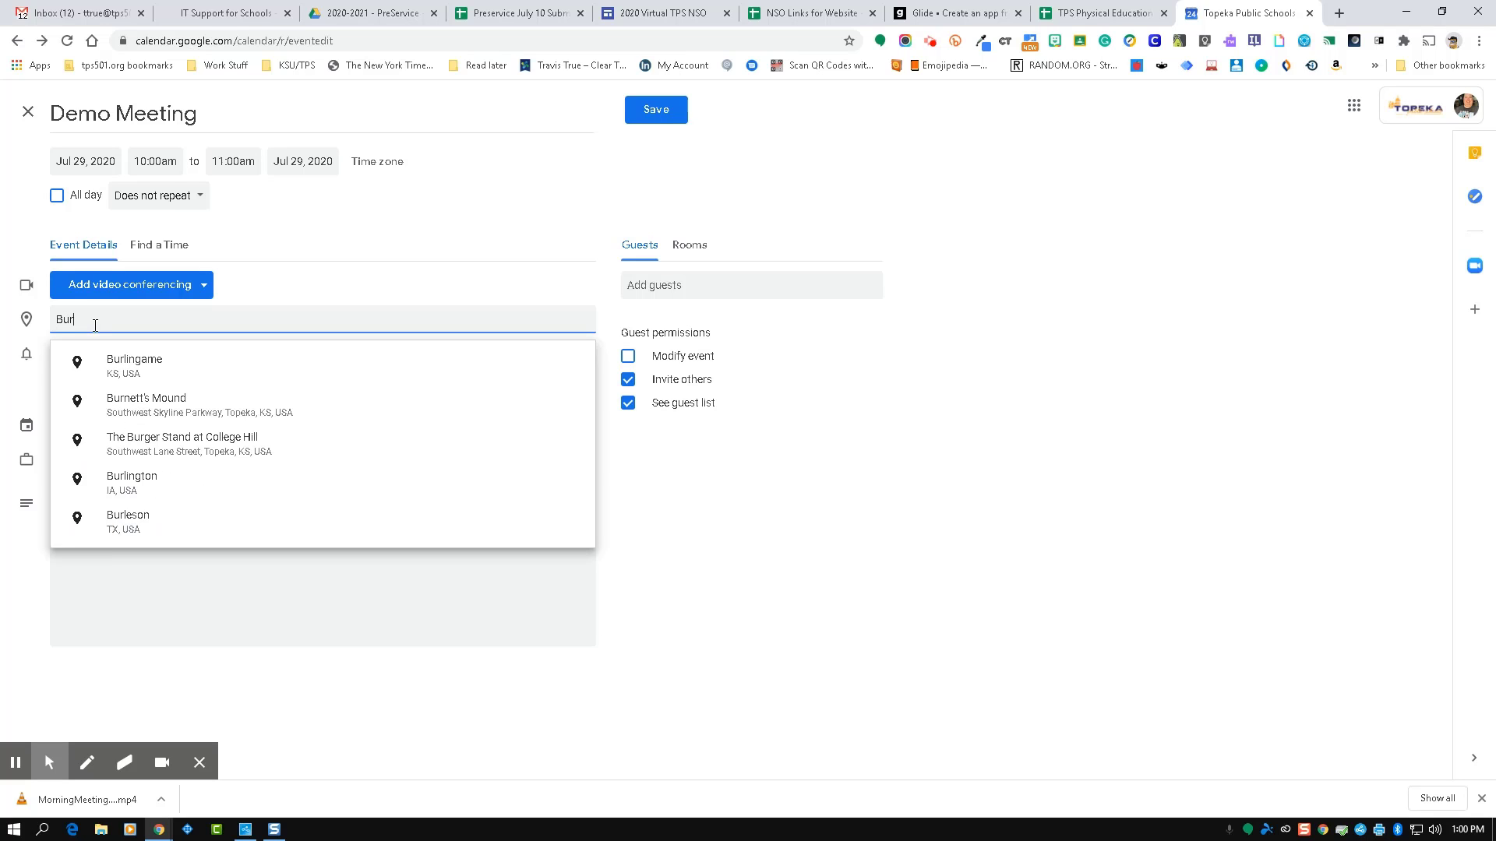
{"action": "key", "text": "BackSpace"}
{"action": "type", "text": "rnett Center"}
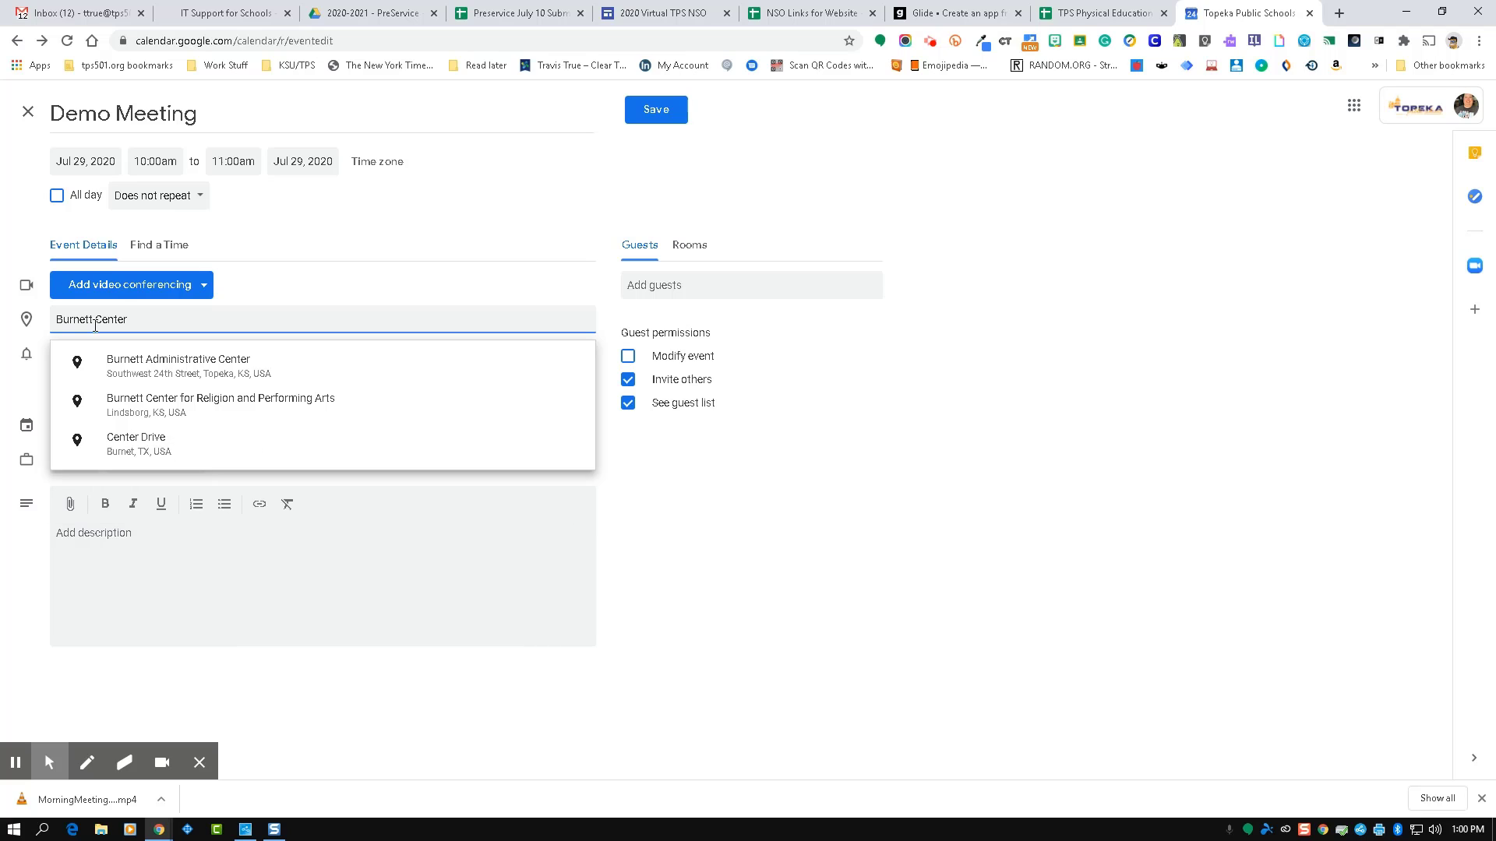
{"action": "left_click", "coordinate": [133, 365]}
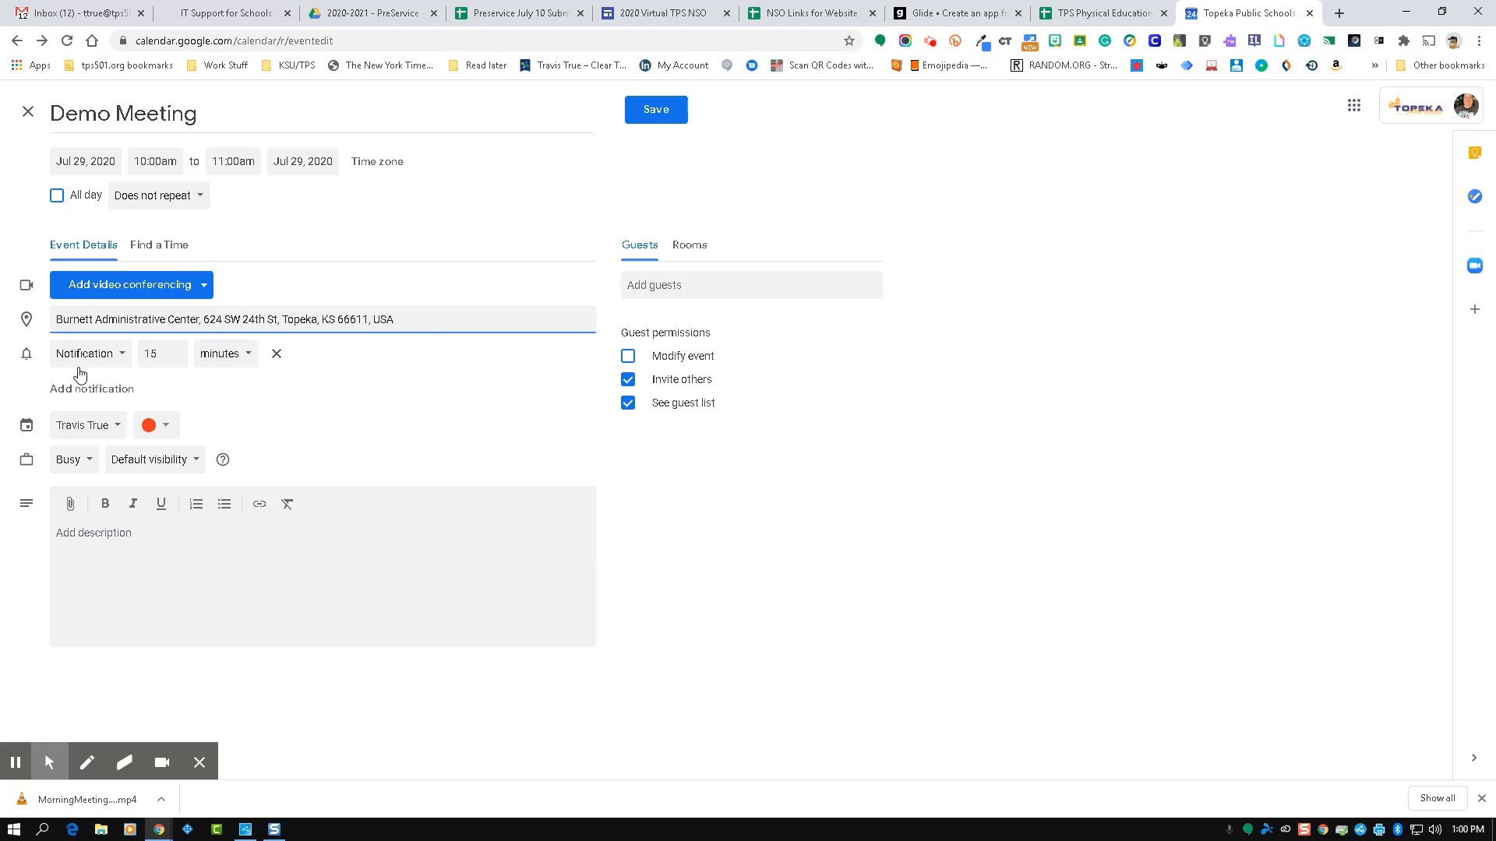
Change the existing event reminder to an email sent 1 day before the meeting.
{"action": "left_click", "coordinate": [123, 357]}
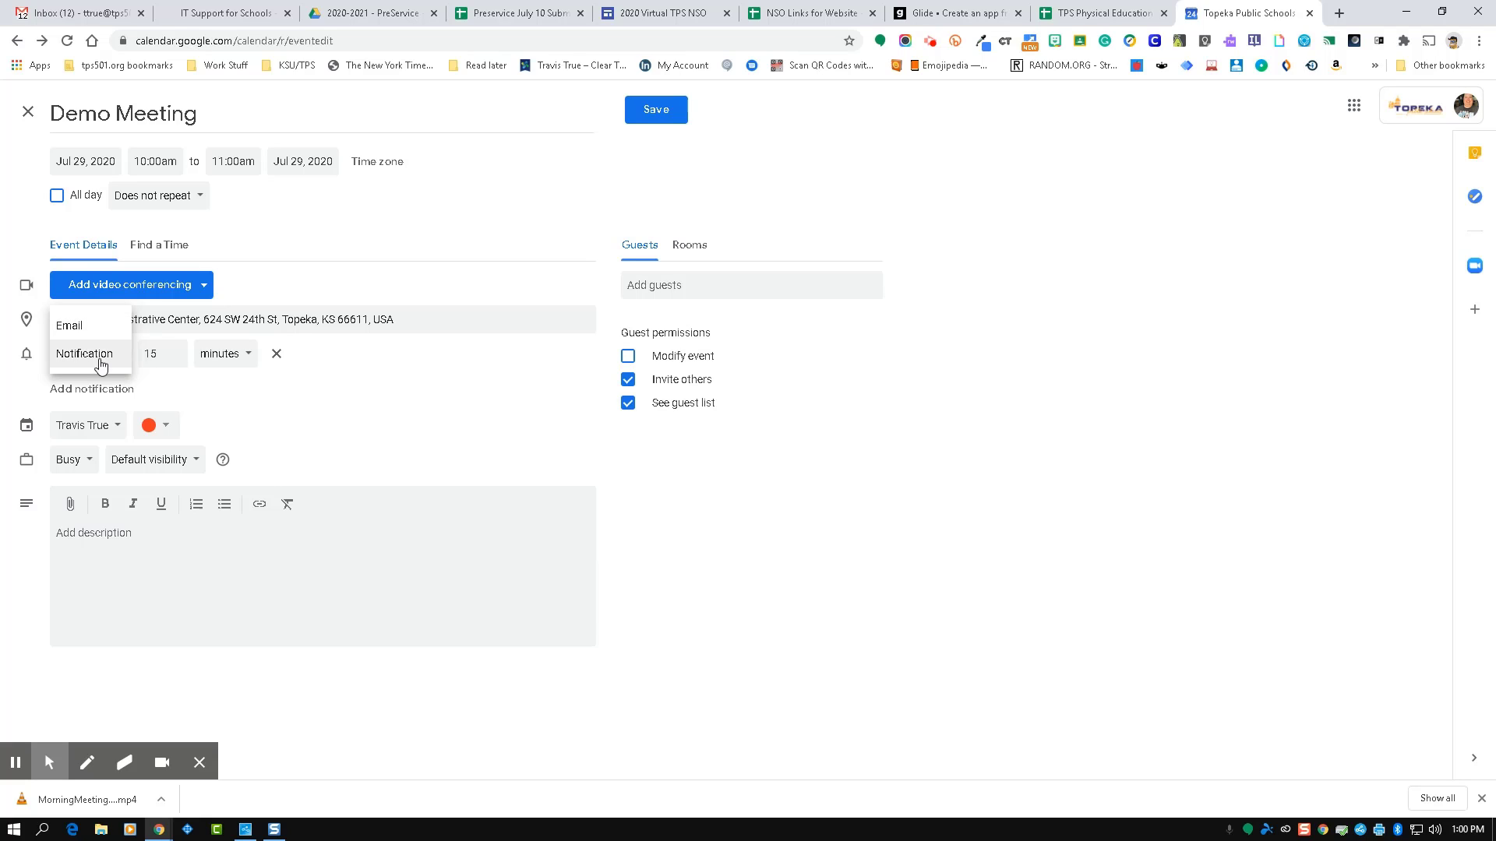
{"action": "left_click", "coordinate": [99, 357]}
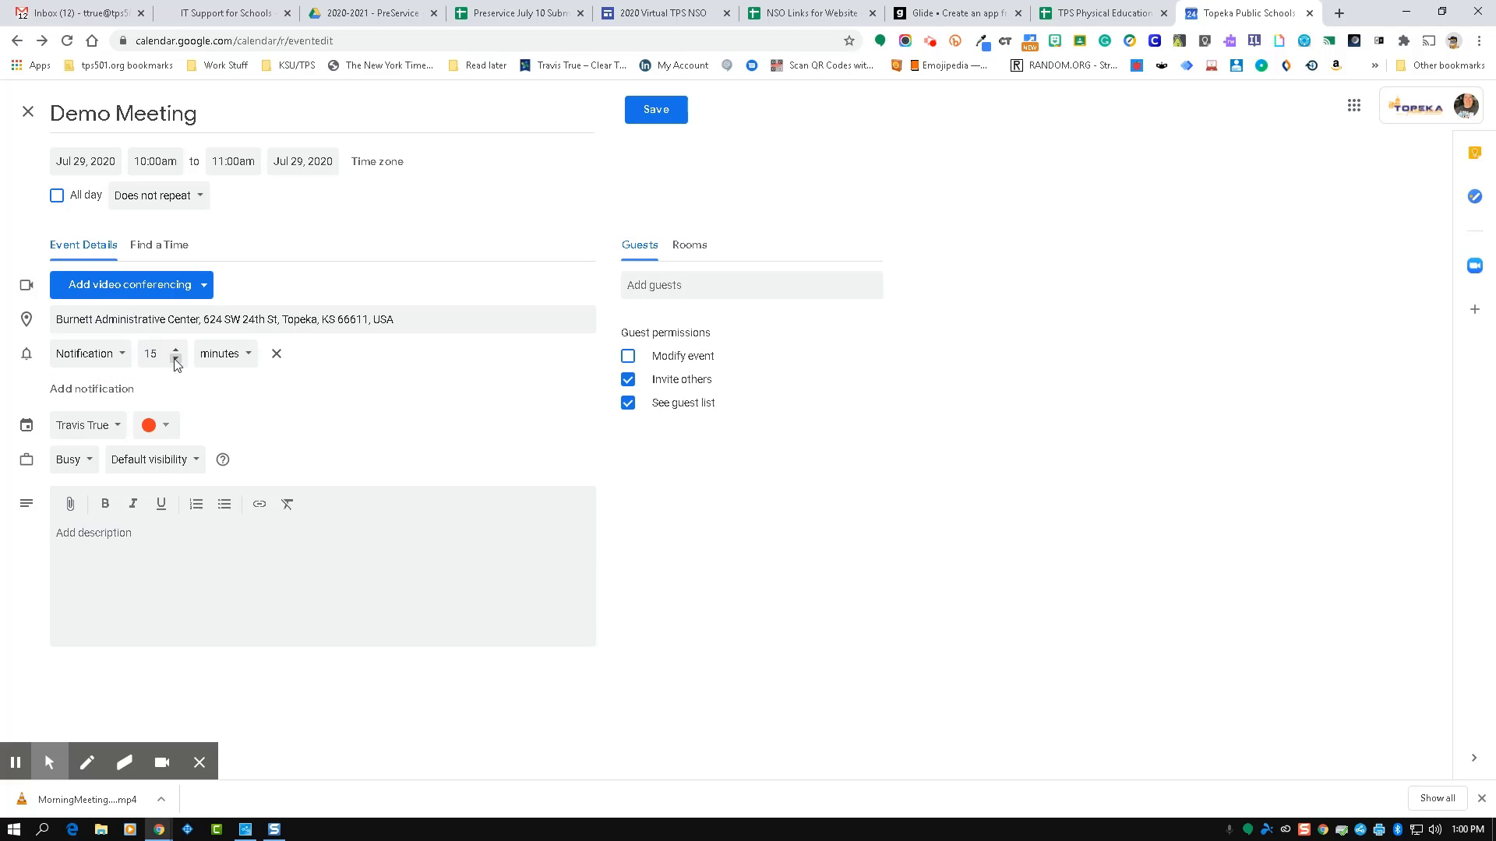
{"action": "left_click", "coordinate": [241, 354]}
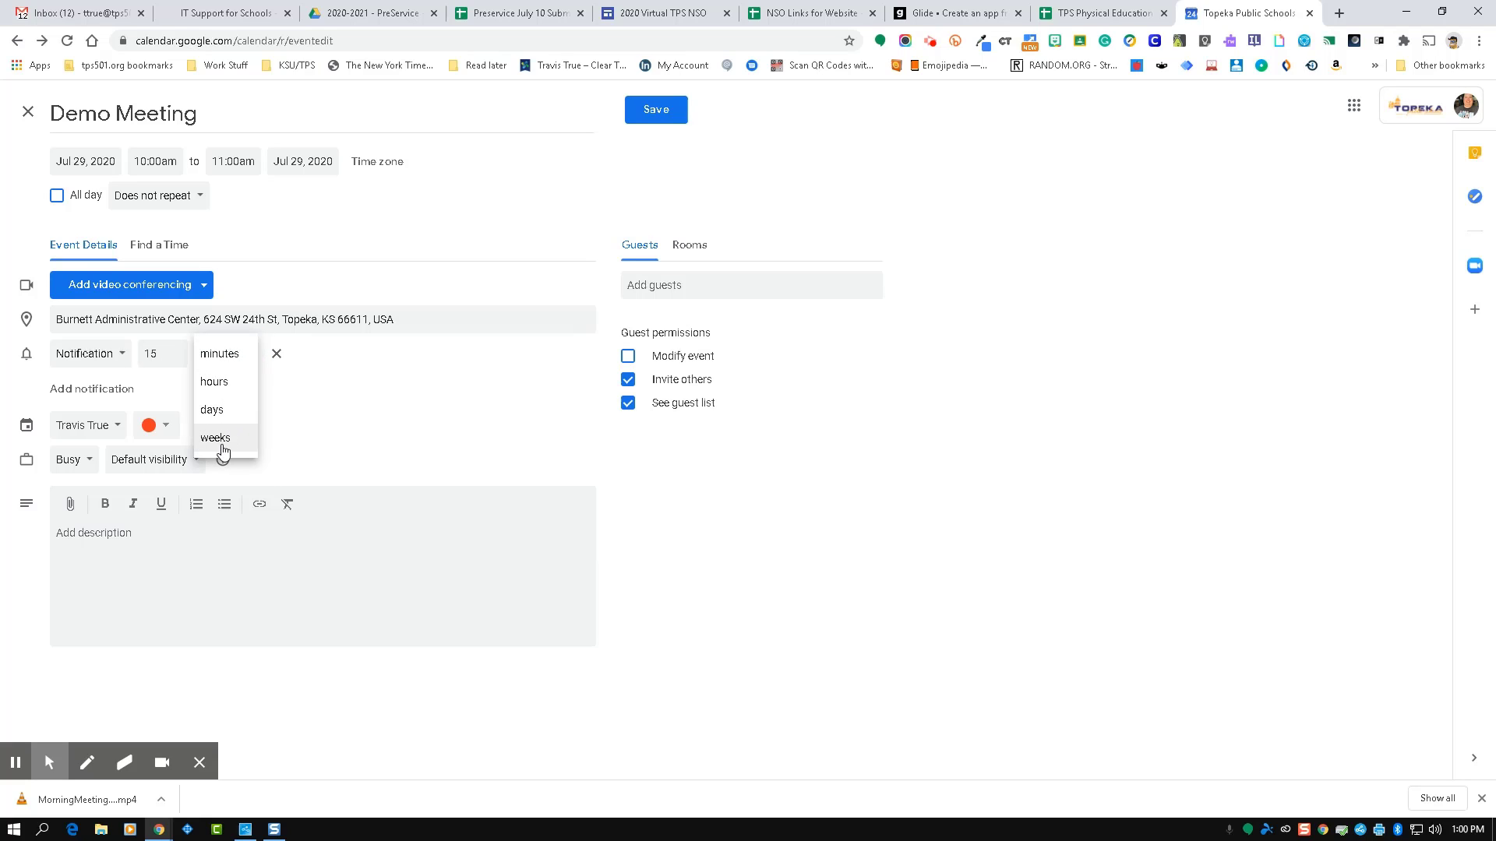
{"action": "left_click", "coordinate": [224, 410]}
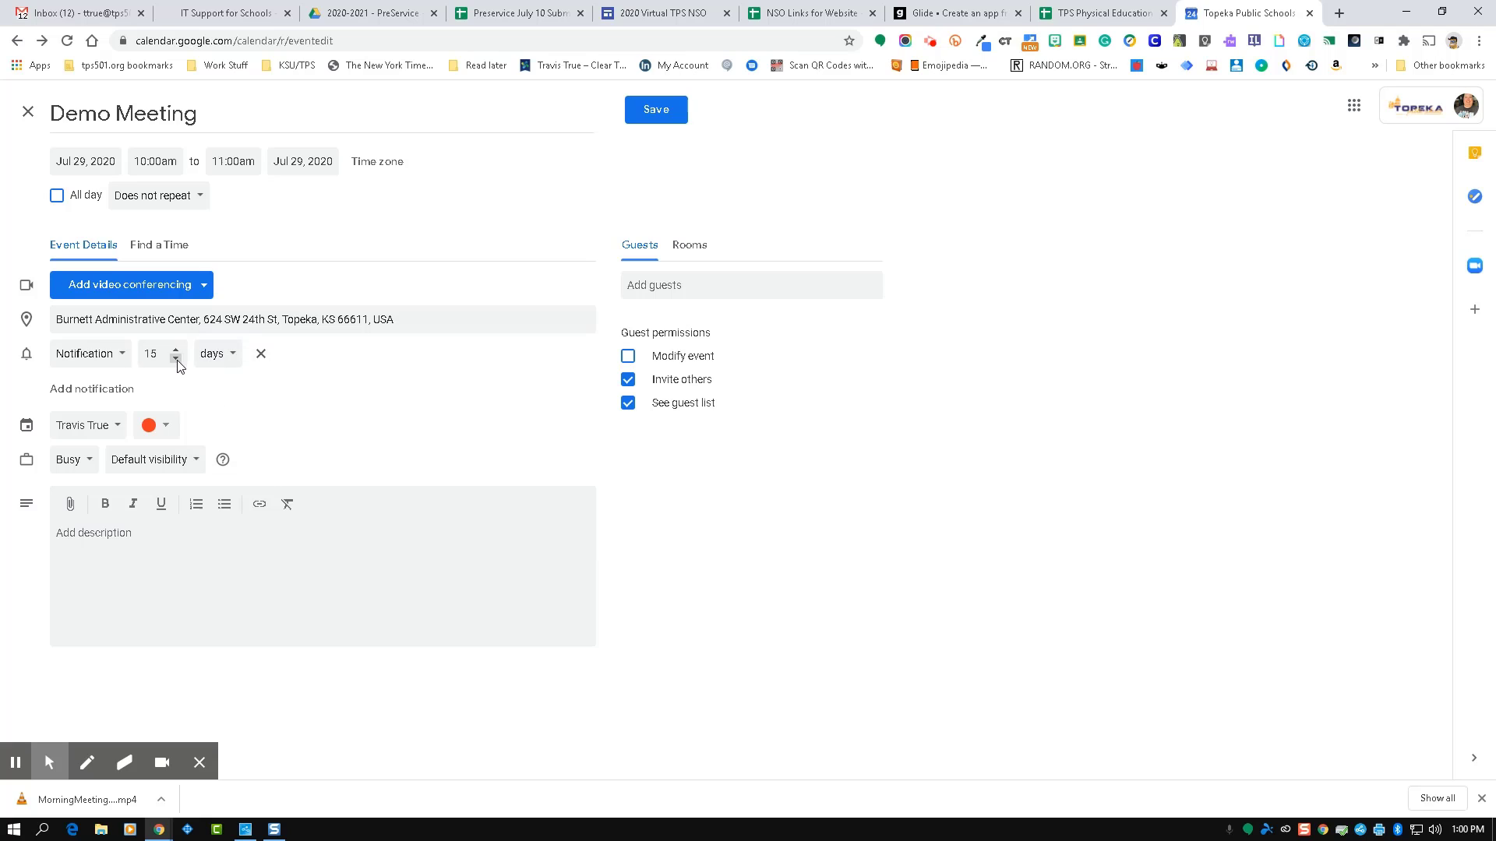
{"action": "left_click", "coordinate": [176, 359]}
{"action": "double_click", "coordinate": [144, 354]}
{"action": "type", "text": "1"}
{"action": "left_click", "coordinate": [111, 362]}
{"action": "left_click", "coordinate": [94, 327]}
Add a second reminder to the event as an email sent 15 minutes before the meeting.
{"action": "left_click", "coordinate": [82, 390]}
{"action": "left_click", "coordinate": [81, 390]}
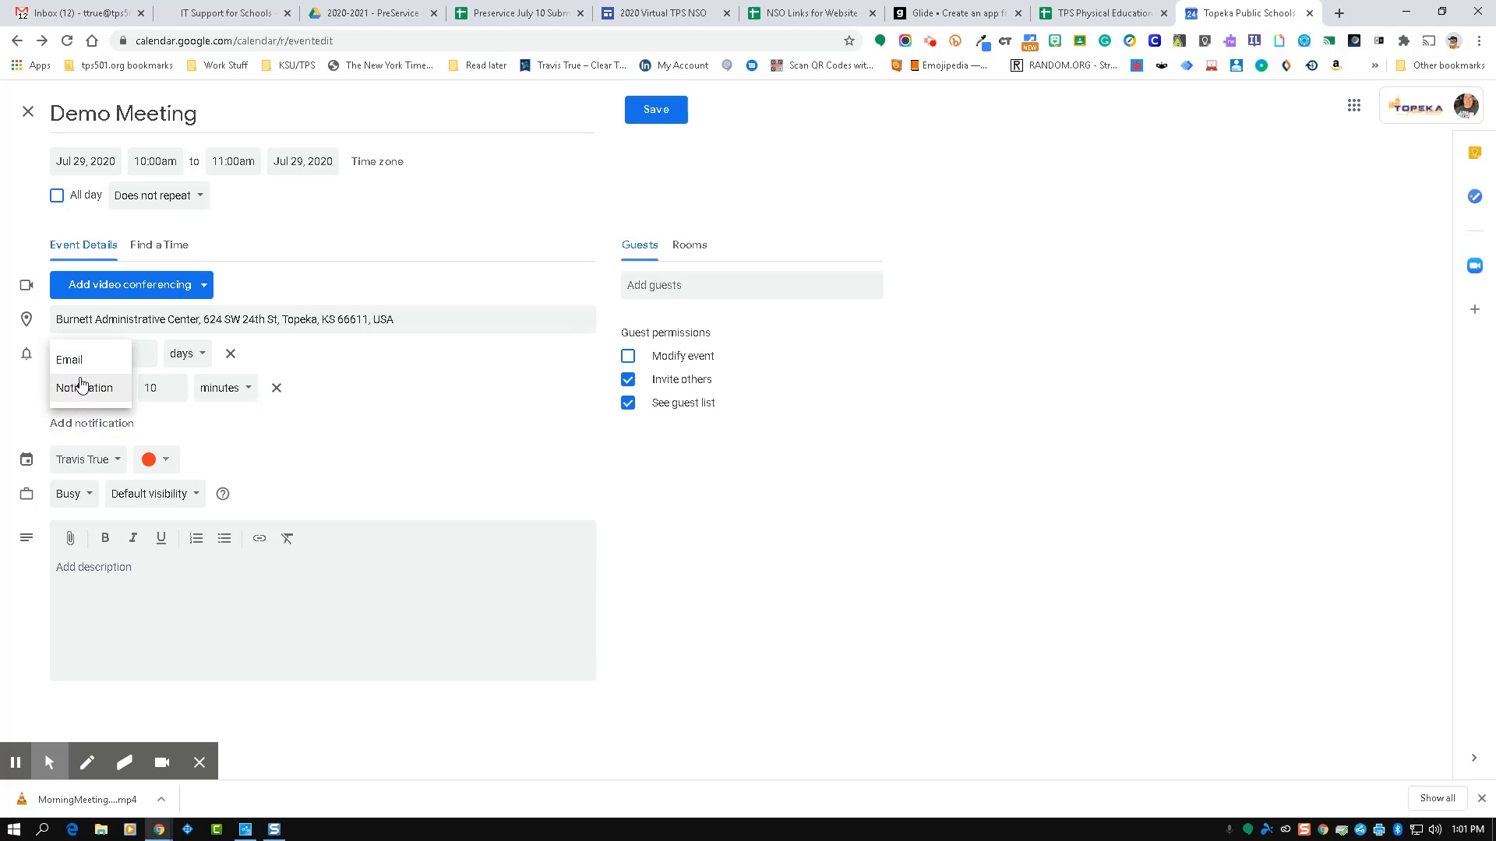
{"action": "left_click", "coordinate": [82, 358]}
{"action": "left_click", "coordinate": [145, 385]}
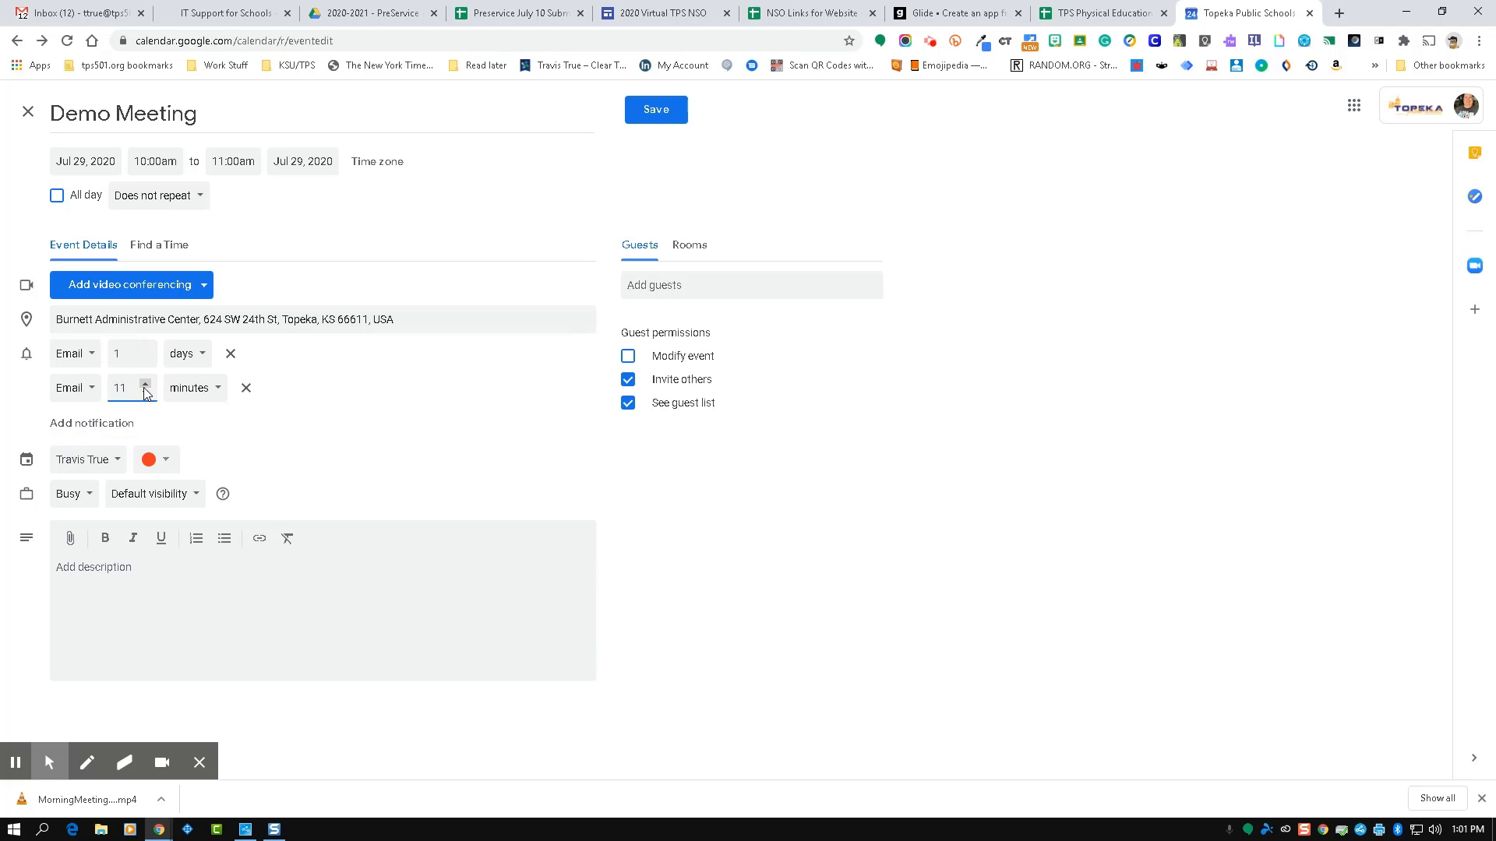
{"action": "double_click", "coordinate": [124, 388]}
{"action": "key", "text": "BackSpace"}
{"action": "type", "text": "15"}
{"action": "left_click", "coordinate": [335, 382]}
Look through the calendars the event can be assigned to and the available event colors.
{"action": "left_click", "coordinate": [120, 463]}
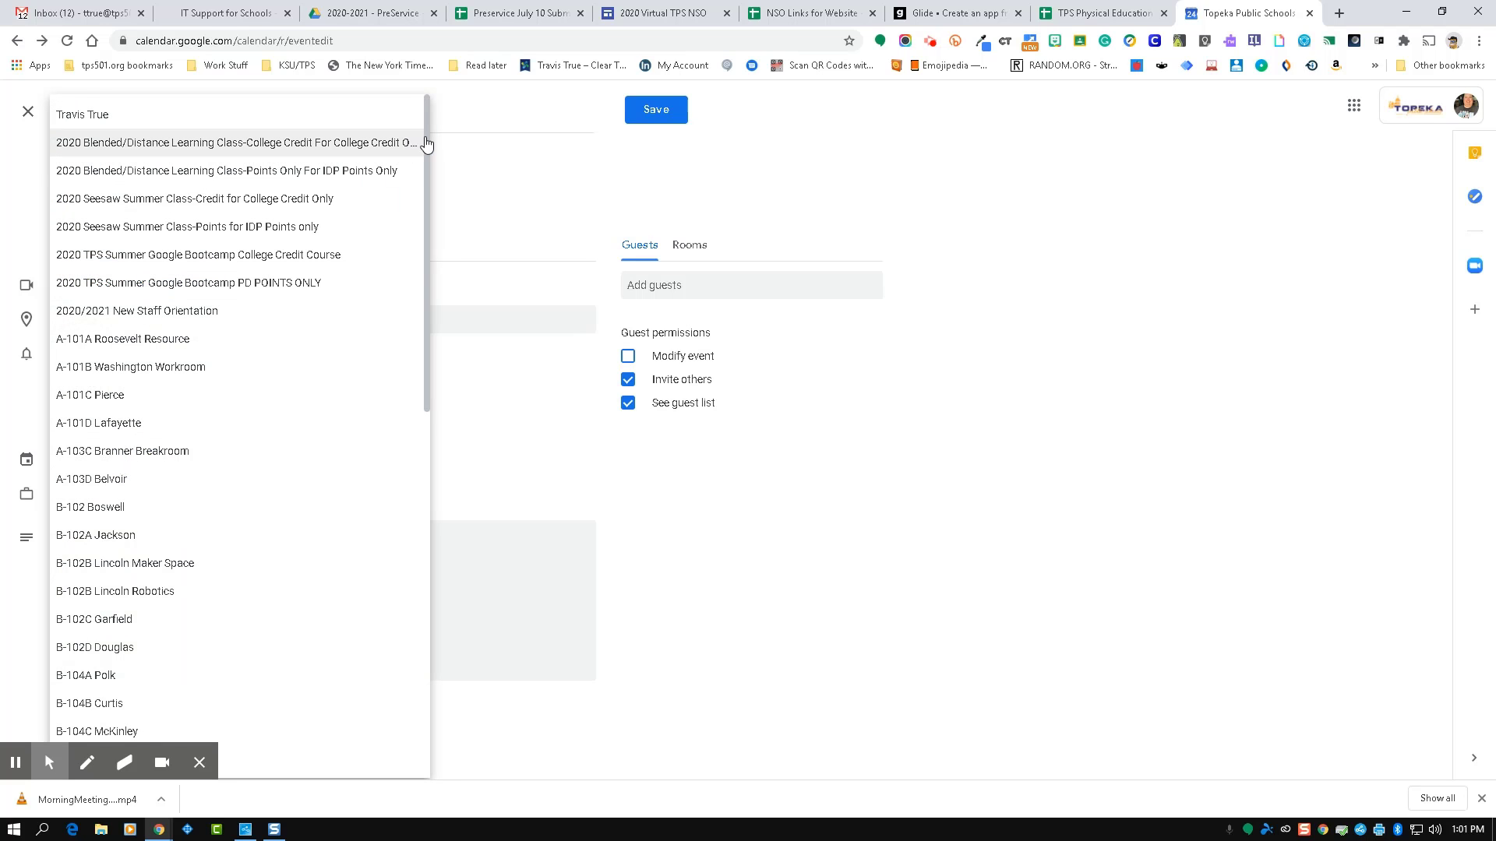
{"action": "left_click_drag", "start_coordinate": [428, 145], "coordinate": [406, 545]}
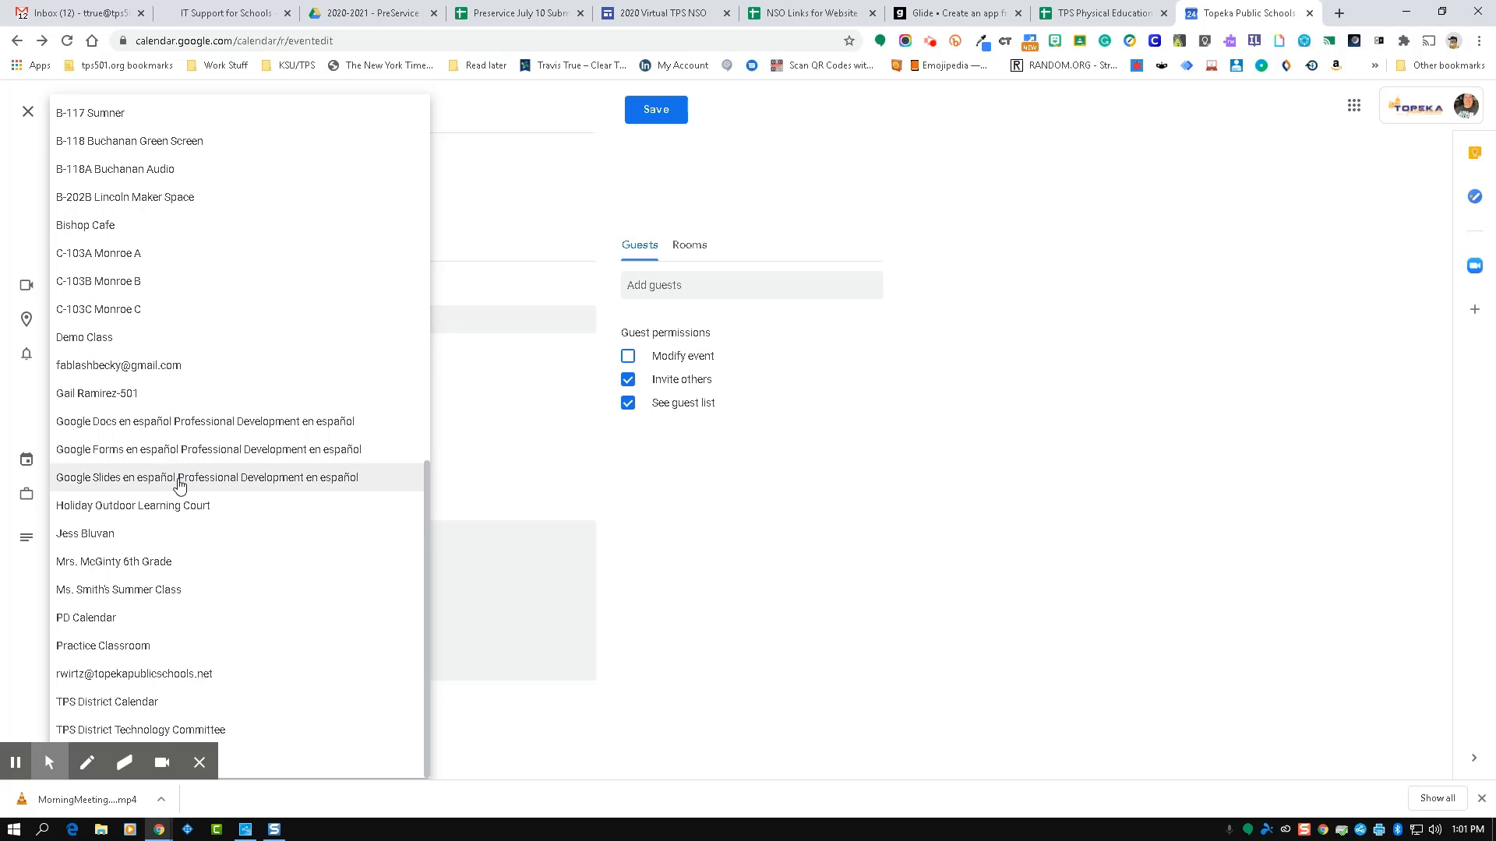
{"action": "left_click", "coordinate": [521, 394]}
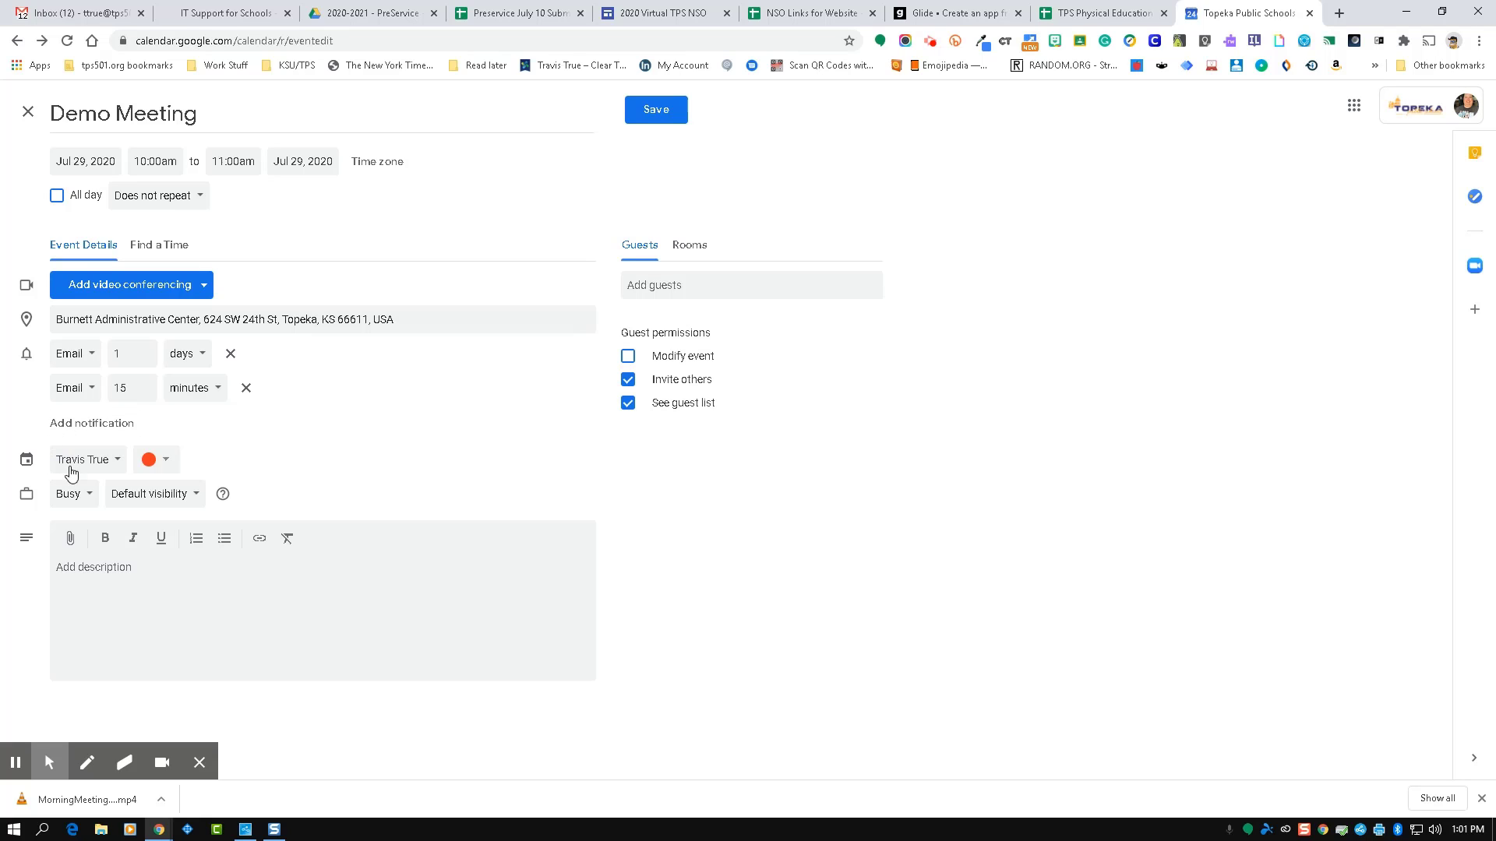
{"action": "left_click", "coordinate": [167, 460]}
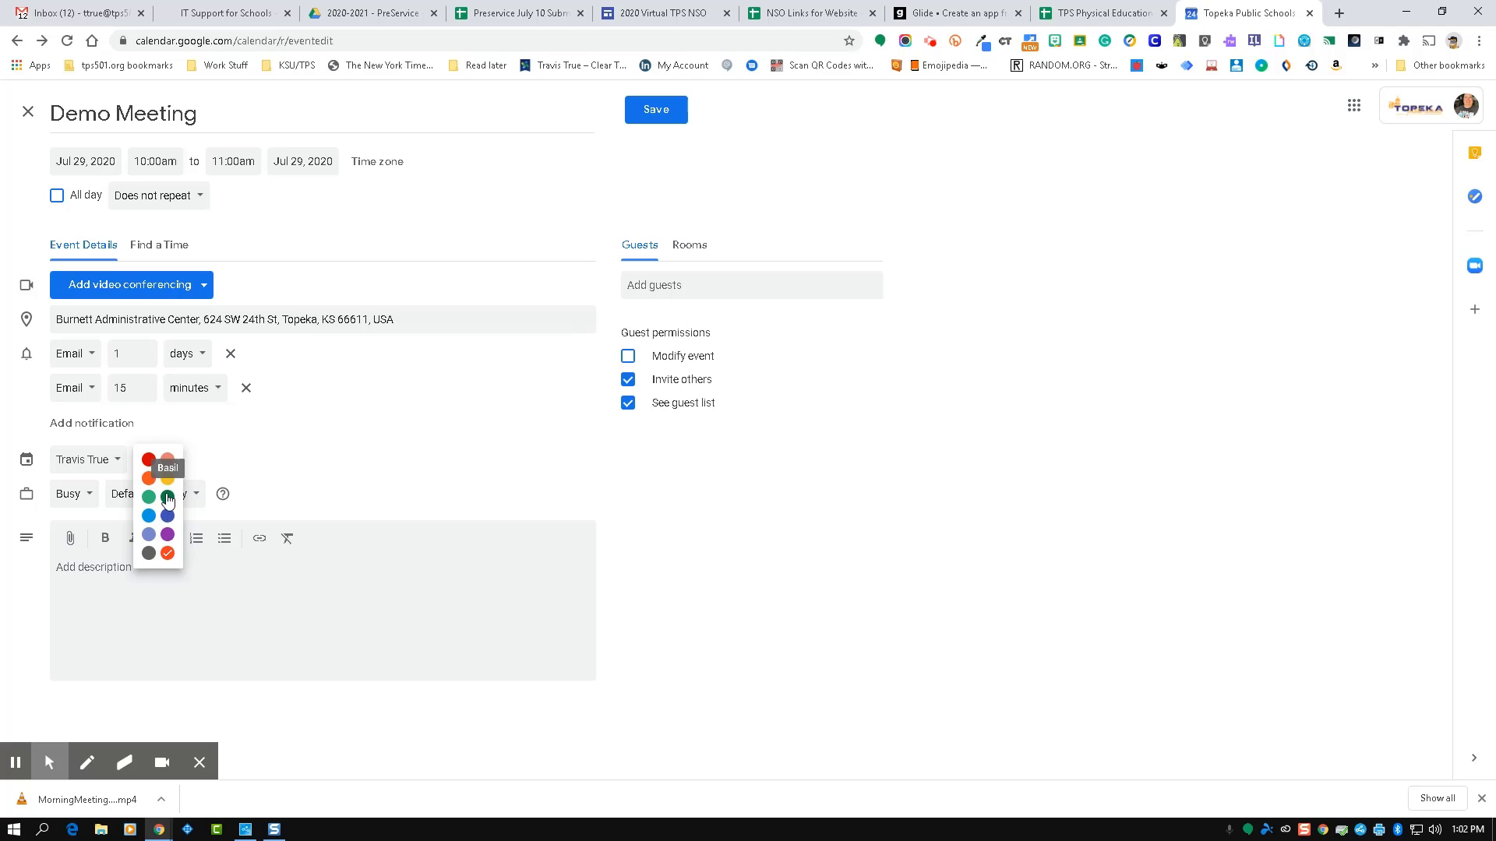
{"action": "left_click", "coordinate": [246, 456]}
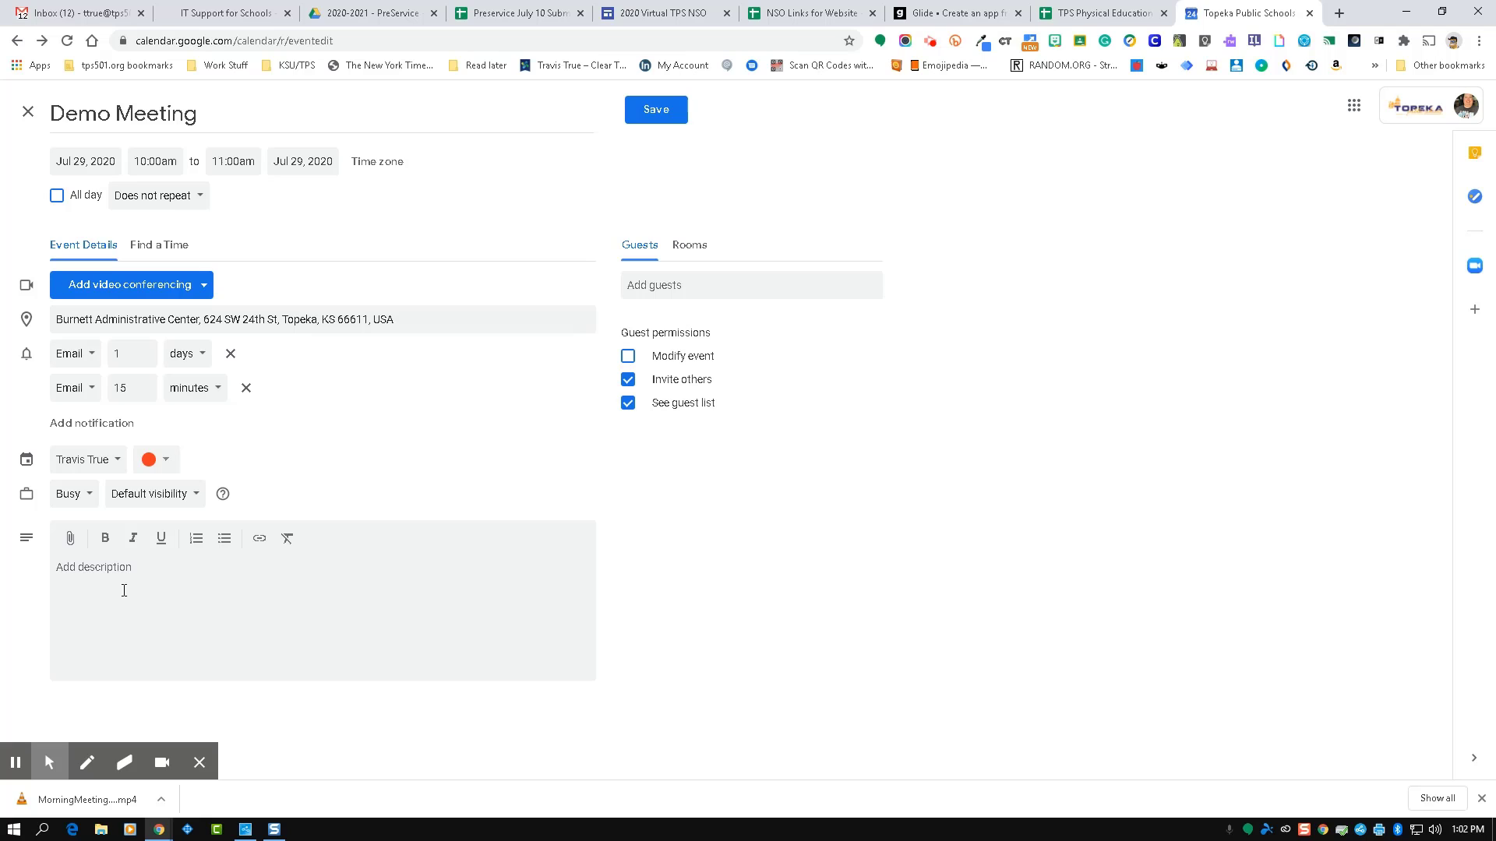
{"action": "left_click", "coordinate": [95, 569]}
Add two of the suggested contacts as guests of the Demo Meeting.
{"action": "left_click", "coordinate": [660, 291]}
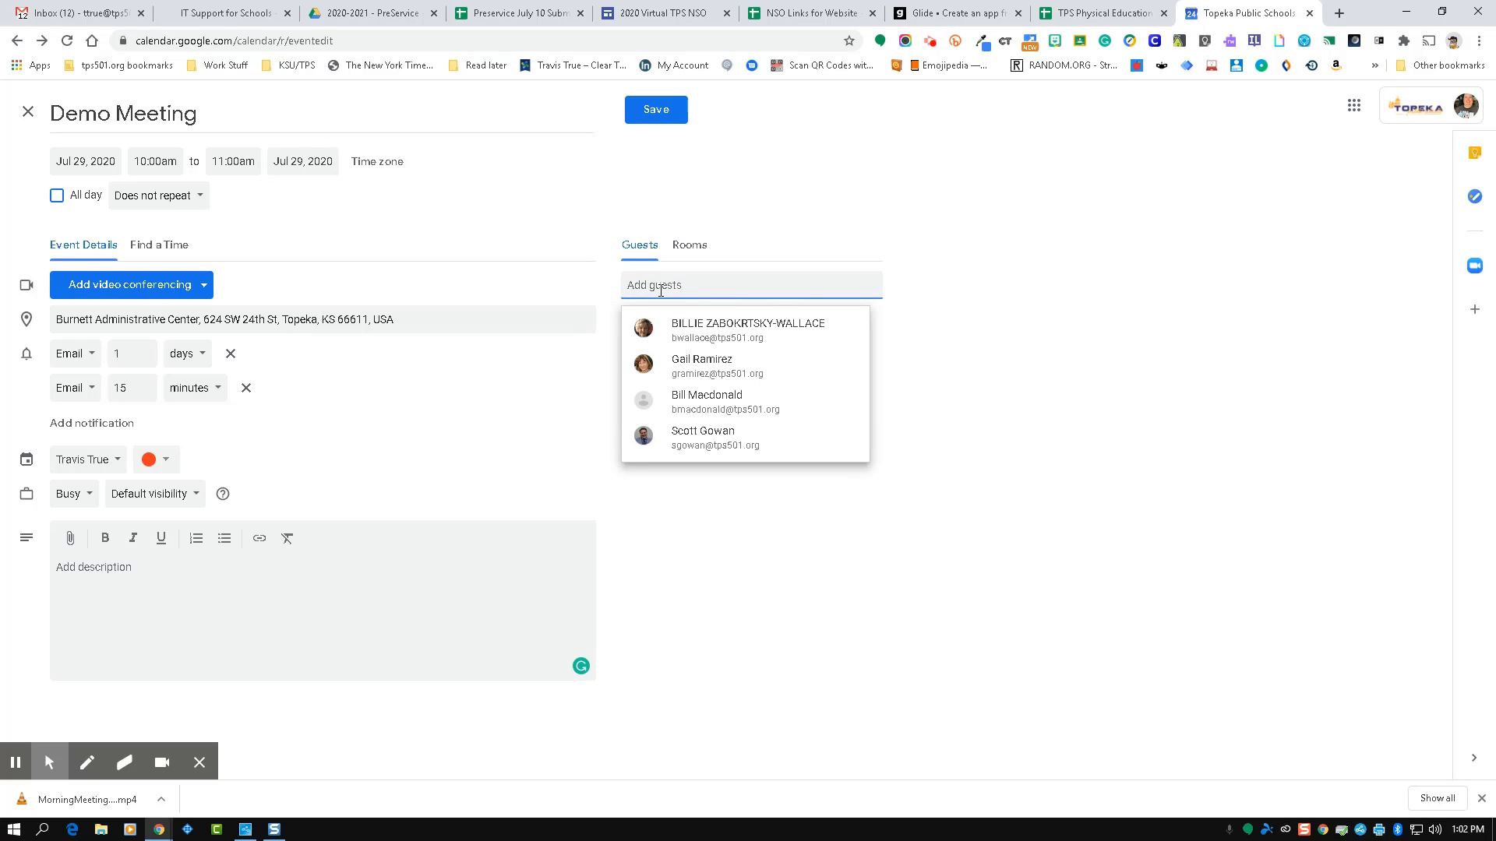
{"action": "left_click", "coordinate": [713, 366]}
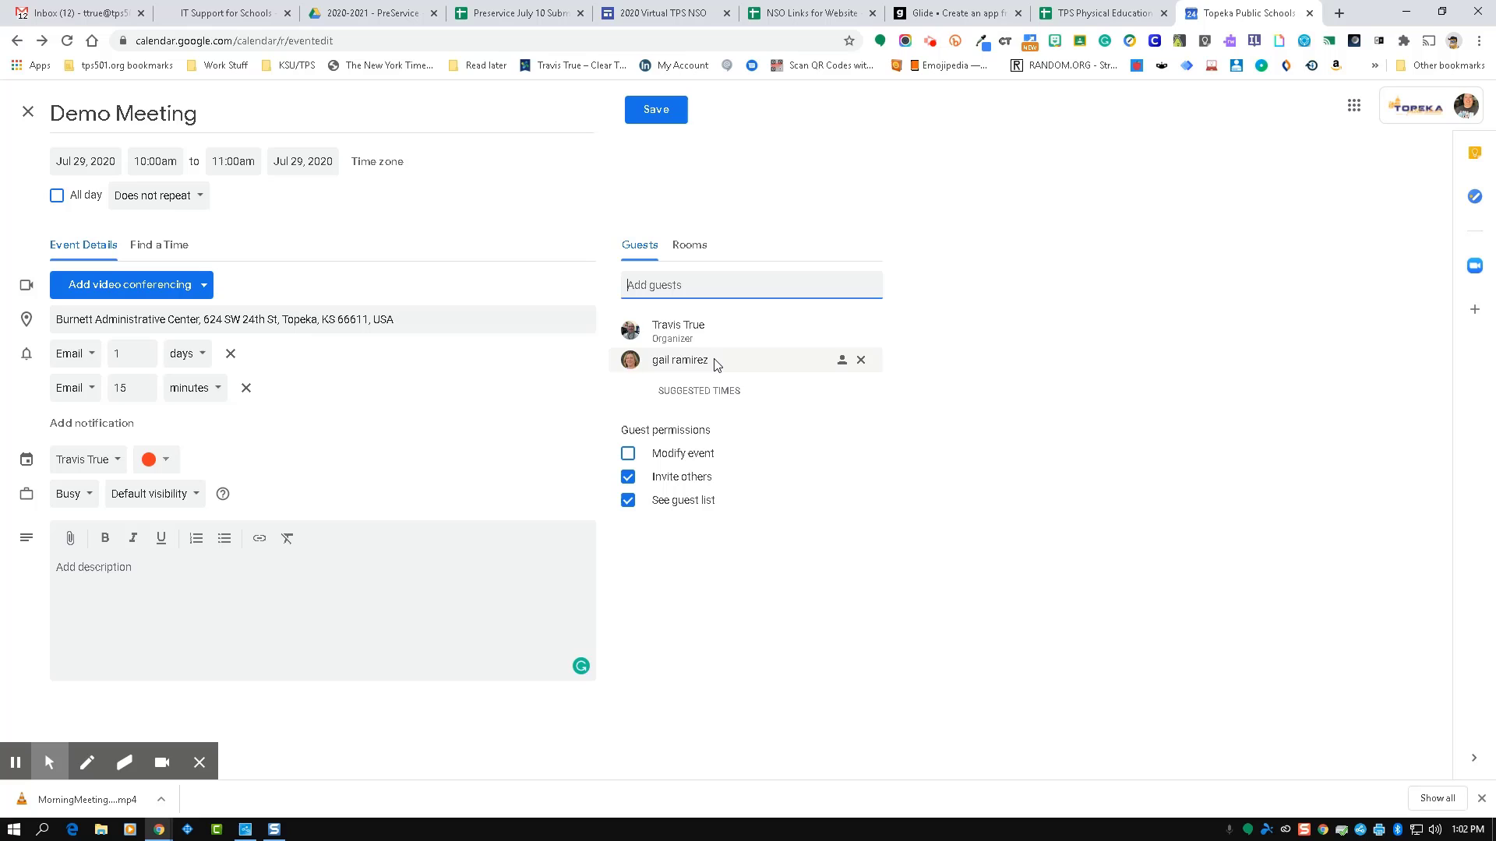
{"action": "left_click", "coordinate": [710, 293]}
{"action": "left_click", "coordinate": [700, 444]}
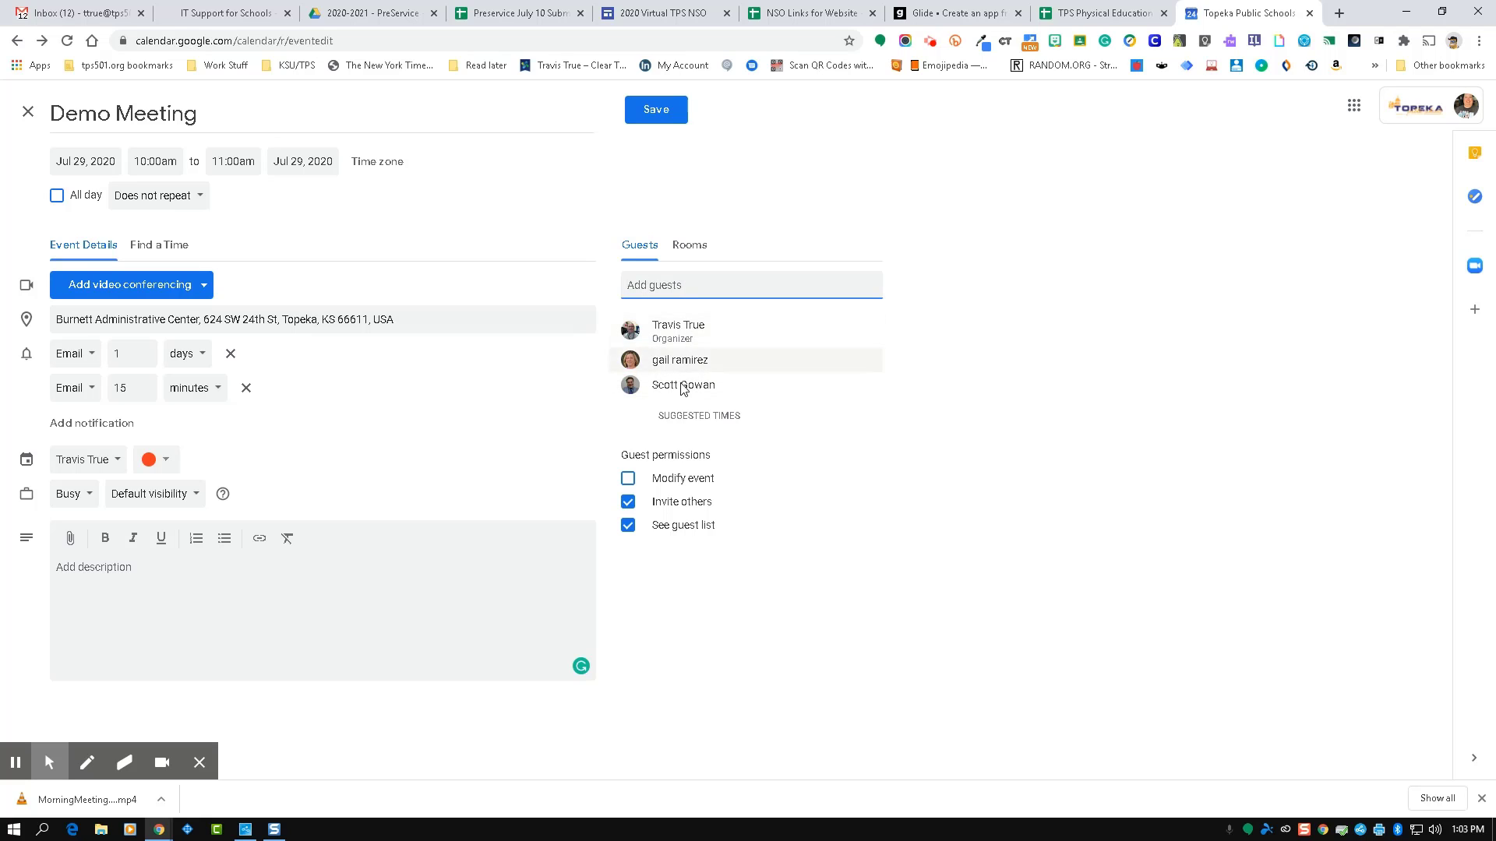
Examine the organizer's and guests' schedules for the week of July 26 – August 1 to look for a shared free time.
{"action": "left_click", "coordinate": [169, 255]}
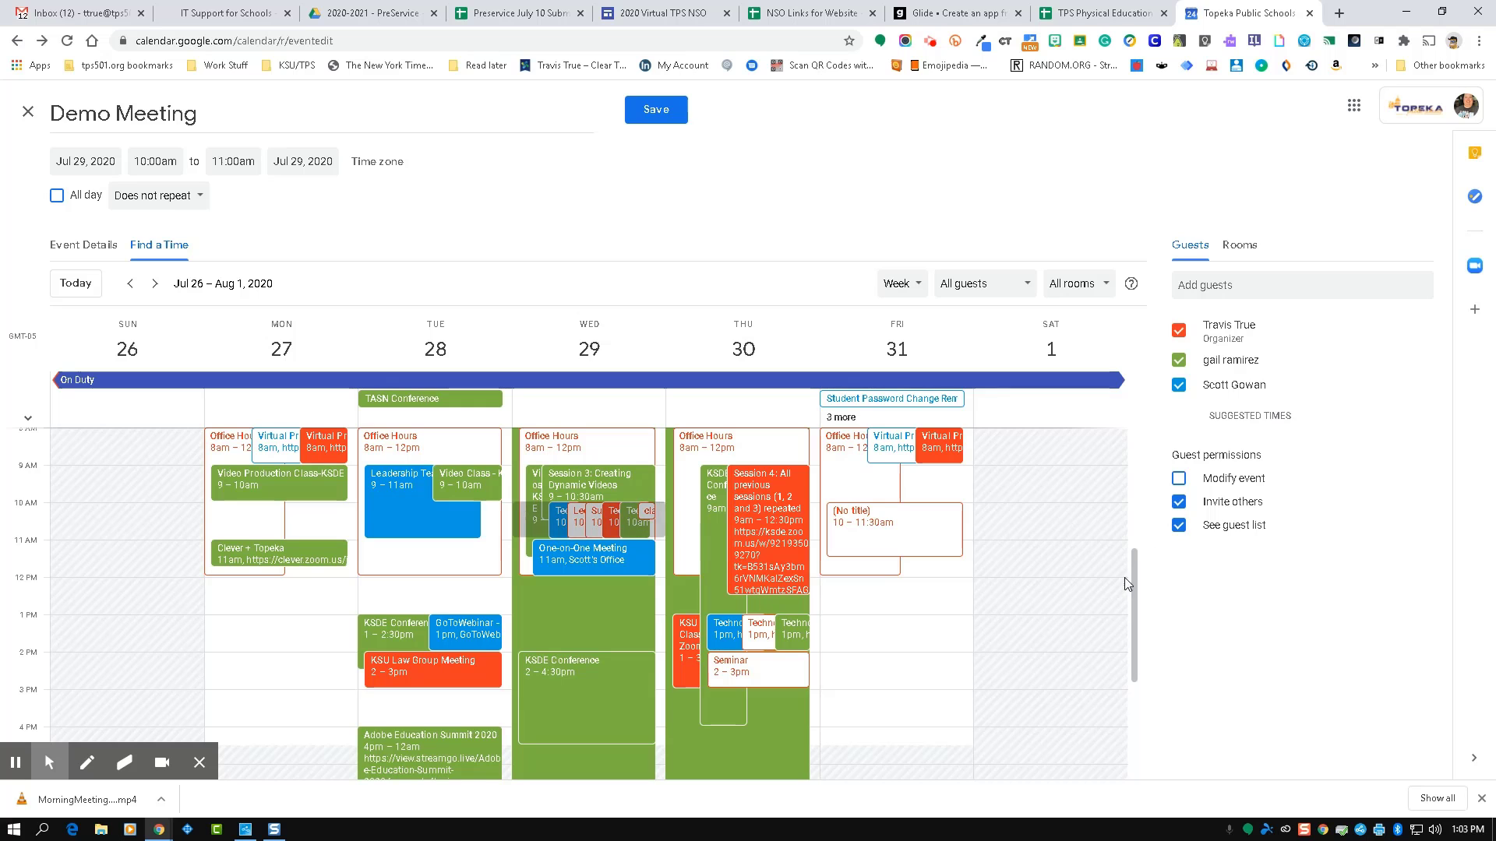
{"action": "left_click_drag", "start_coordinate": [1136, 569], "coordinate": [1189, 403]}
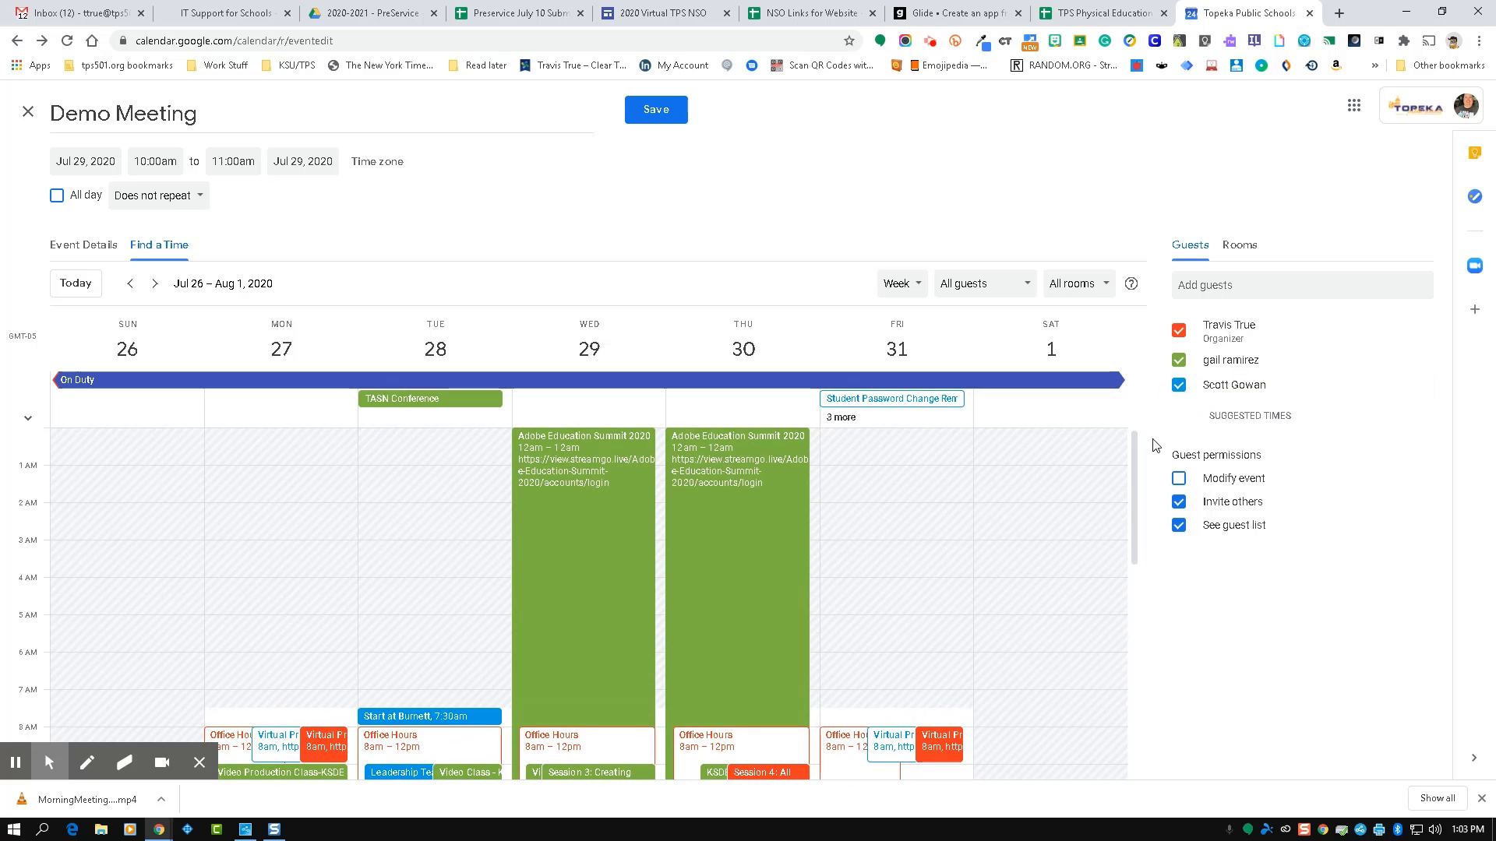
{"action": "left_click_drag", "start_coordinate": [1134, 458], "coordinate": [1160, 595]}
{"action": "mouse_move", "coordinate": [542, 562]}
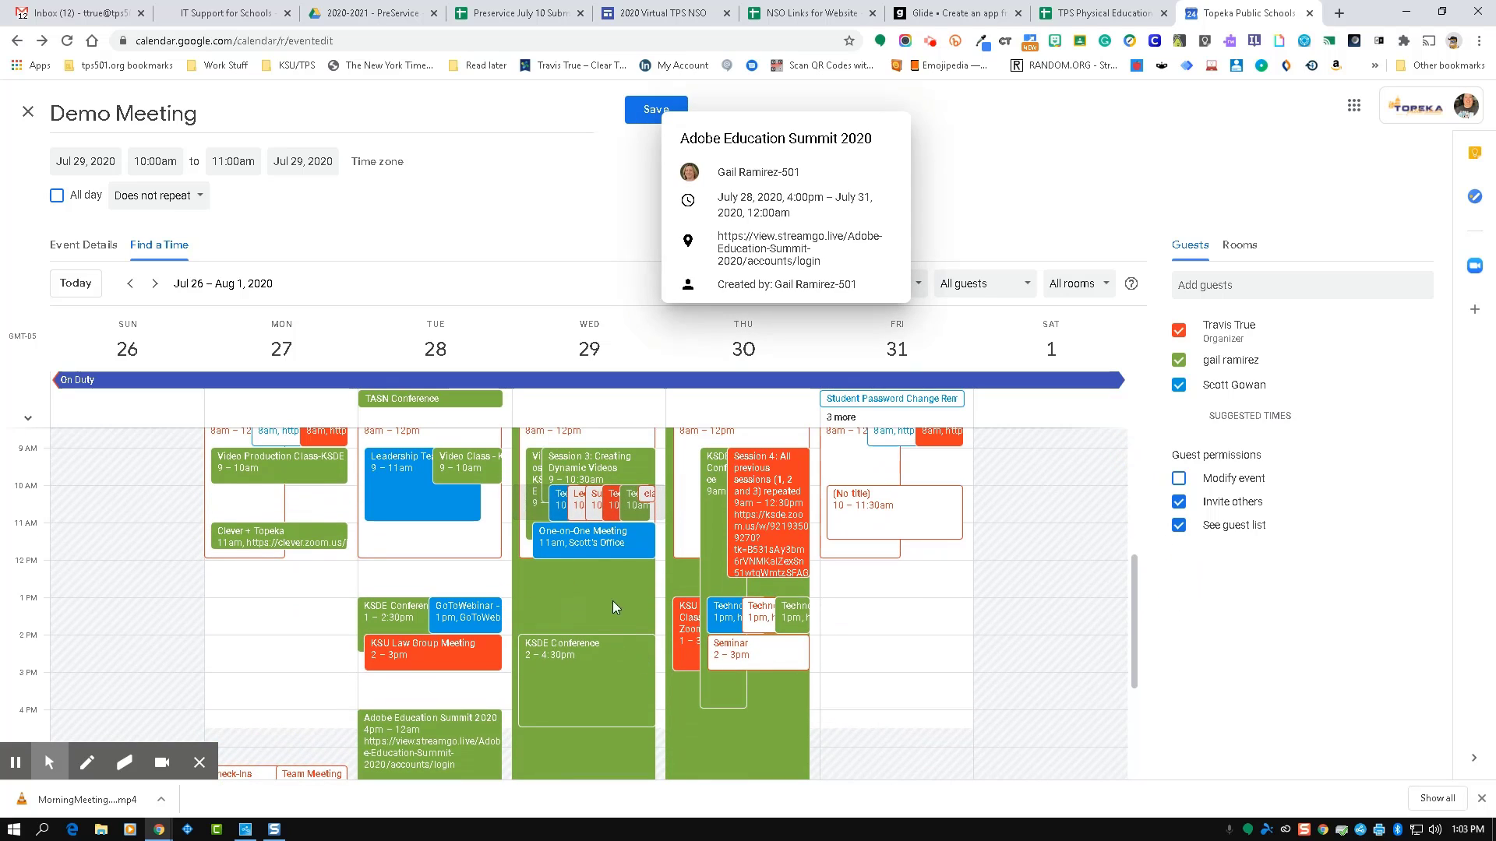
{"action": "left_click_drag", "start_coordinate": [1133, 590], "coordinate": [1135, 465]}
{"action": "mouse_move", "coordinate": [607, 449]}
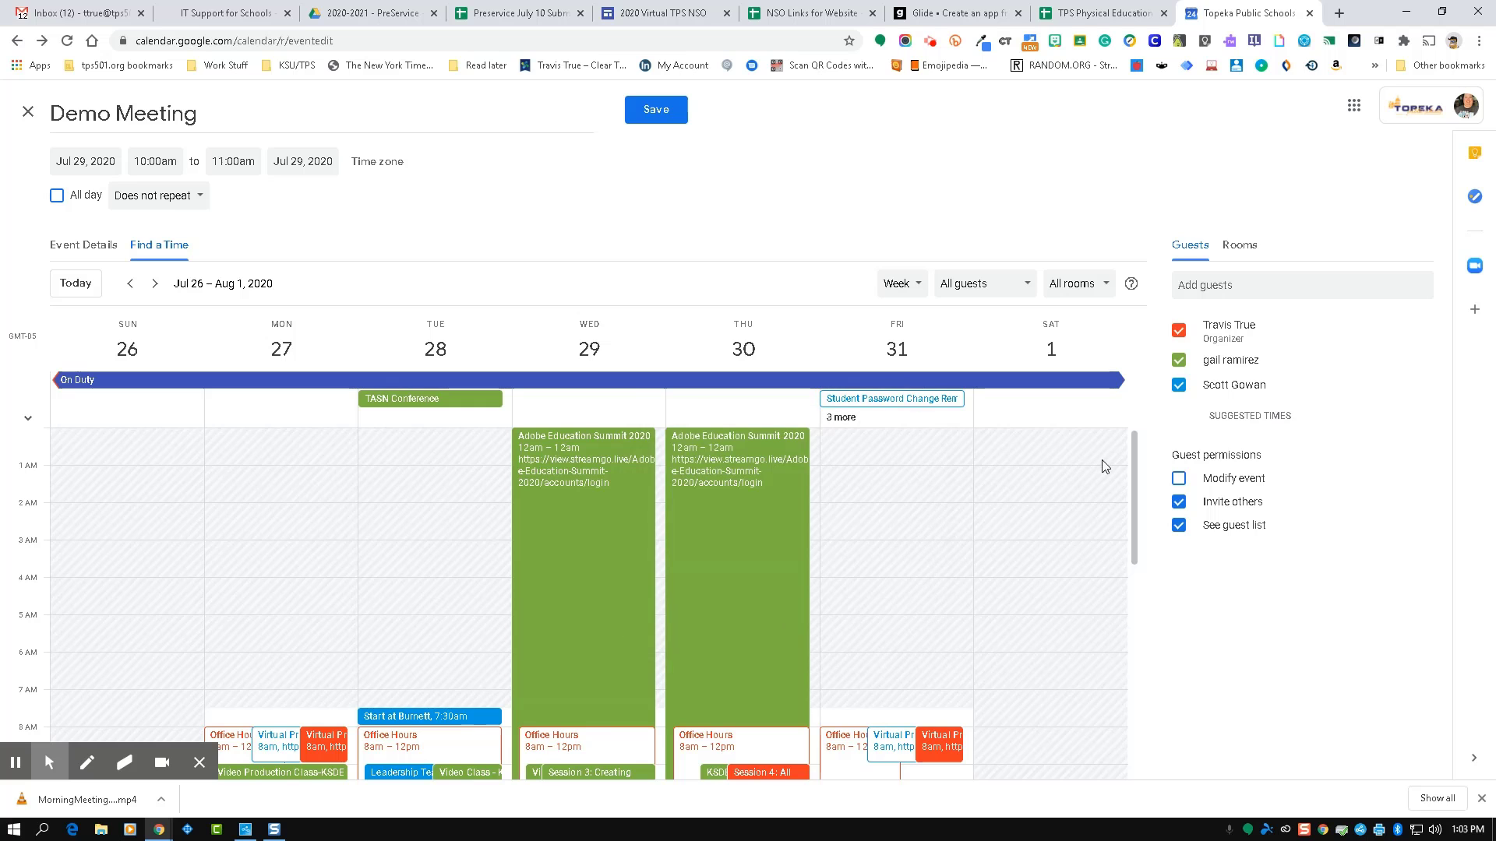
{"action": "left_click_drag", "start_coordinate": [1134, 469], "coordinate": [1133, 592]}
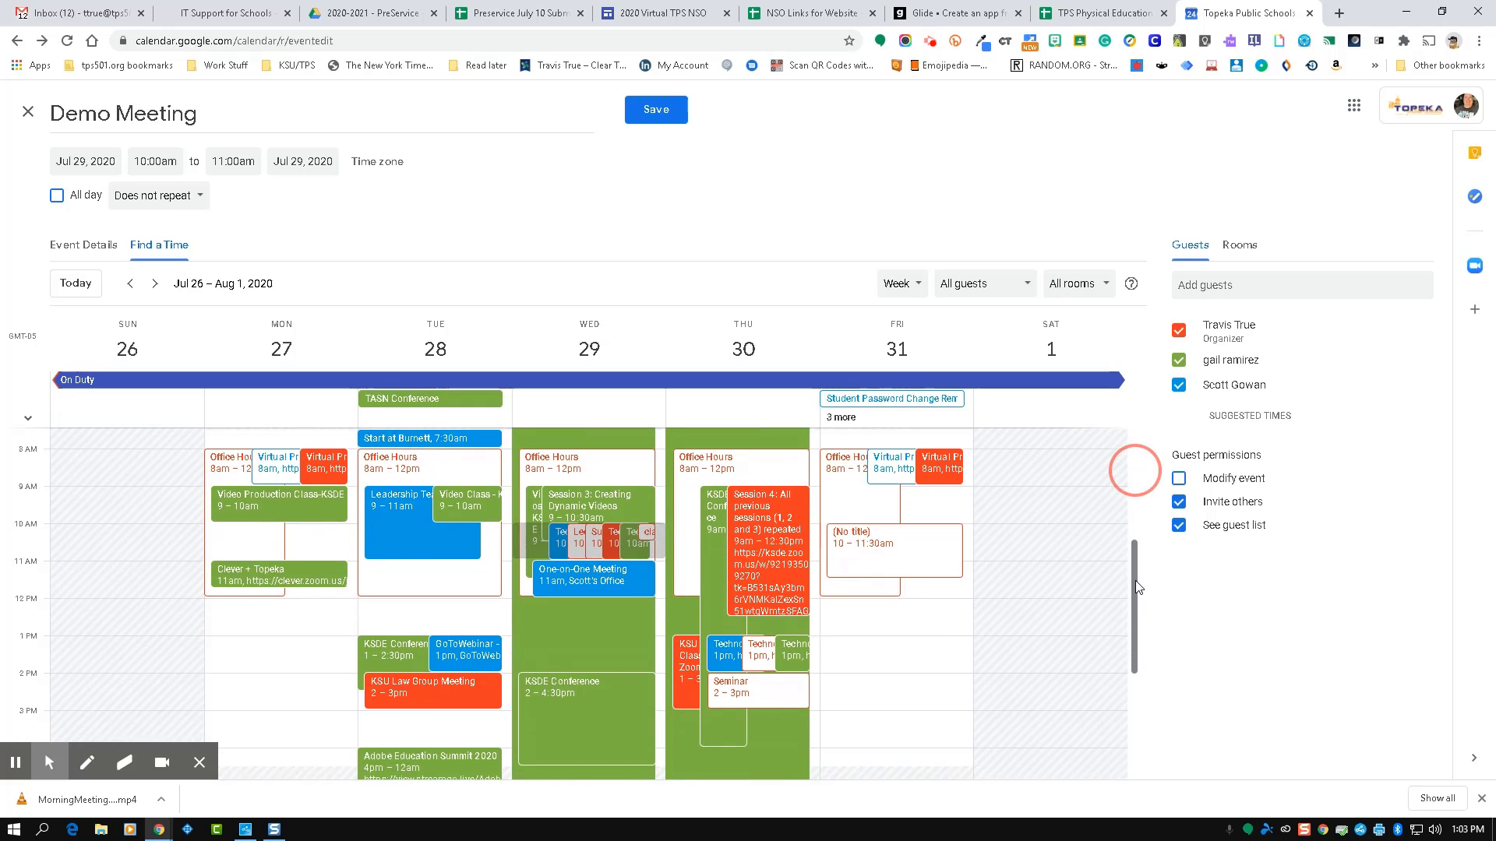
{"action": "mouse_move", "coordinate": [554, 634]}
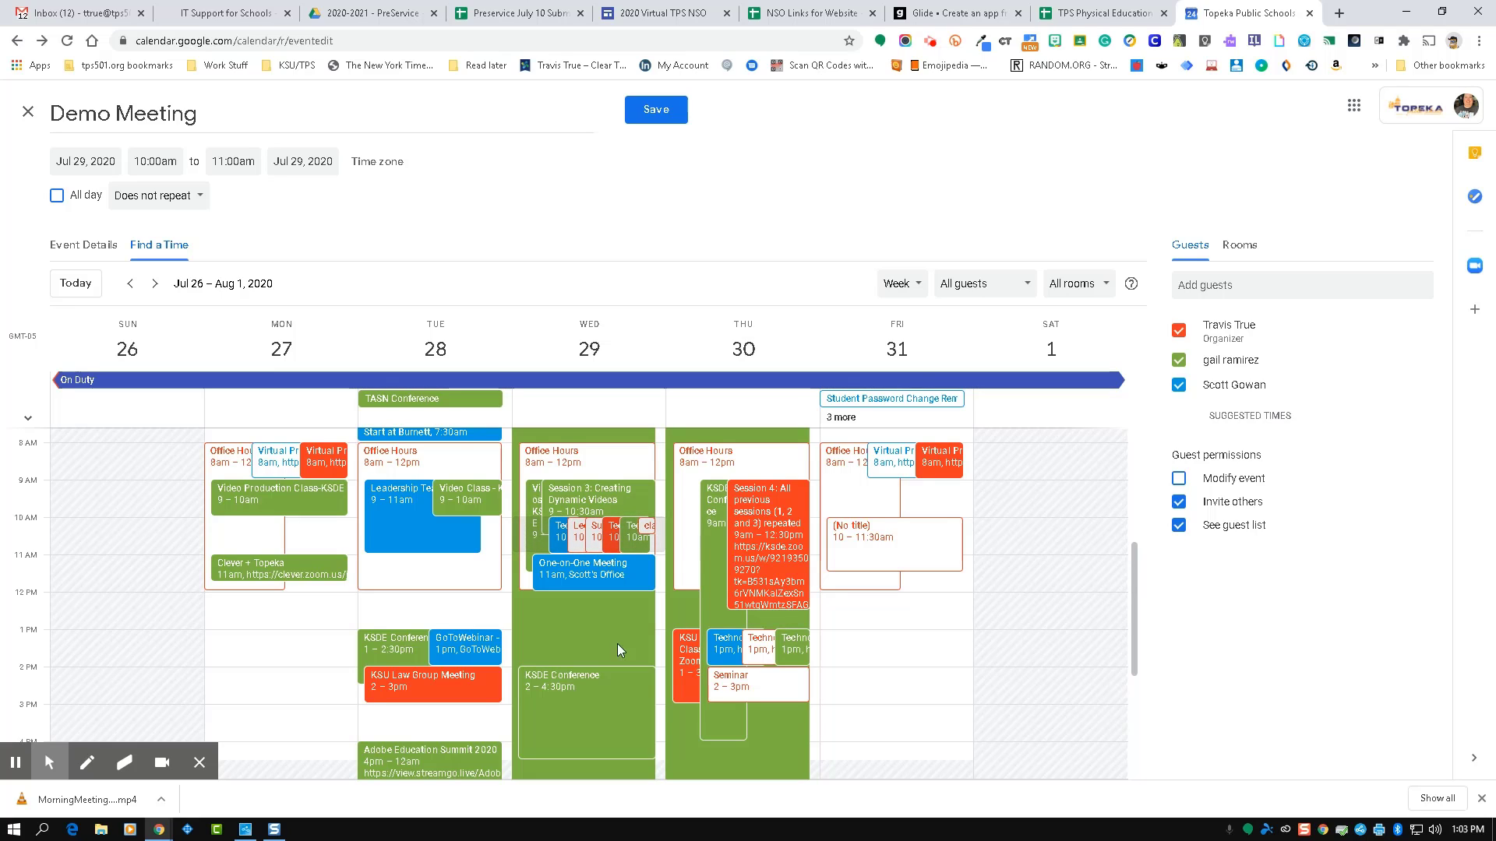
Move the meeting to the free slot on Friday, July 31, from 12:00pm to 1:00pm and return to the event details.
{"action": "left_click", "coordinate": [919, 604]}
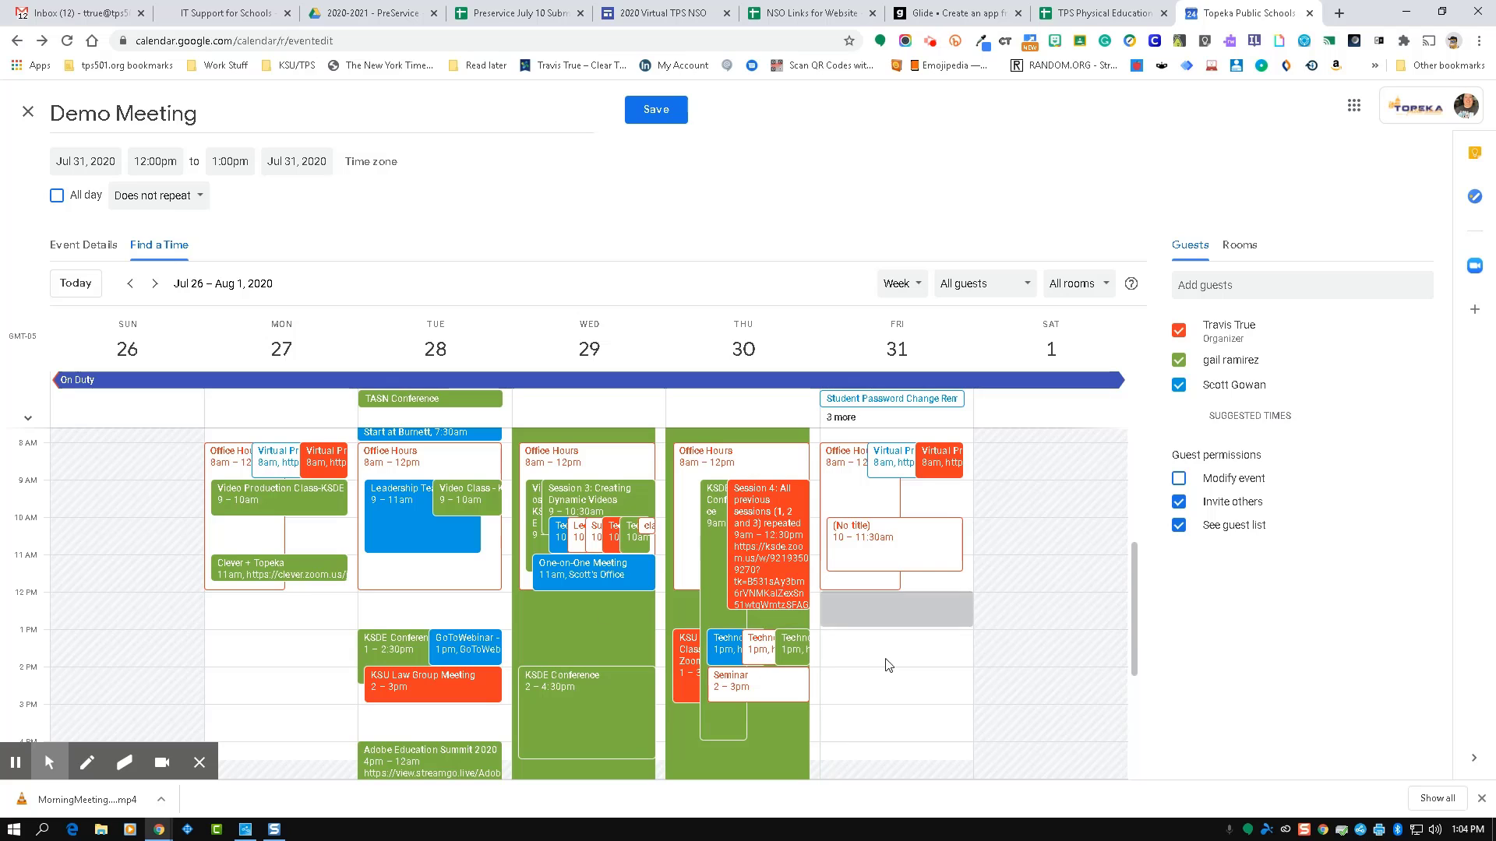
{"action": "mouse_move", "coordinate": [1135, 572]}
{"action": "left_mouse_down"}
{"action": "mouse_move", "coordinate": [1132, 604]}
{"action": "mouse_move", "coordinate": [1135, 567]}
{"action": "left_mouse_up"}
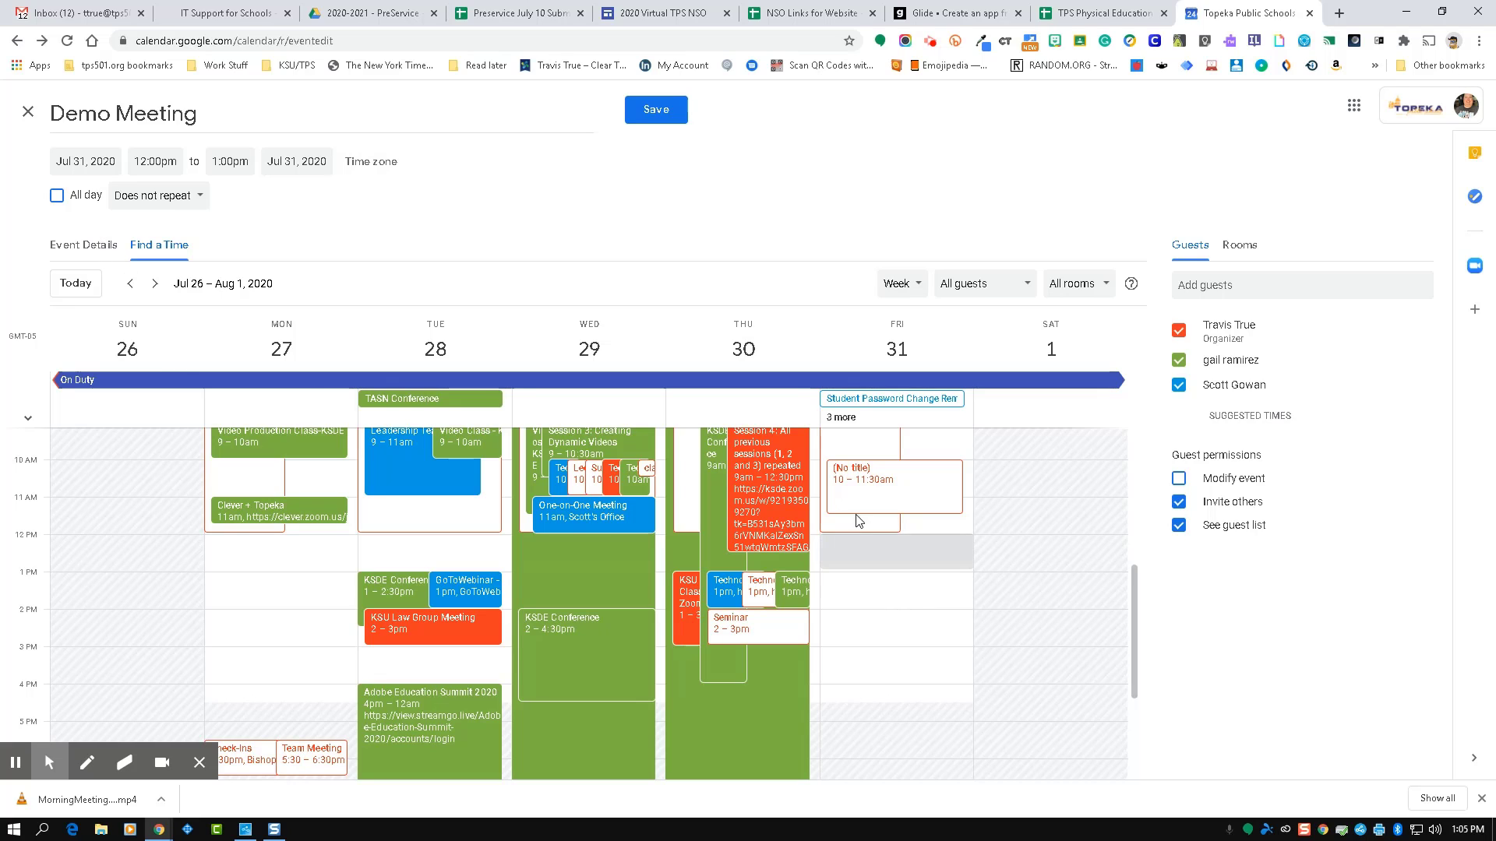
{"action": "left_click", "coordinate": [97, 246]}
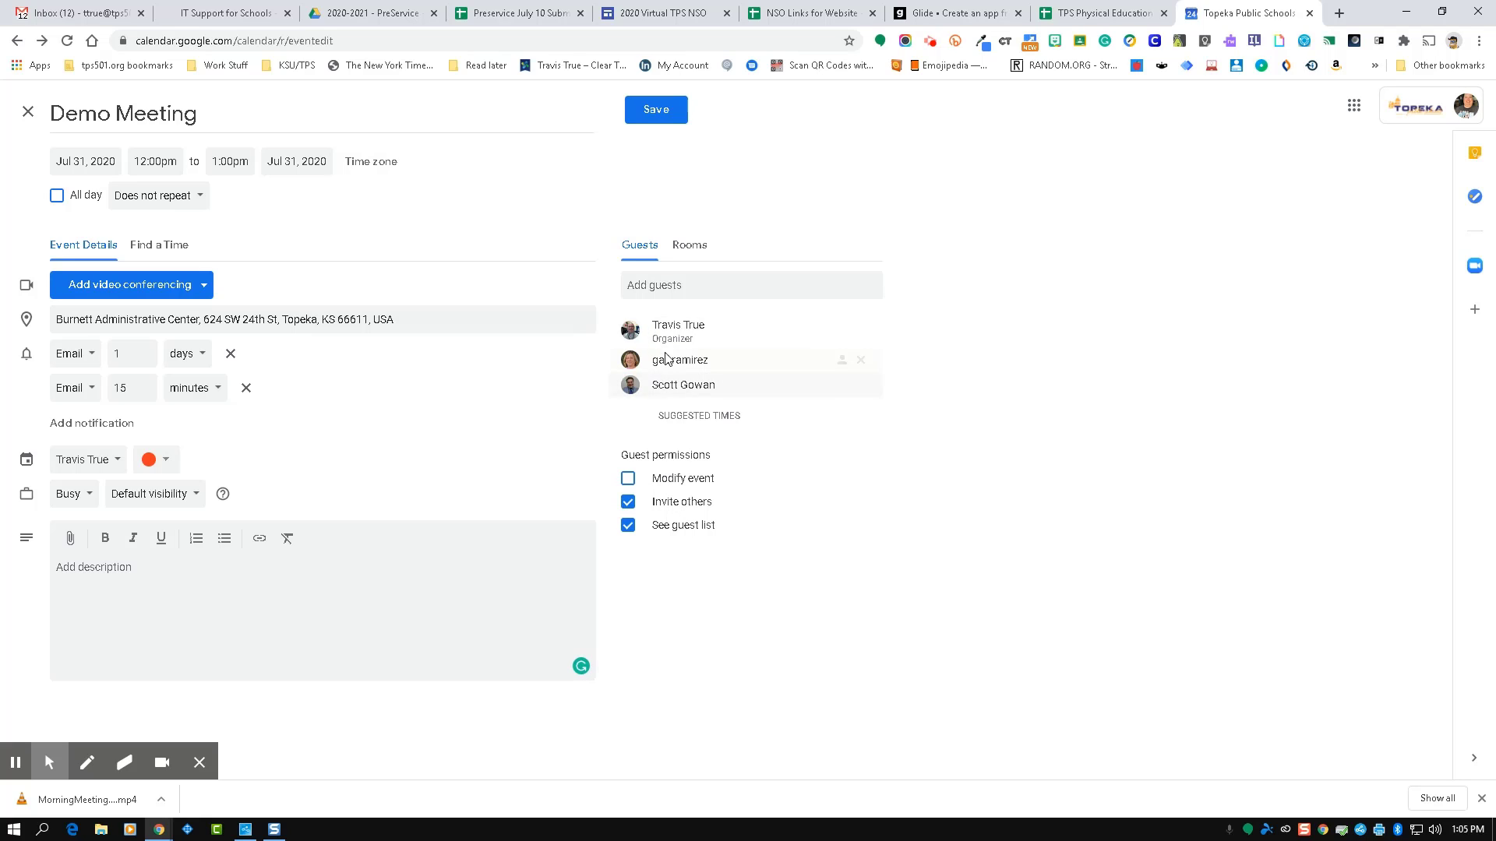
Turn off the Invite others and See guest list permissions, and restore both of them.
{"action": "left_click", "coordinate": [628, 502]}
{"action": "mouse_move", "coordinate": [688, 363]}
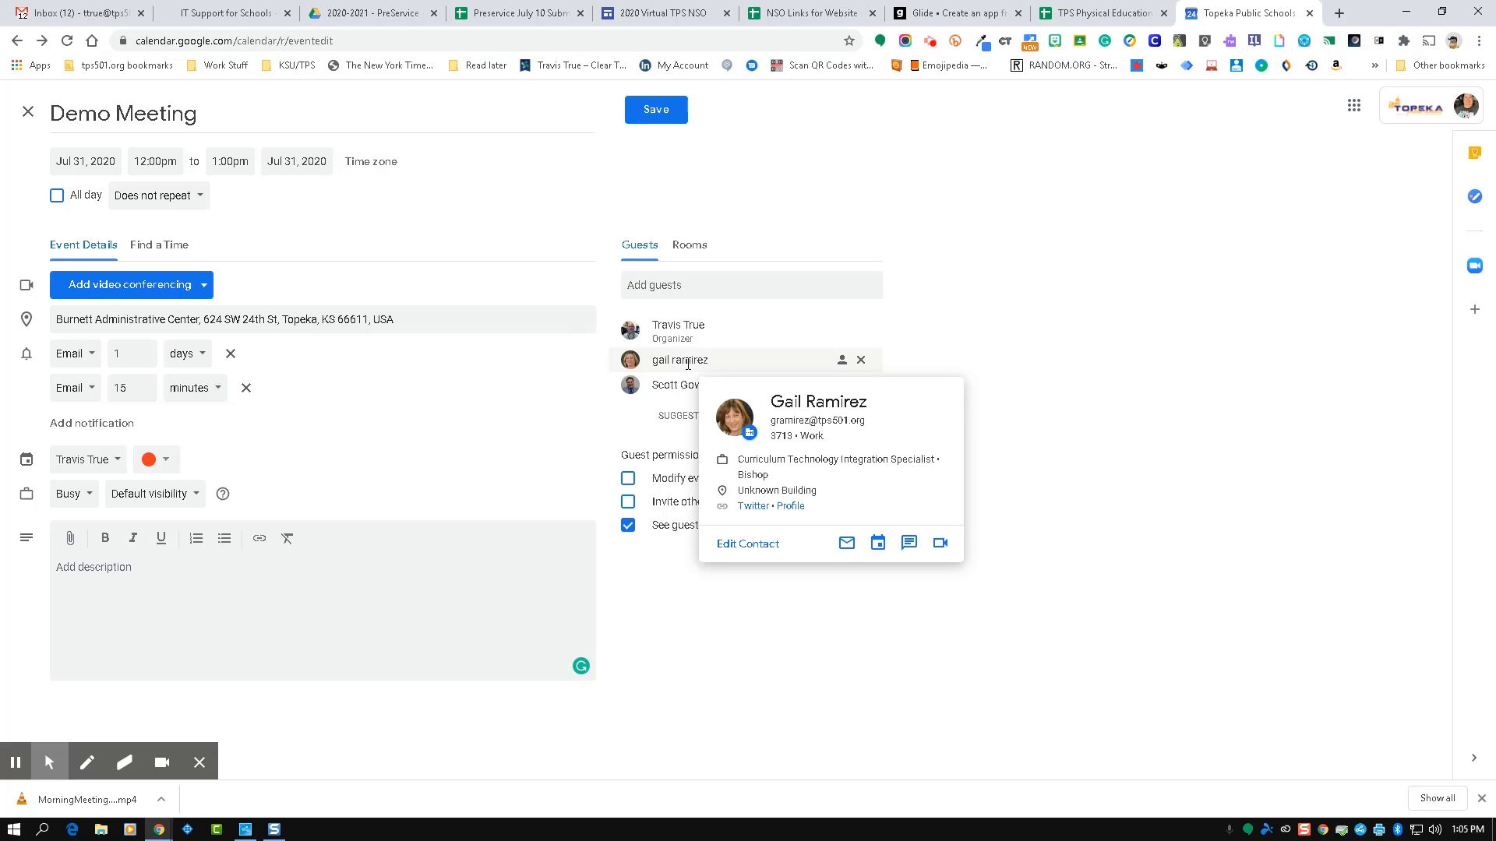
{"action": "left_click", "coordinate": [631, 530]}
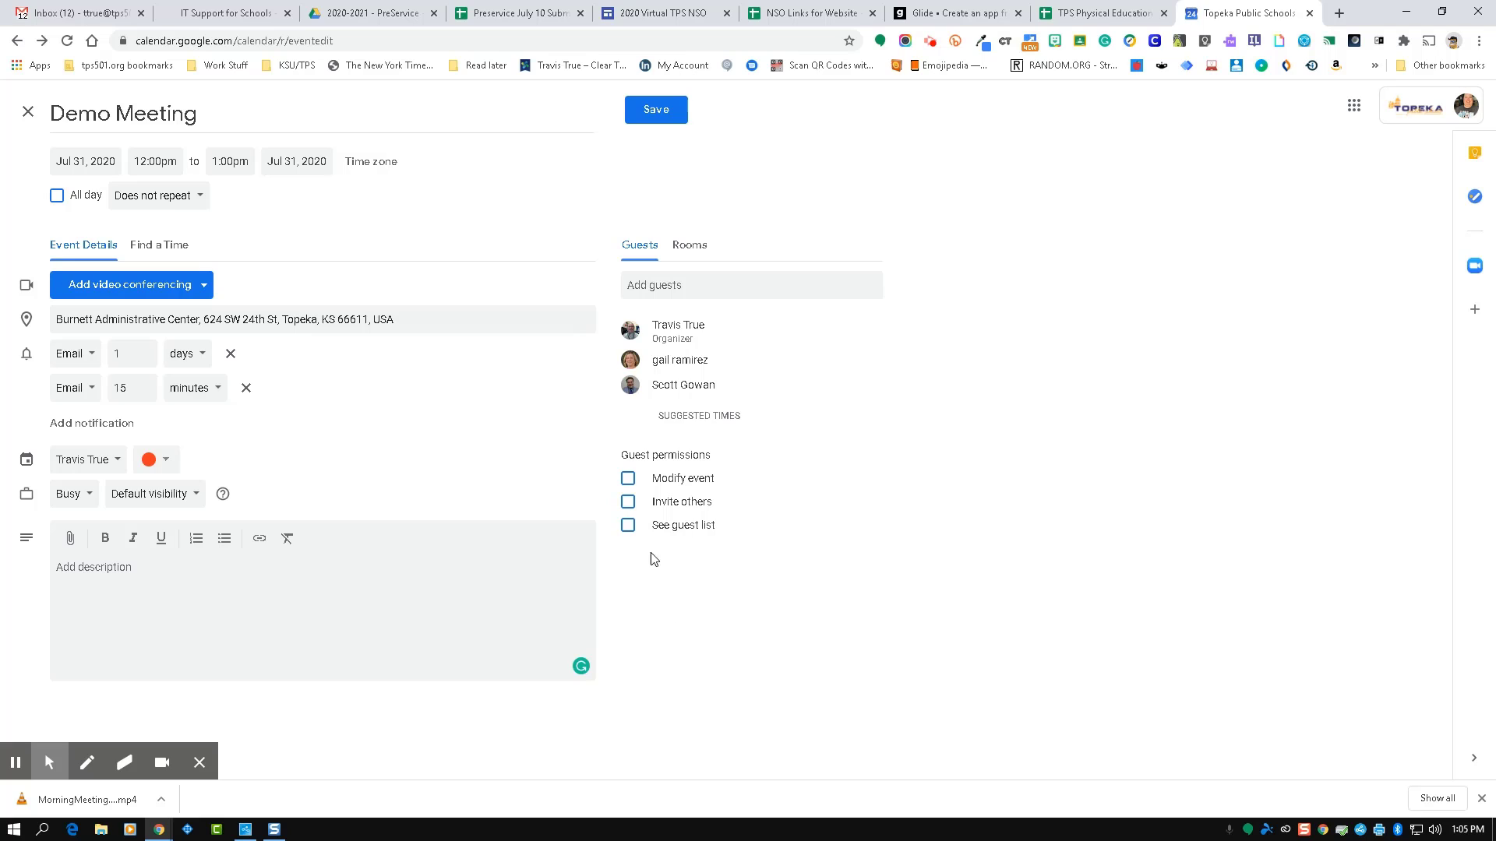
{"action": "left_click", "coordinate": [624, 528]}
{"action": "left_click", "coordinate": [626, 502]}
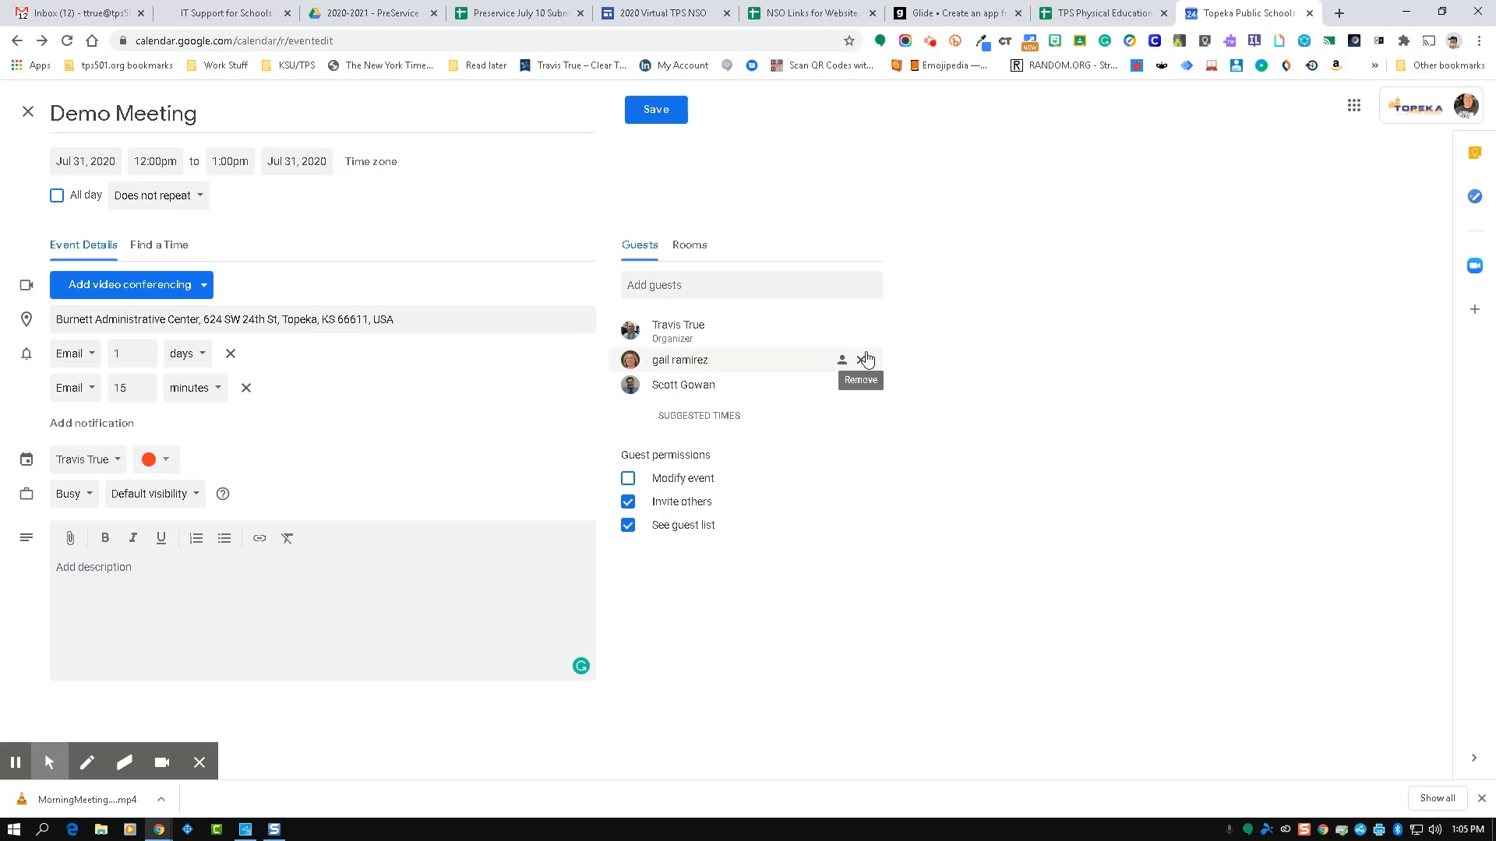
Remove both invited guests from the Demo Meeting and save the event.
{"action": "left_click", "coordinate": [862, 362]}
{"action": "left_click", "coordinate": [863, 361]}
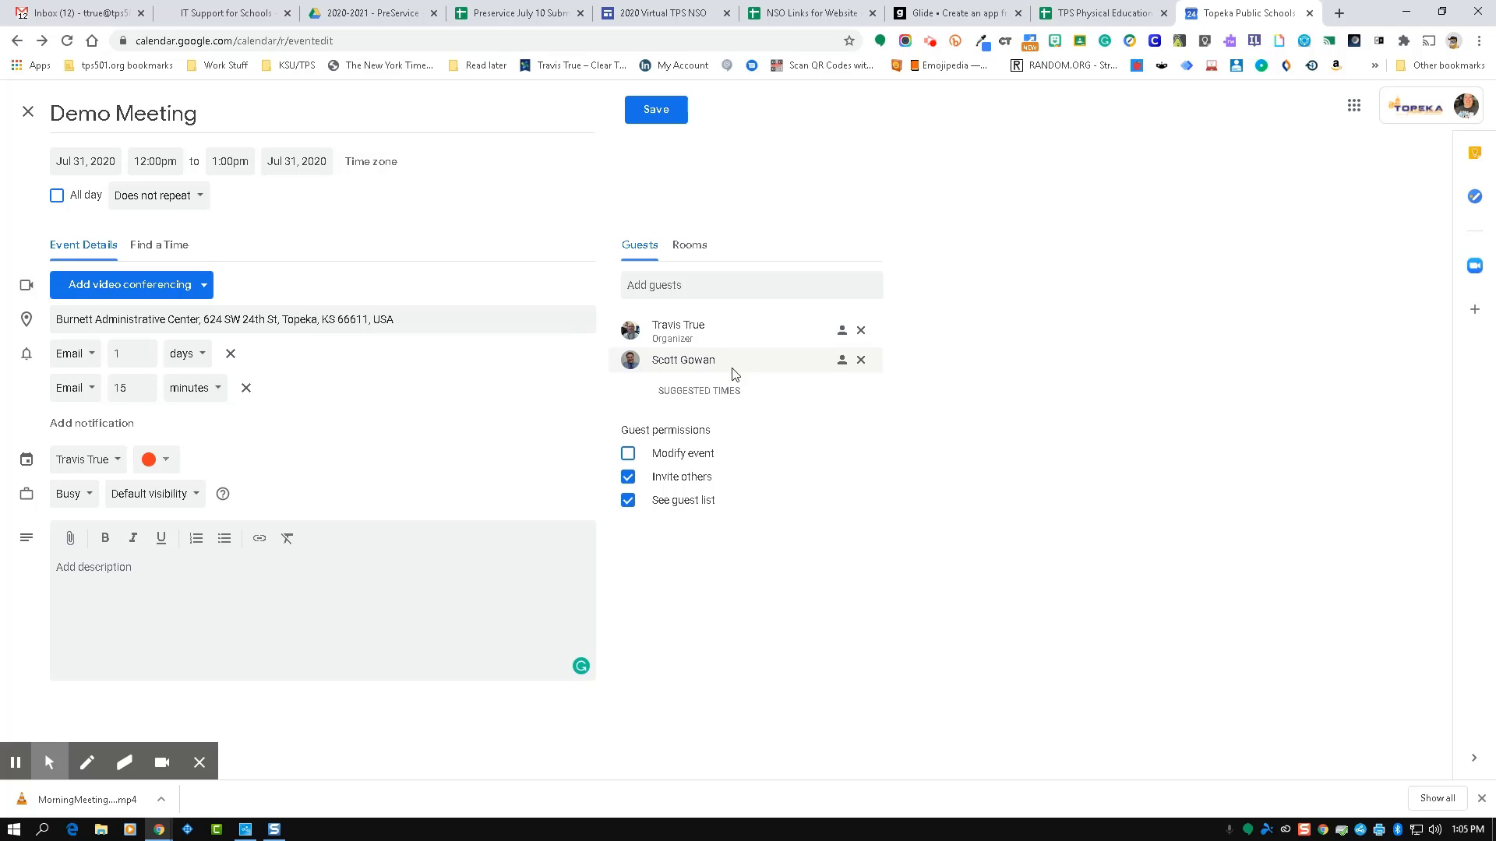
{"action": "left_click", "coordinate": [863, 360]}
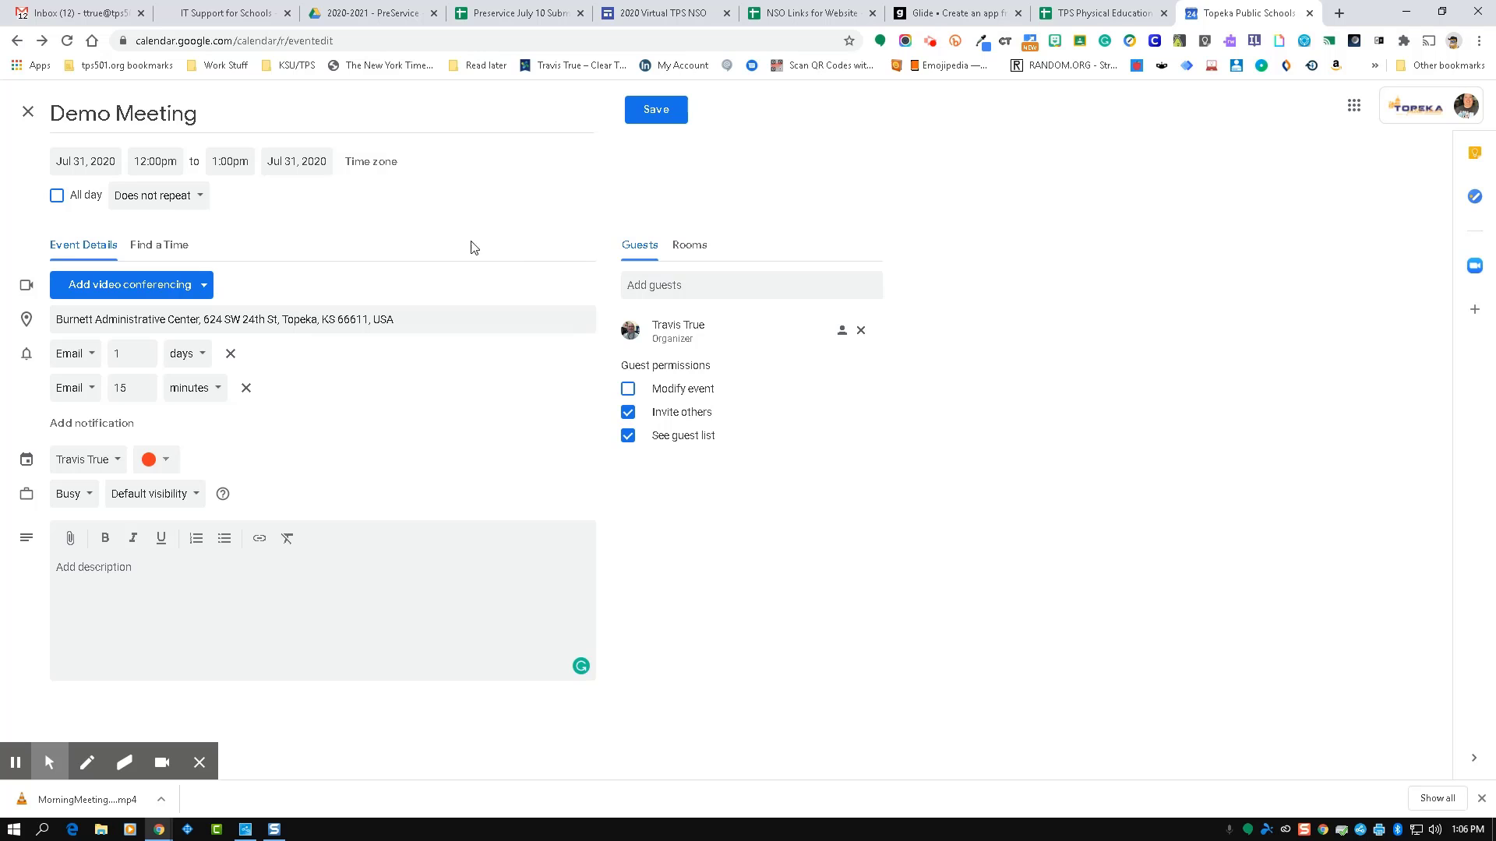
{"action": "left_click", "coordinate": [665, 116]}
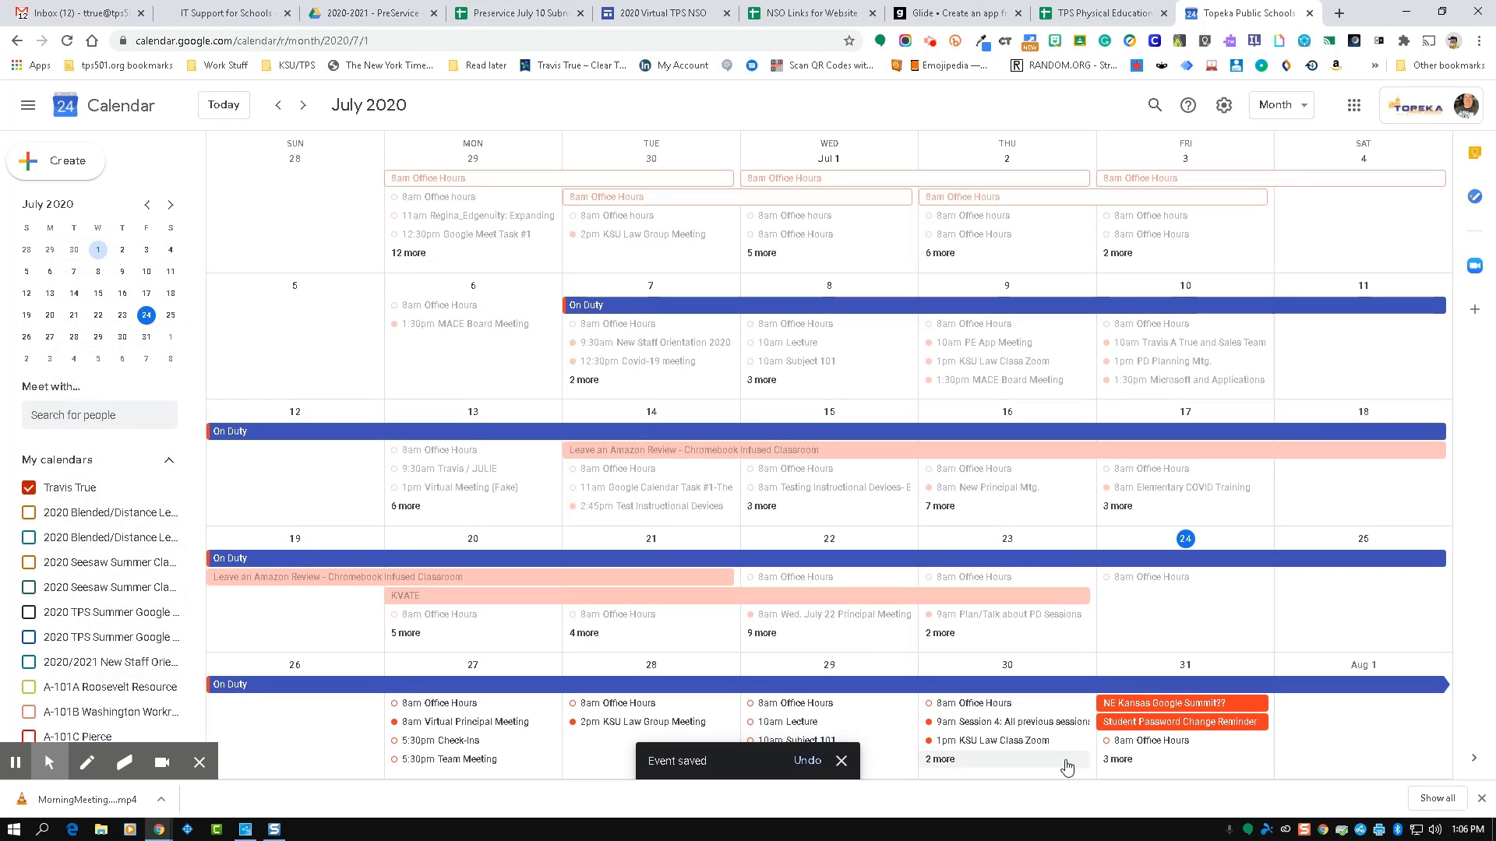
Add one colleague as a guest to the saved July 31 Demo Meeting and save it without sending invitation emails.
{"action": "left_click", "coordinate": [1116, 761]}
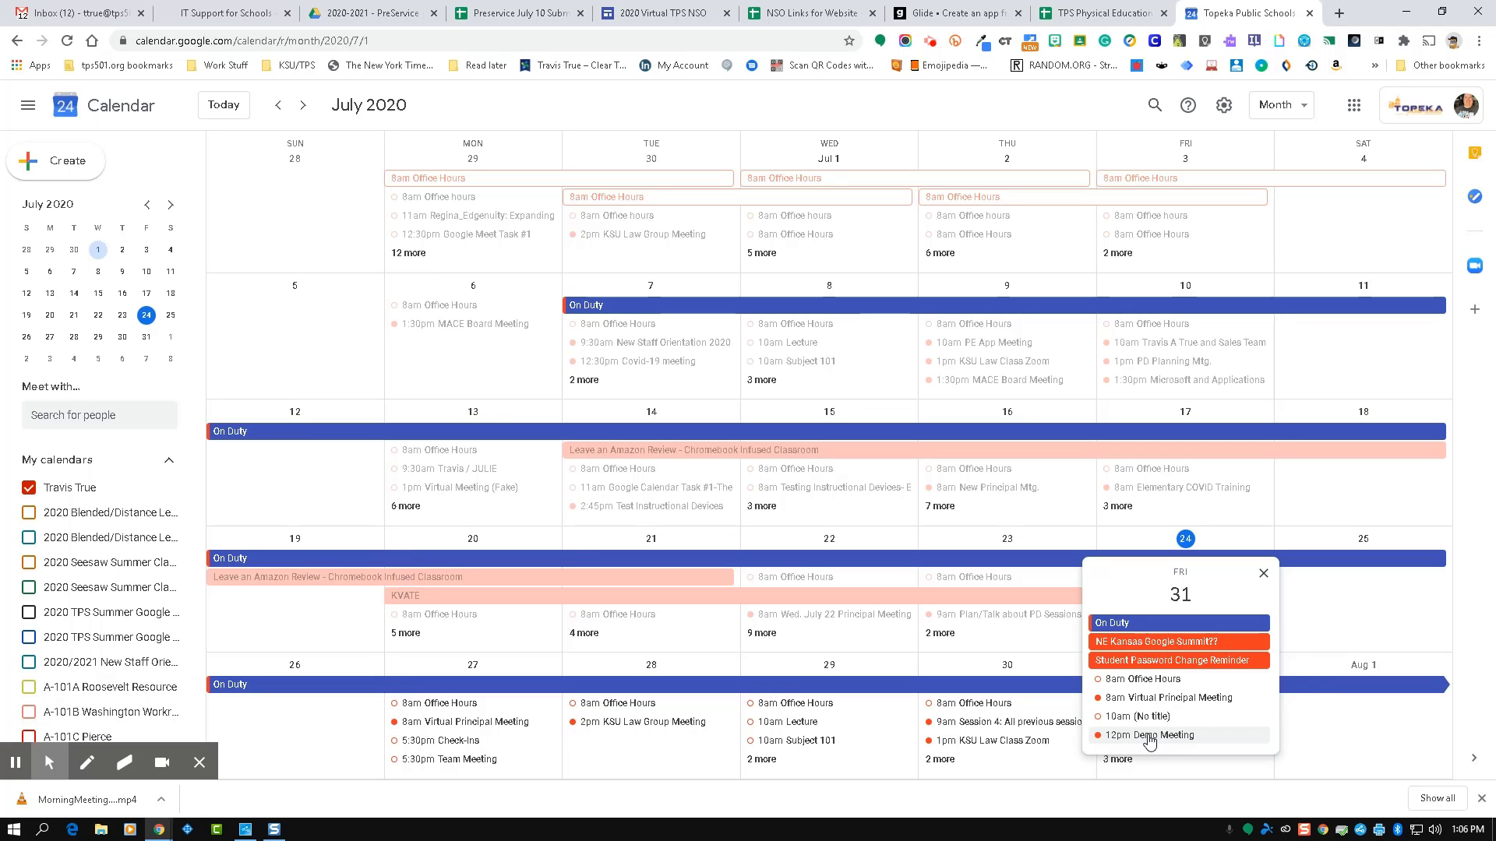
{"action": "left_click", "coordinate": [1150, 737]}
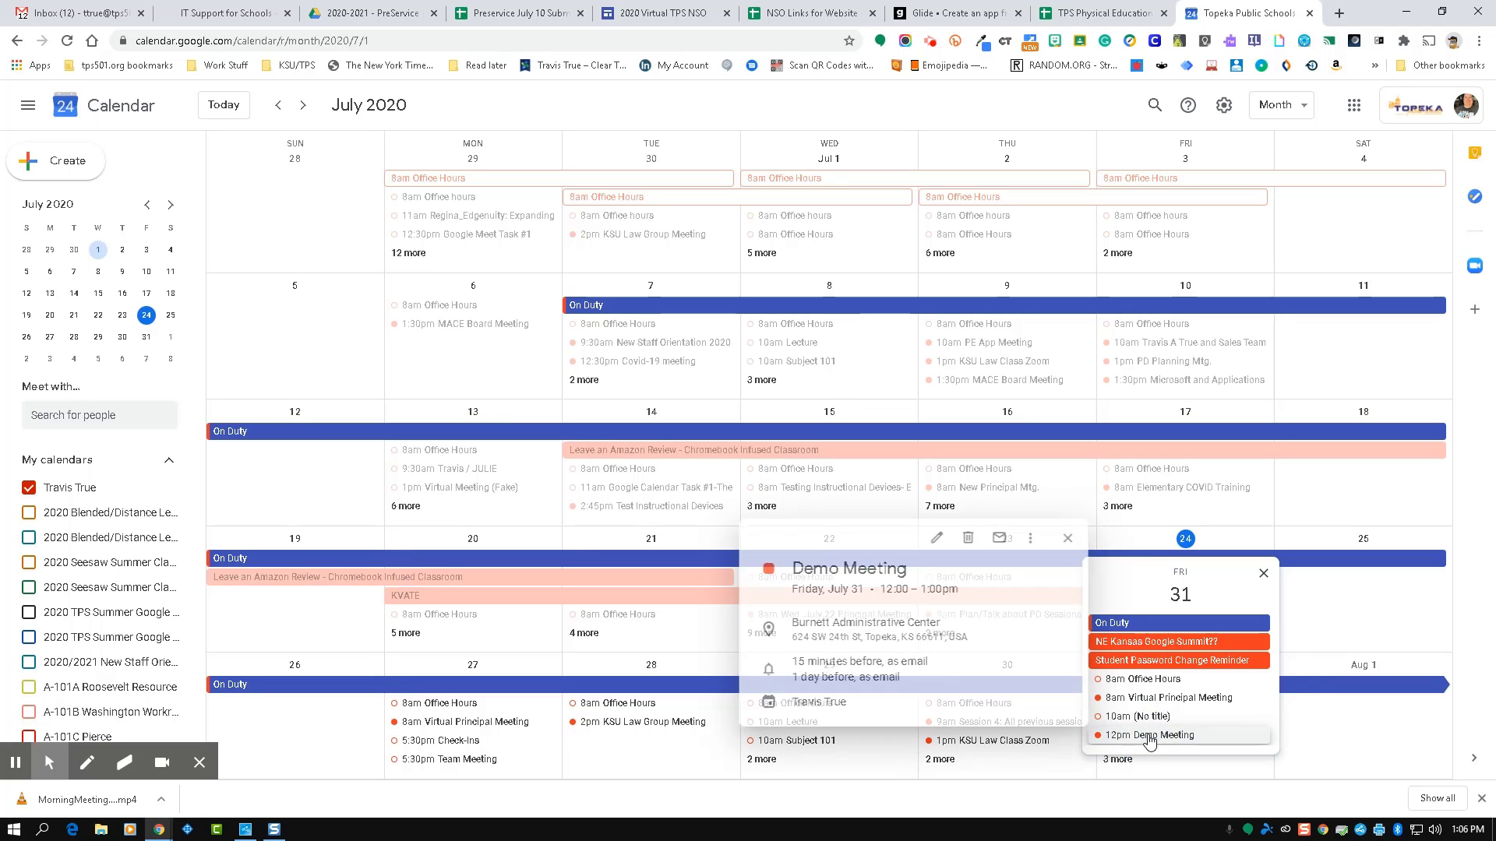
{"action": "left_click", "coordinate": [927, 543]}
{"action": "left_click", "coordinate": [757, 283]}
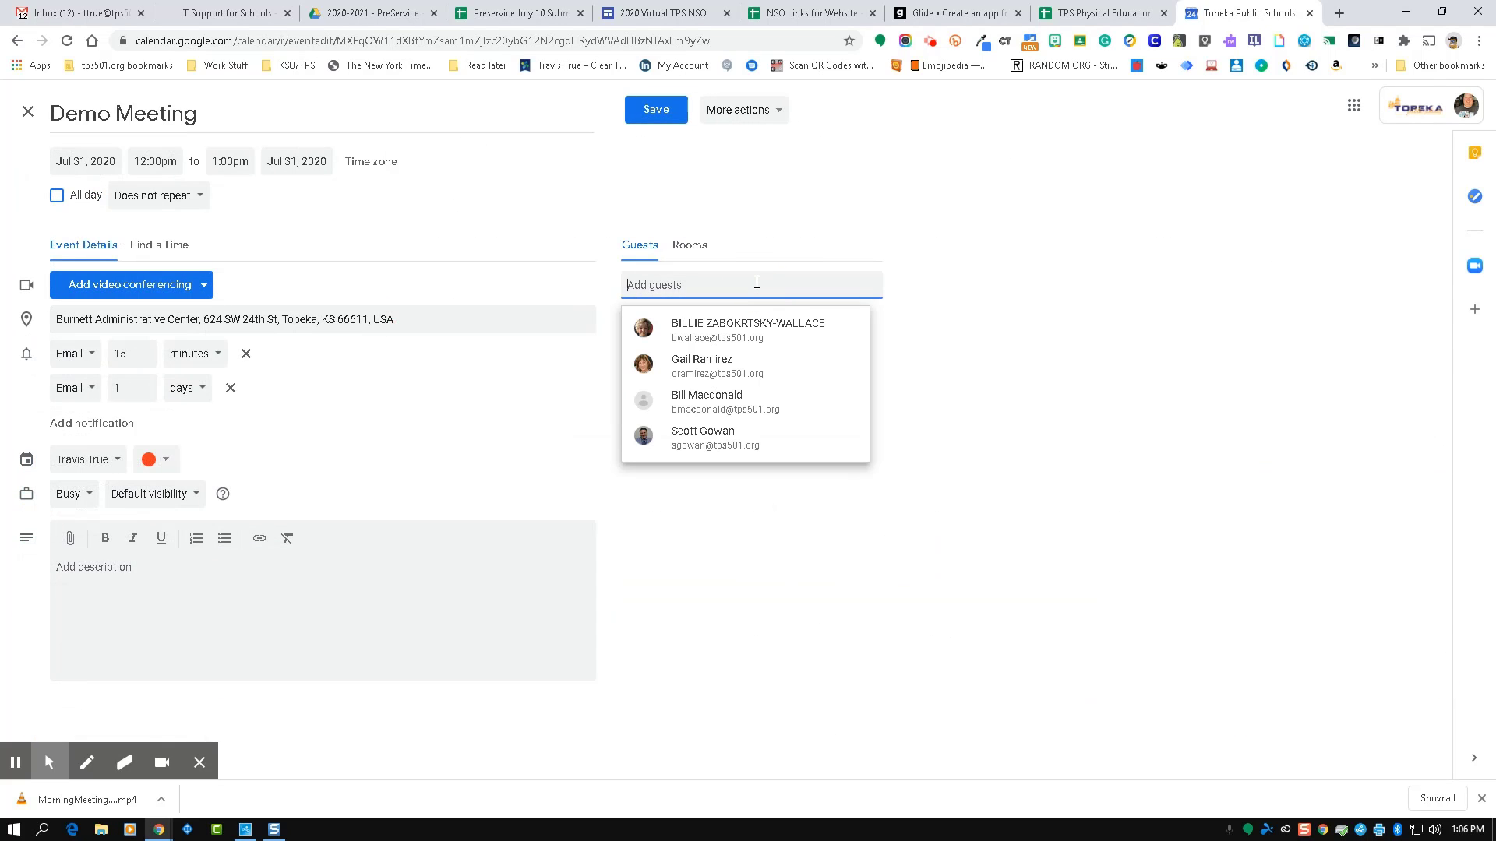
{"action": "type", "text": "ga"}
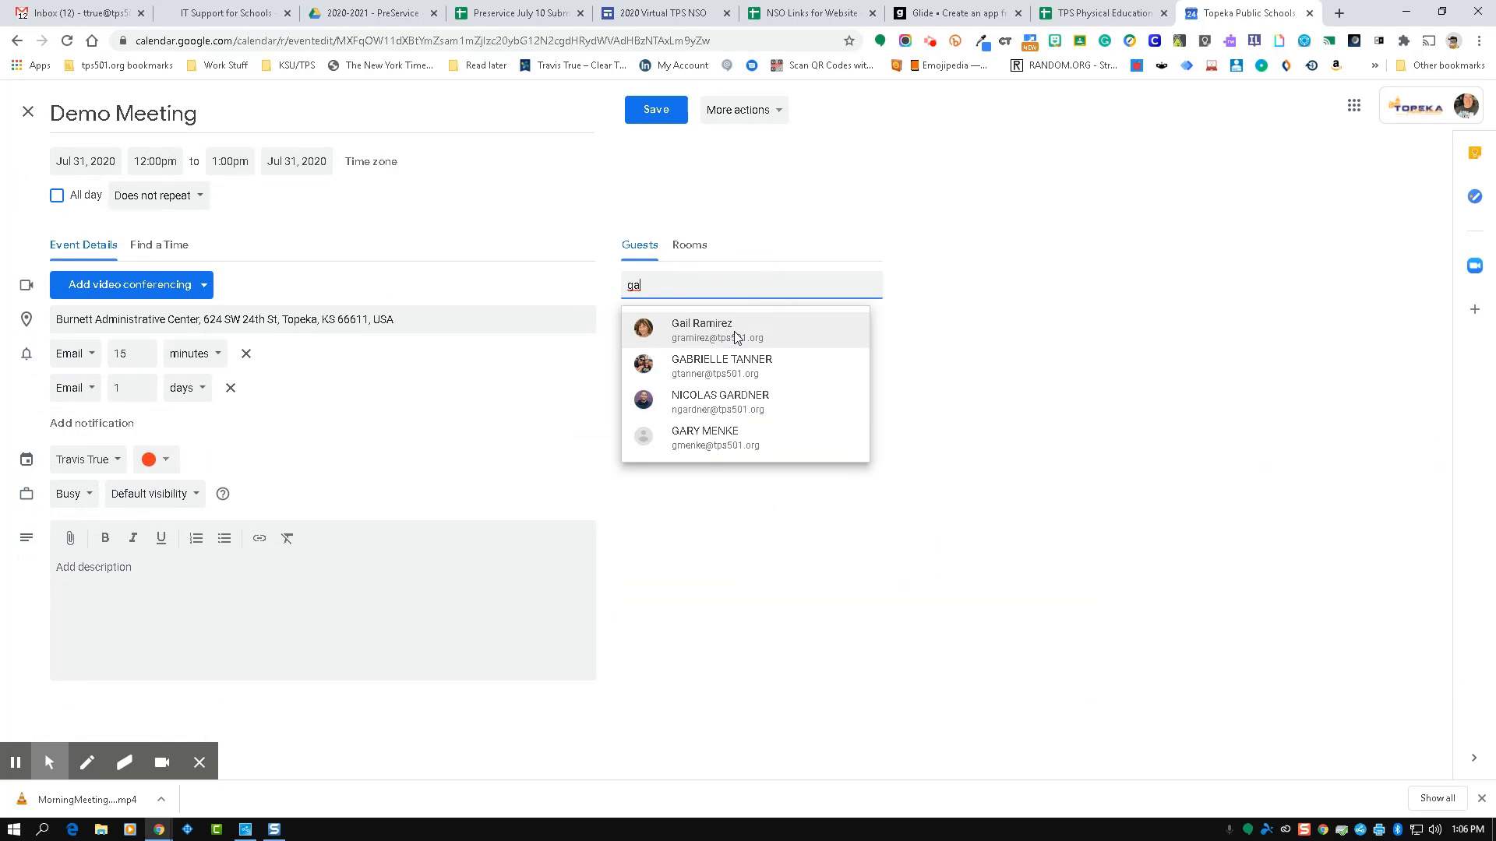
{"action": "left_click", "coordinate": [736, 337]}
{"action": "left_click", "coordinate": [646, 112]}
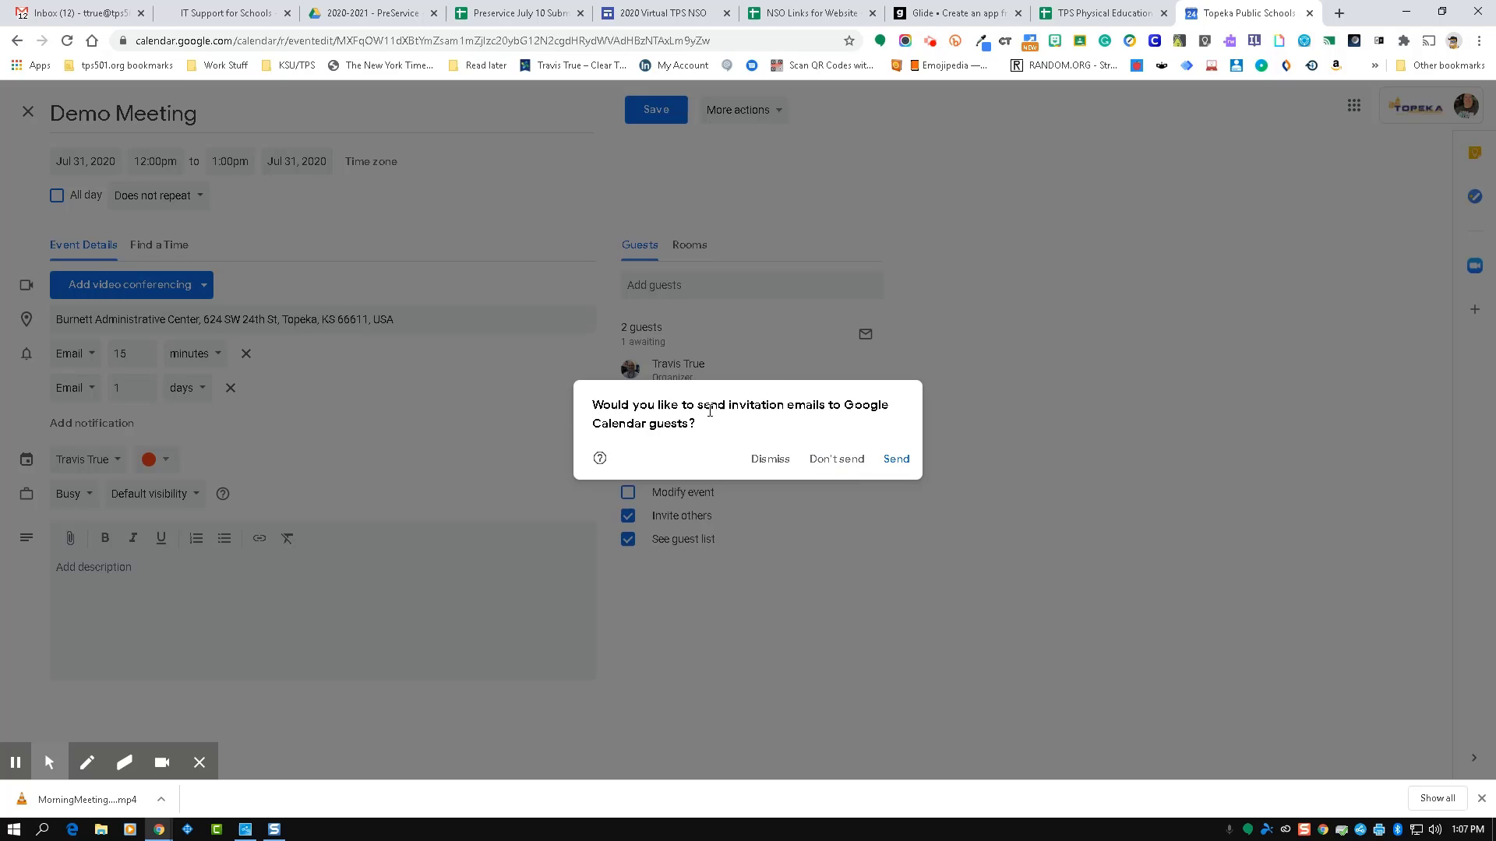
{"action": "left_click", "coordinate": [839, 461]}
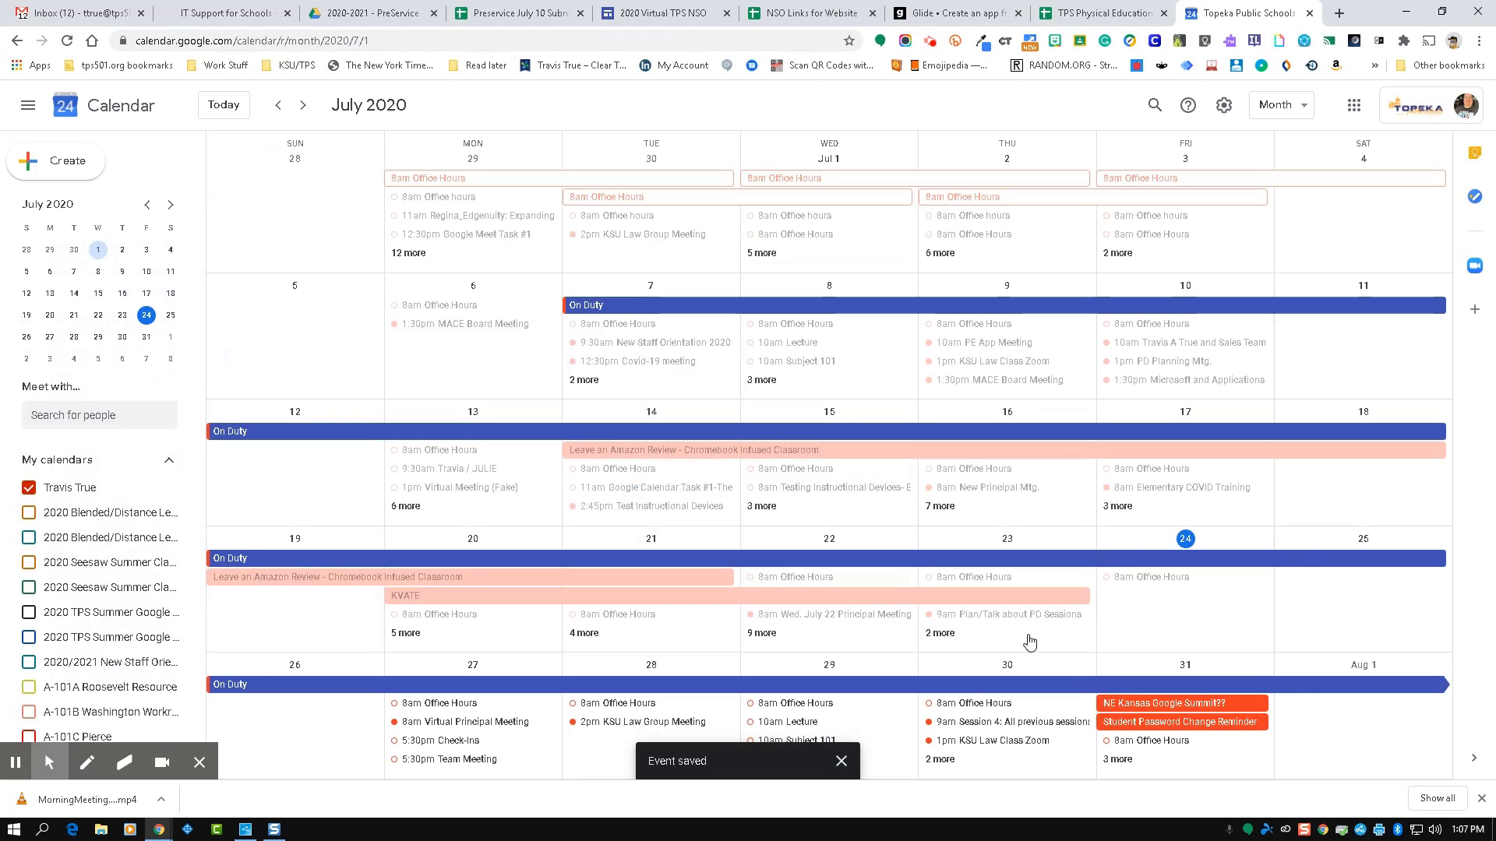
Display the invited guest's calendar in the month view and list all events on Friday, July 31.
{"action": "left_click", "coordinate": [1120, 761]}
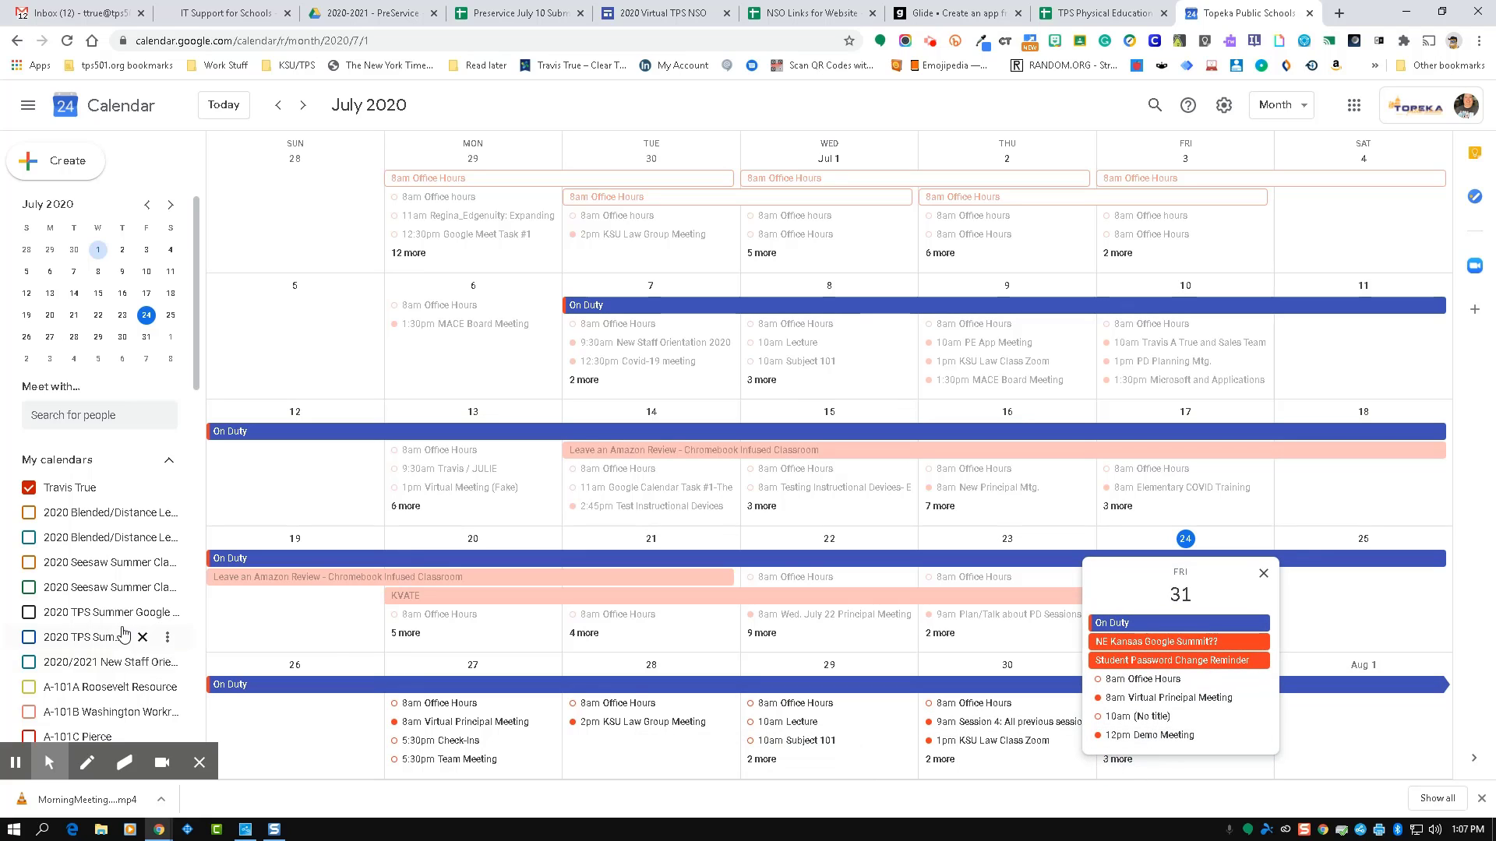
{"action": "left_click_drag", "start_coordinate": [196, 352], "coordinate": [195, 648]}
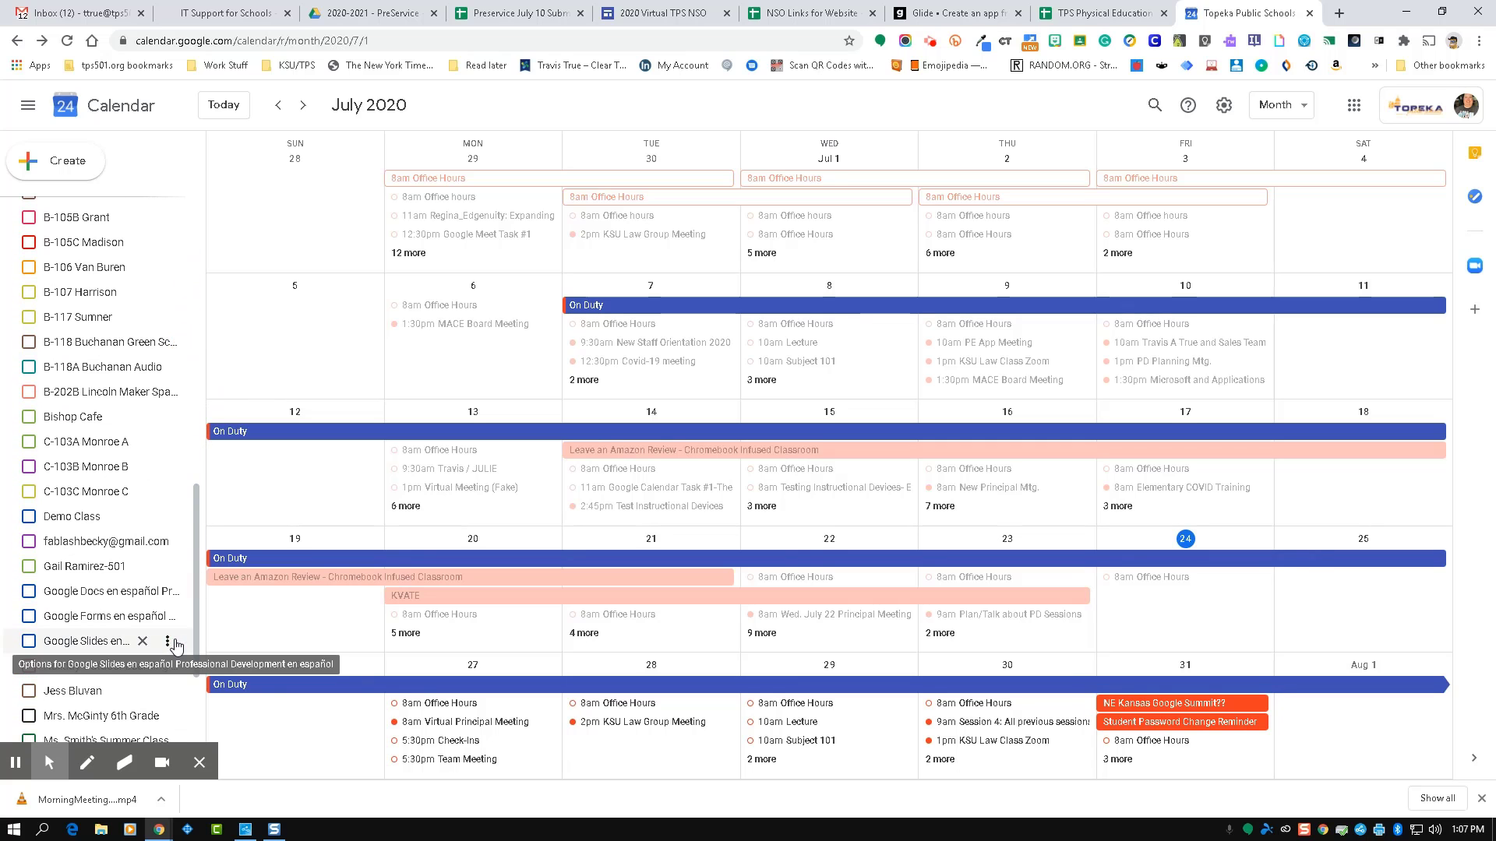
{"action": "left_click", "coordinate": [31, 569]}
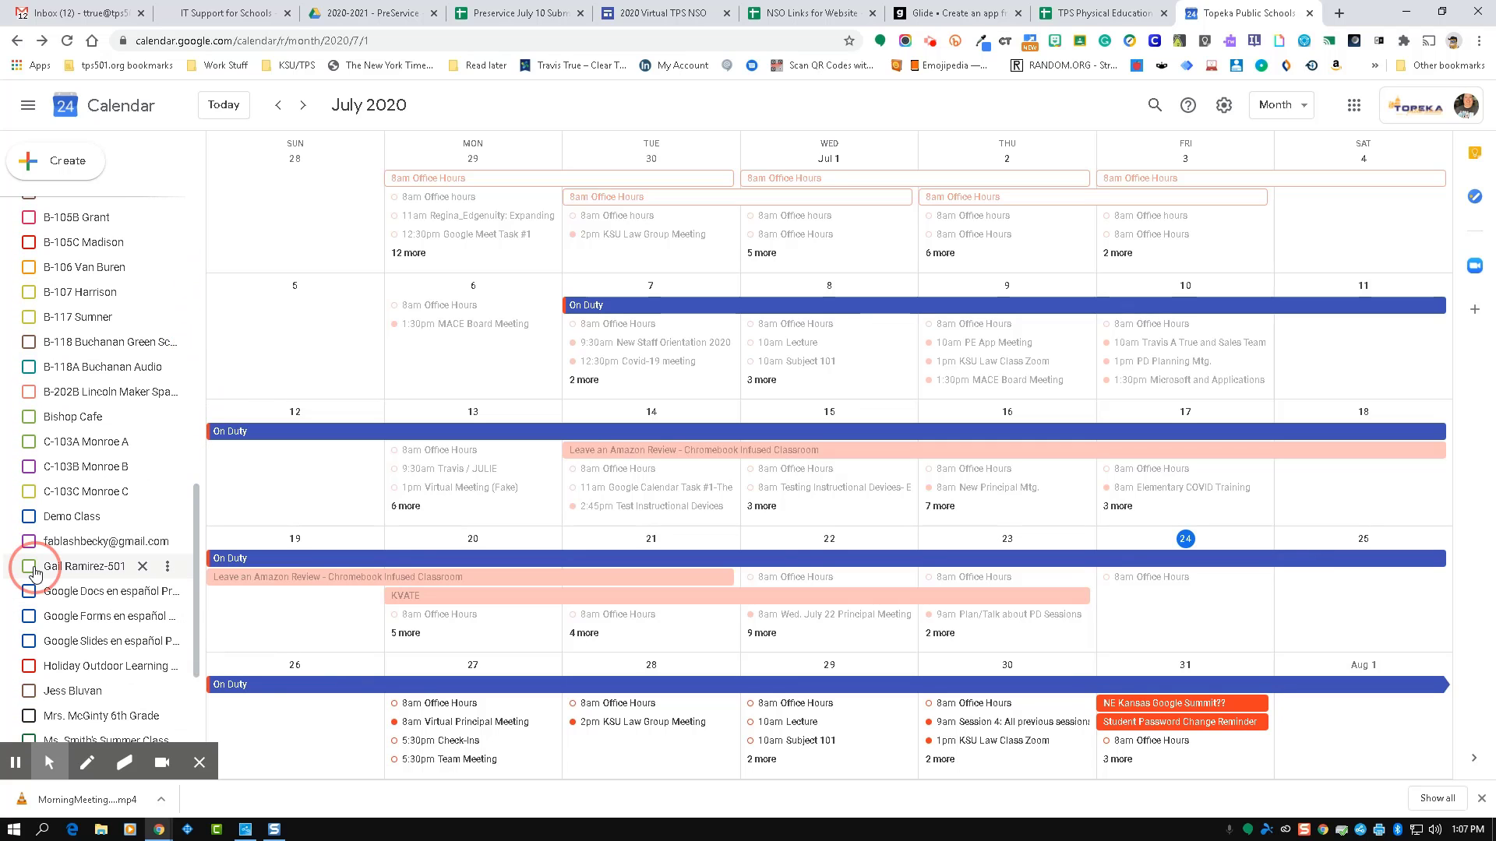
{"action": "left_click", "coordinate": [1118, 760]}
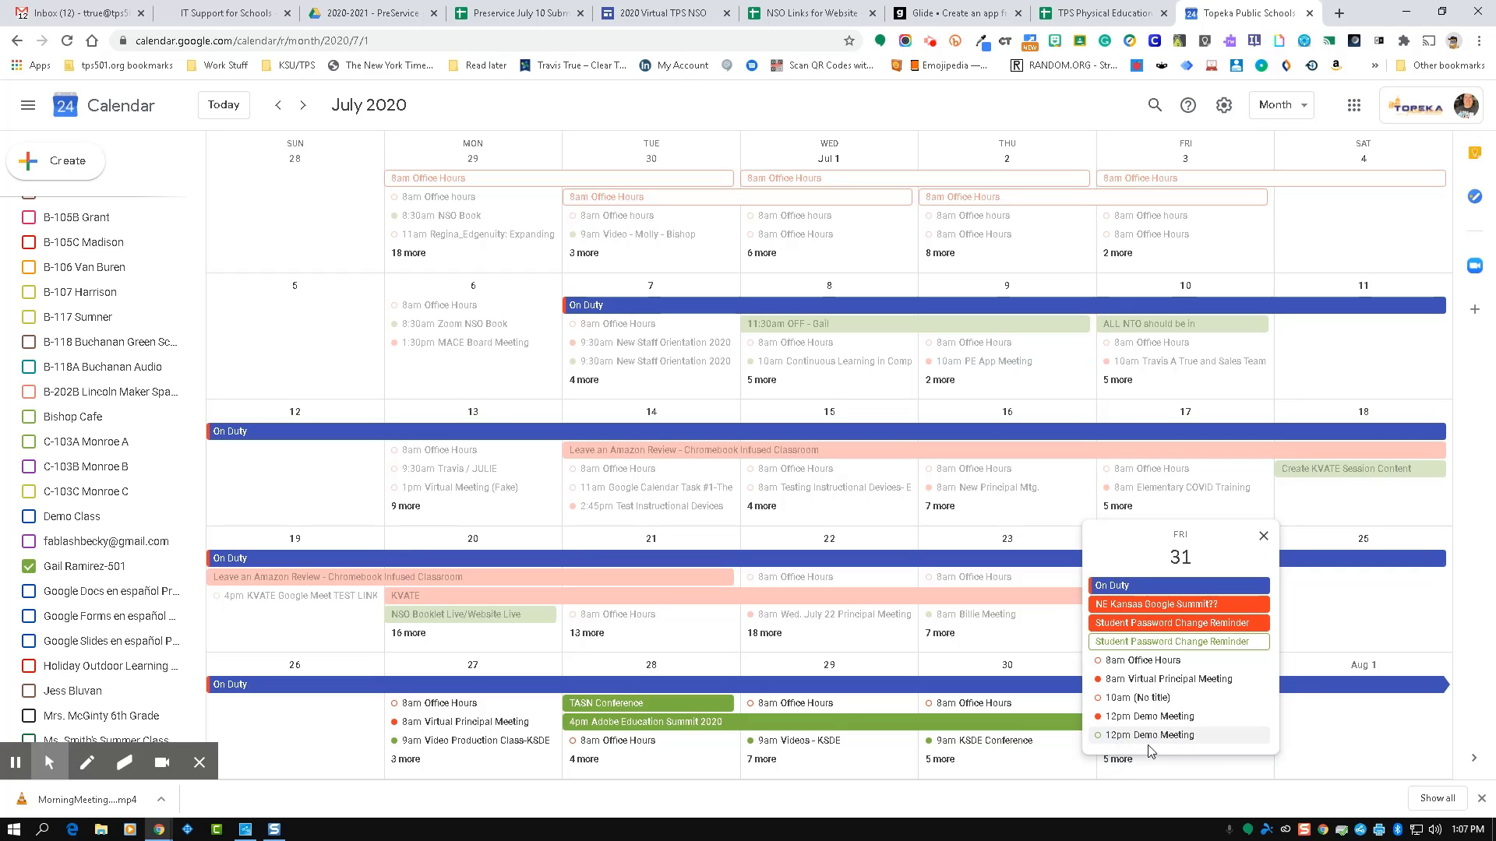
Close the Friday, July 31 event list and hide the invited guest's calendar from the month view.
{"action": "left_click", "coordinate": [32, 571]}
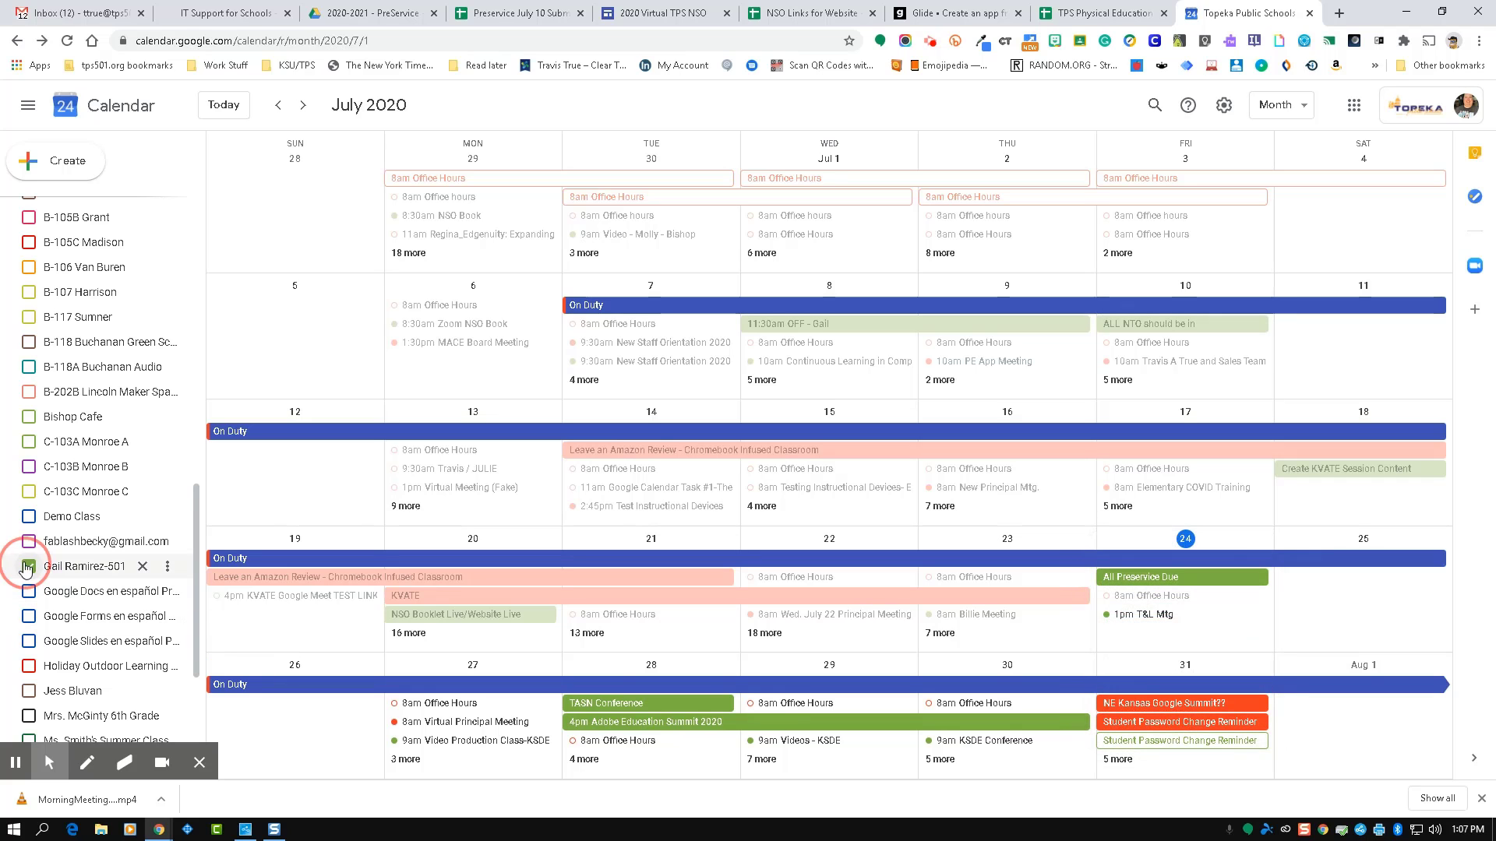
{"action": "left_click", "coordinate": [27, 568]}
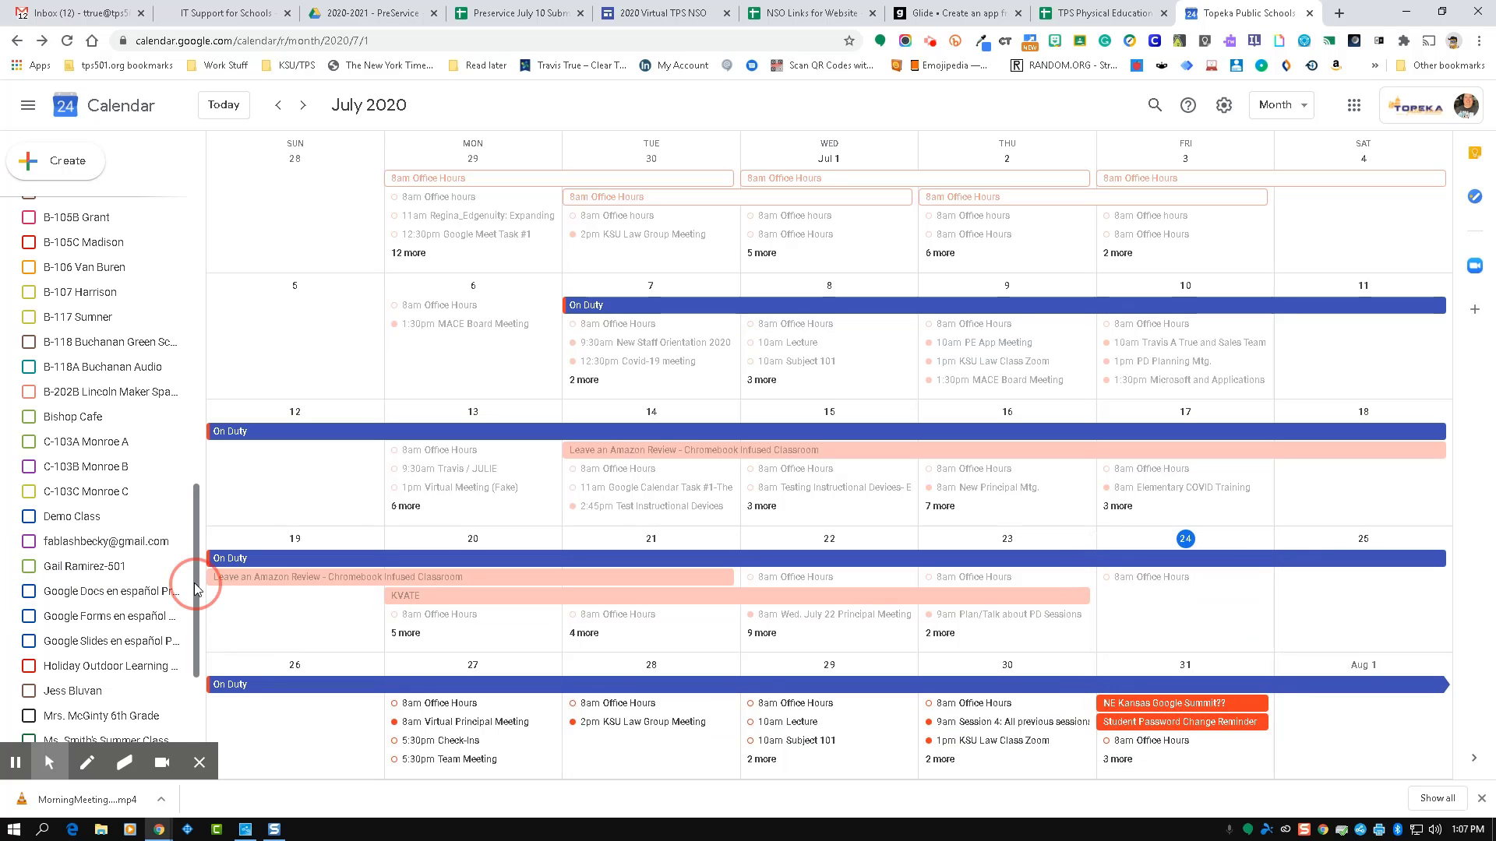
{"action": "scroll", "coordinate": [194, 583], "scroll_direction": "up", "scroll_amount": 10}
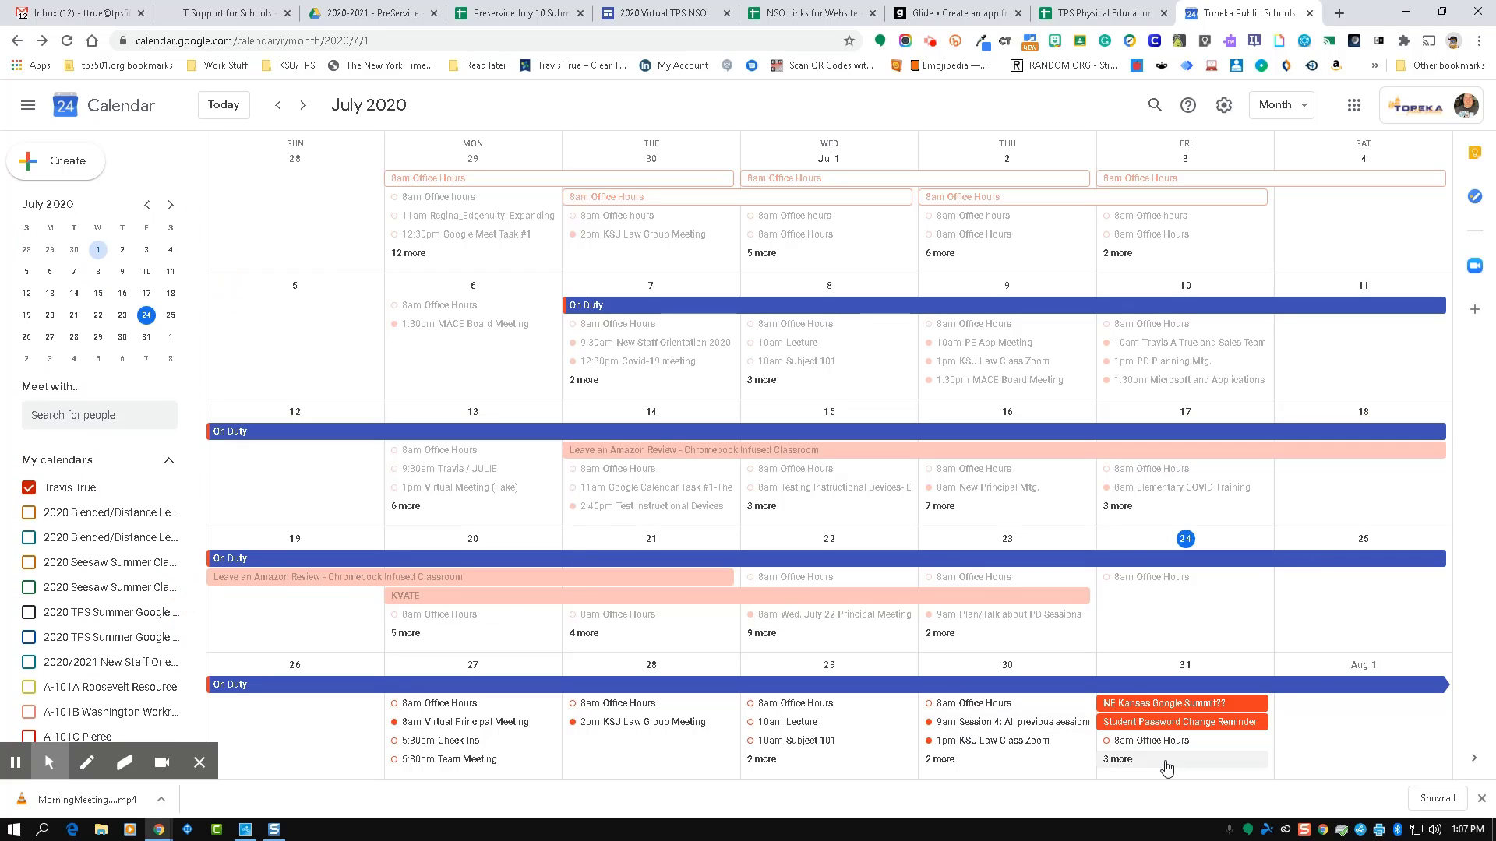
Move the July 31 Demo Meeting to Saturday, August 1 in the month view without sending update emails to guests.
{"action": "left_click", "coordinate": [1125, 761]}
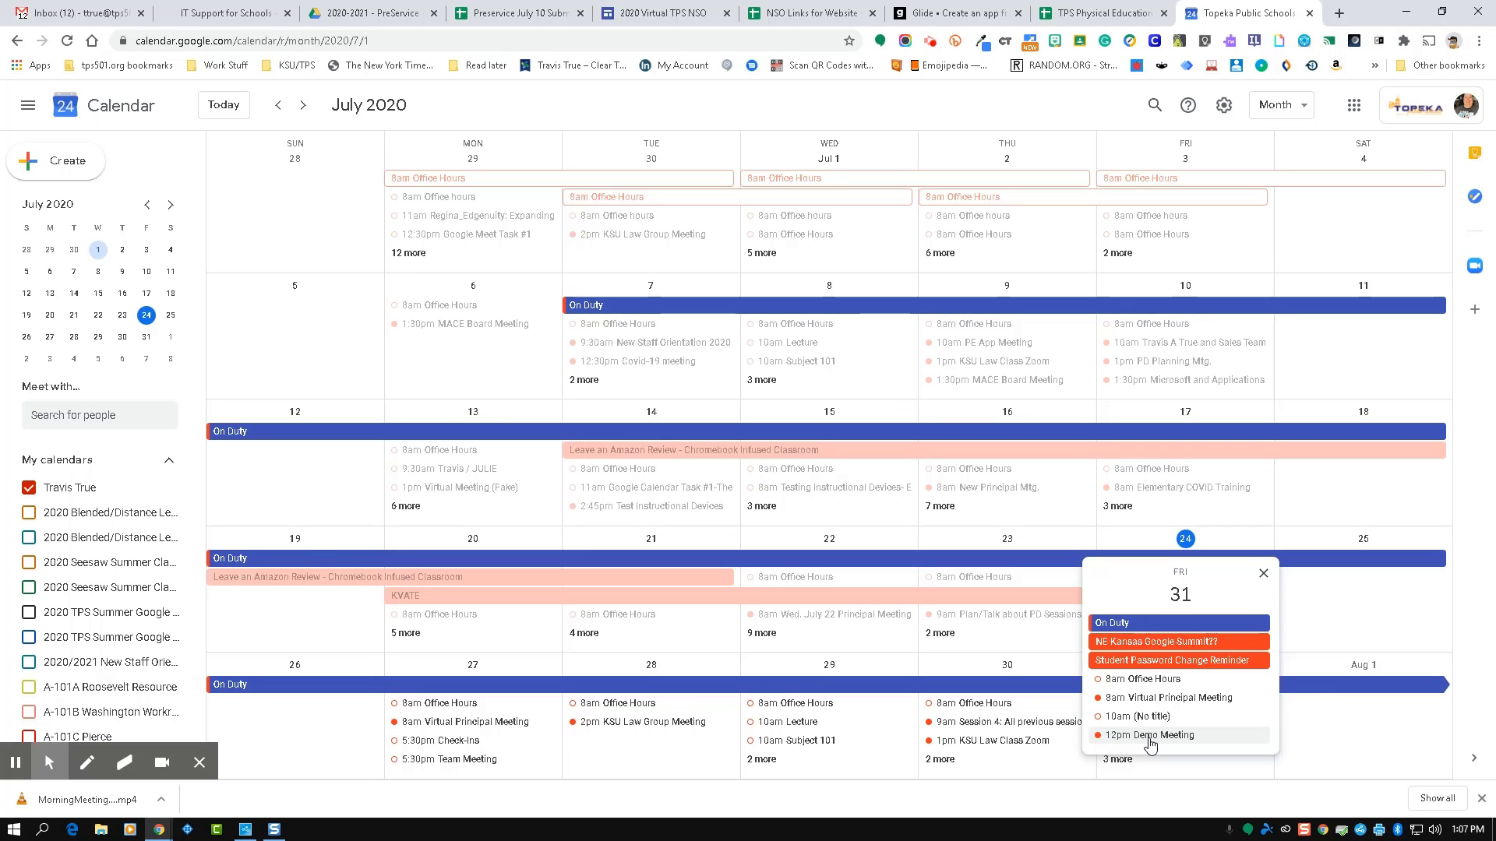
{"action": "left_click", "coordinate": [1151, 736]}
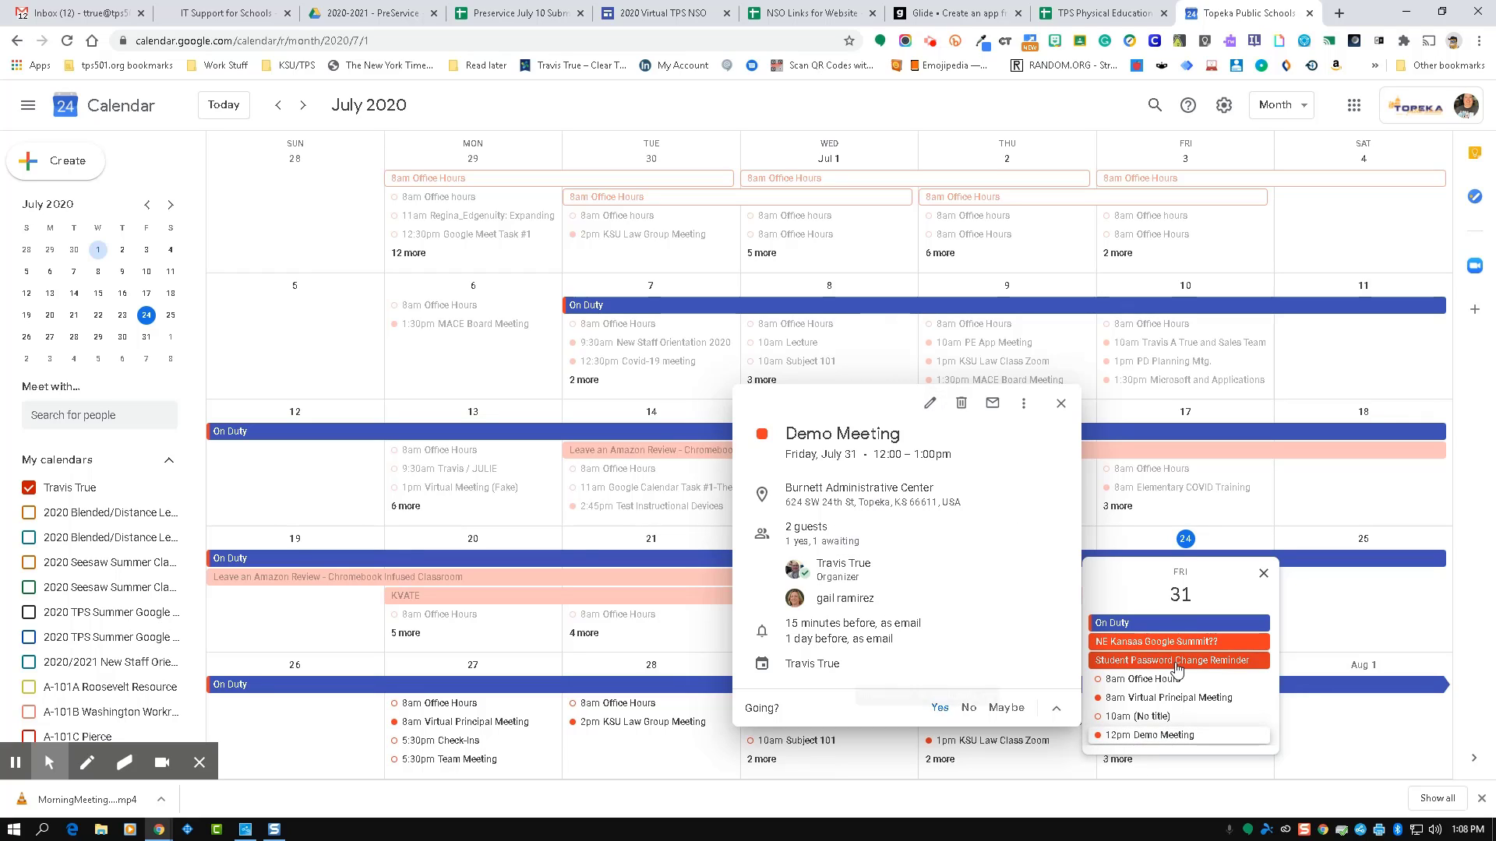
{"action": "left_click", "coordinate": [1153, 737]}
{"action": "left_click_drag", "start_coordinate": [1154, 738], "coordinate": [1343, 718]}
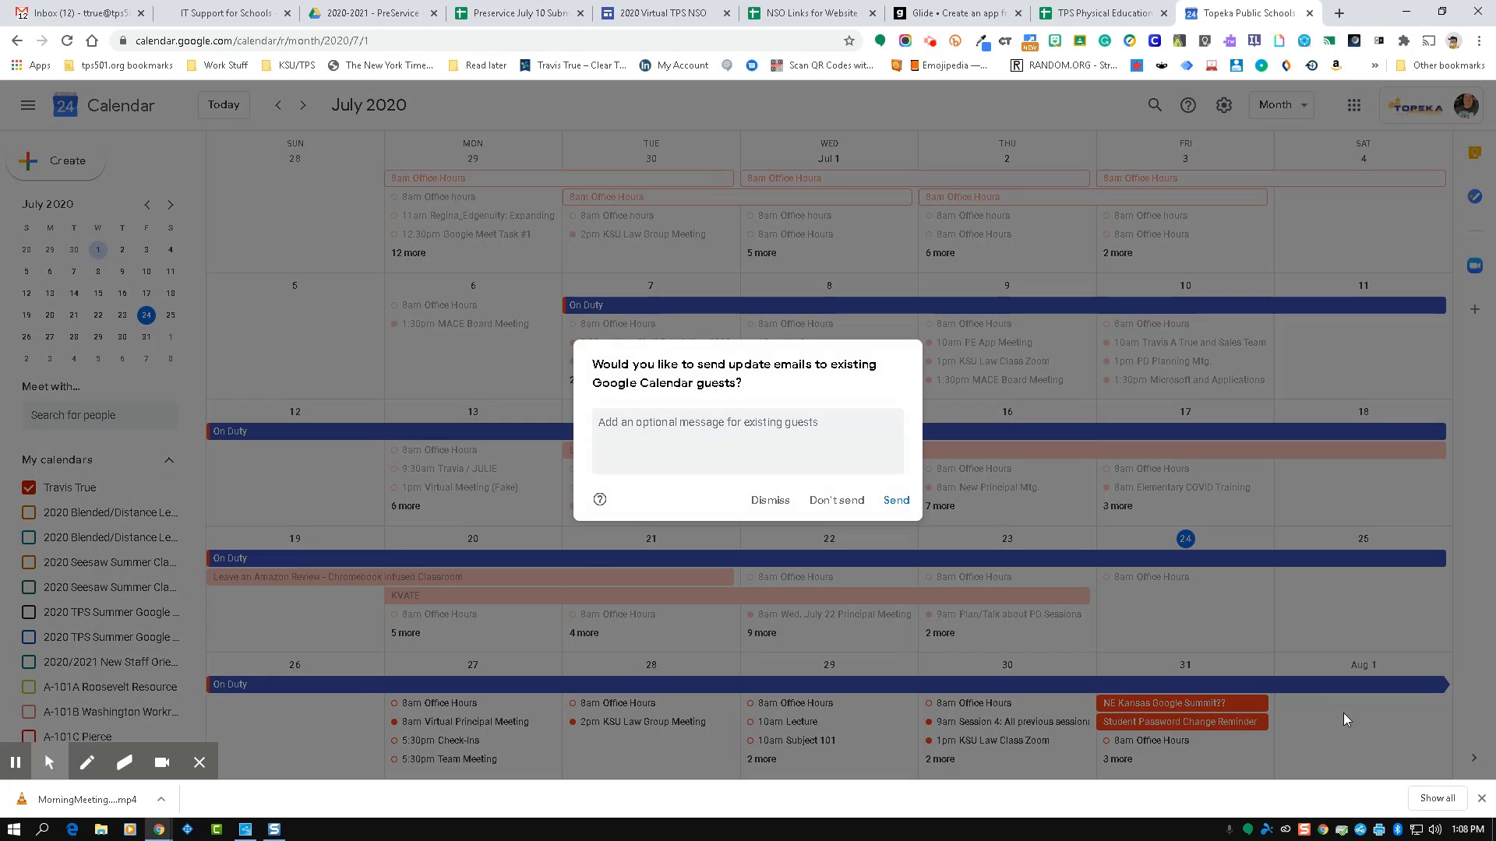
{"action": "left_click", "coordinate": [832, 501]}
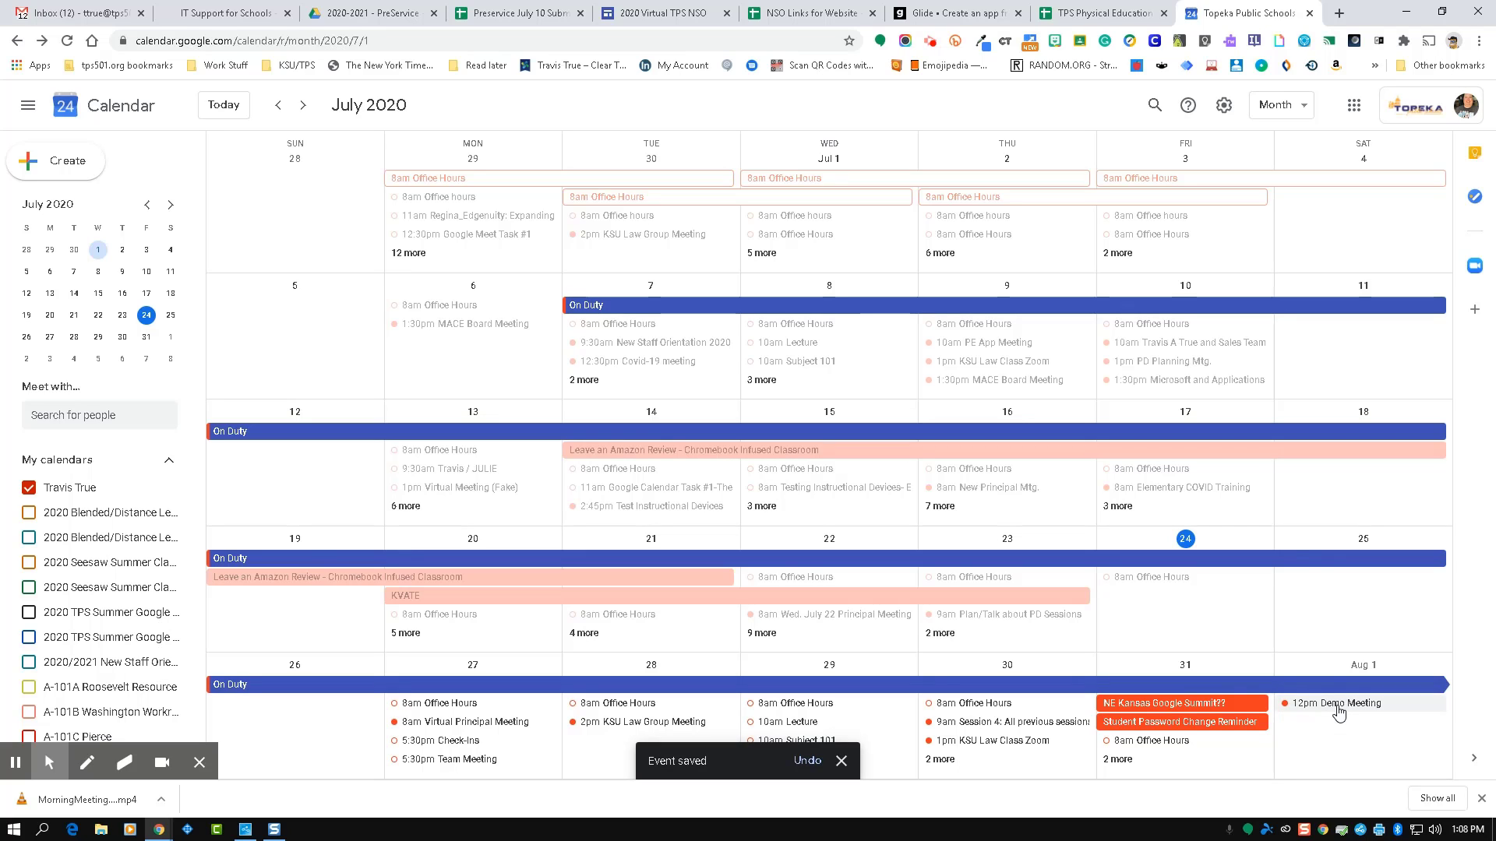
Open the August 1 Demo Meeting in the full editor, review its additional actions, and save it to return to the calendar.
{"action": "left_click", "coordinate": [1338, 705]}
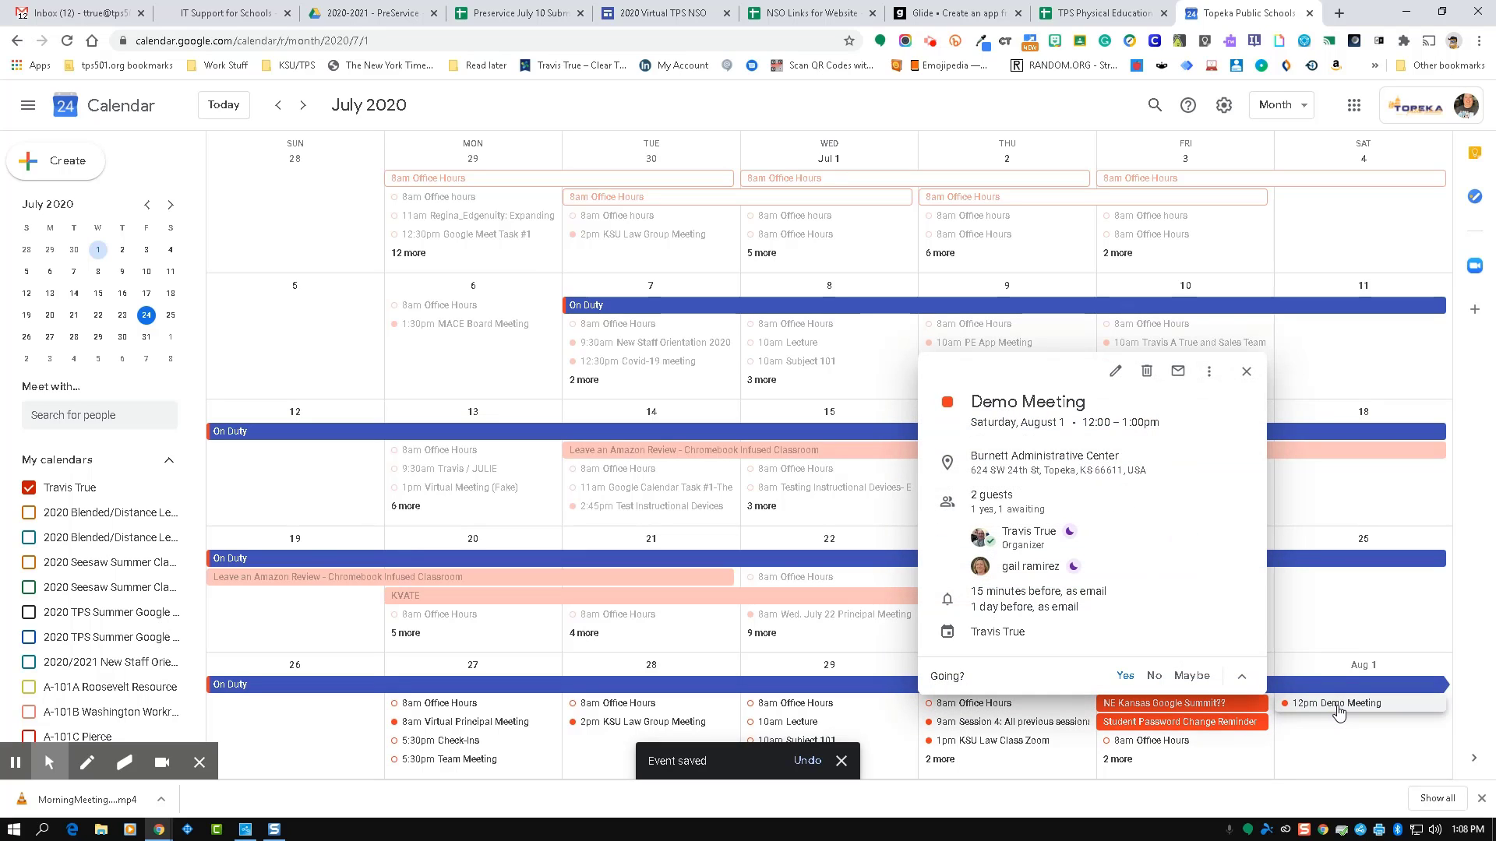
{"action": "left_click", "coordinate": [1115, 372]}
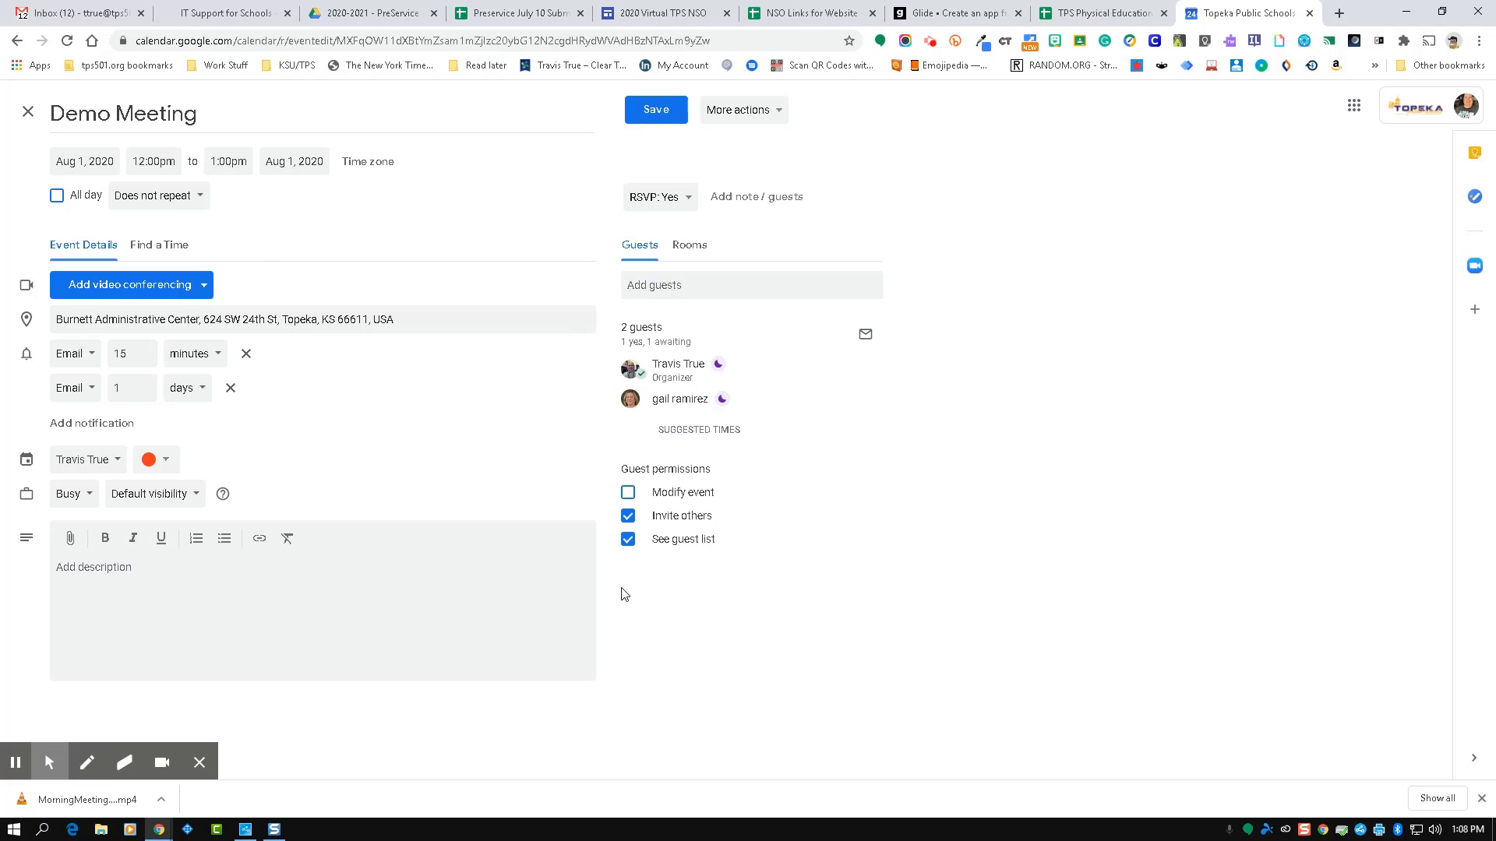
{"action": "left_click", "coordinate": [779, 111]}
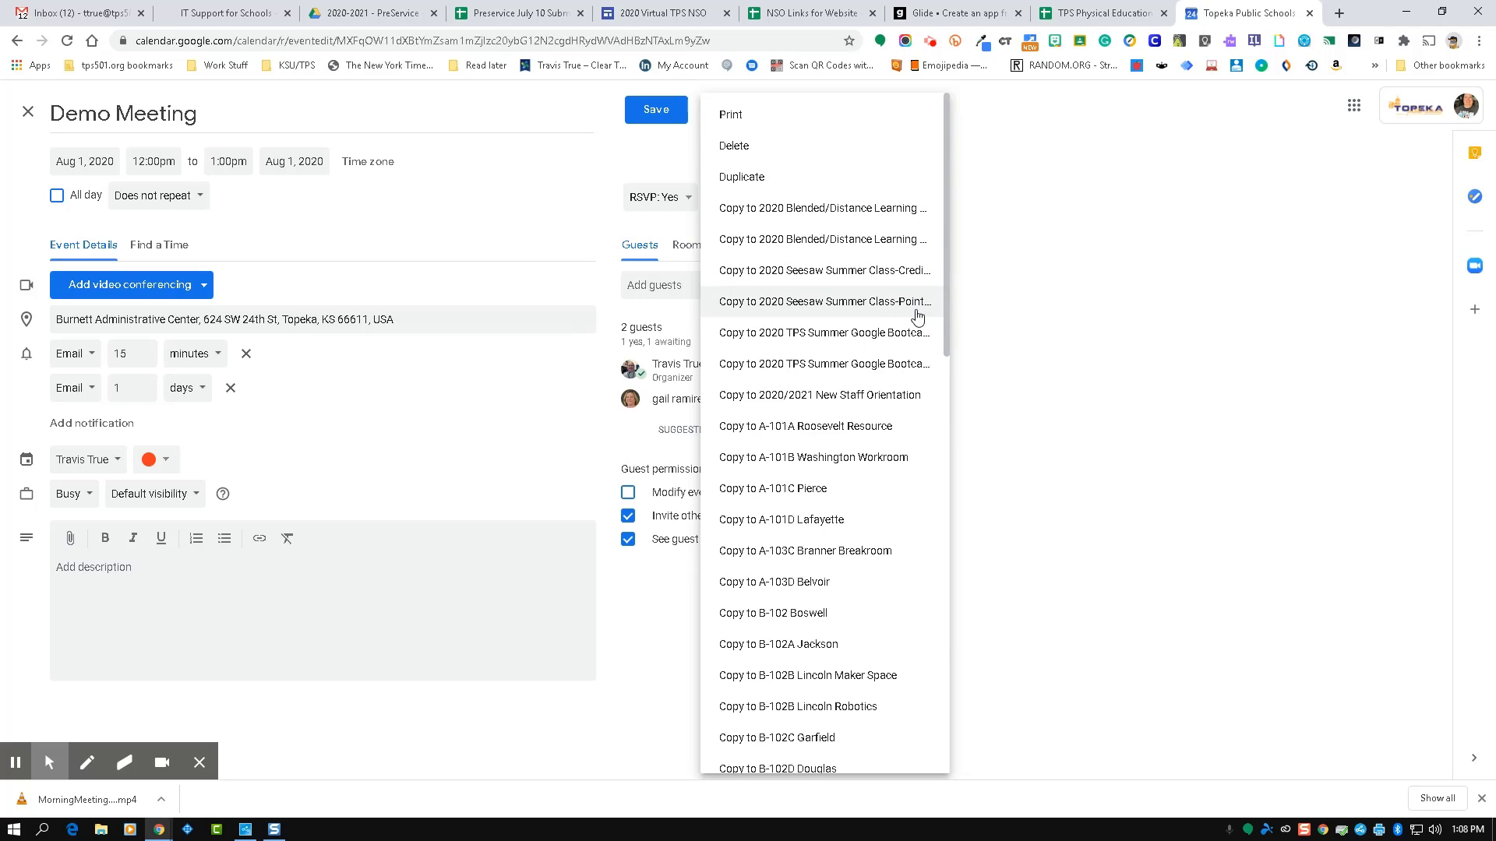
{"action": "left_click", "coordinate": [945, 286]}
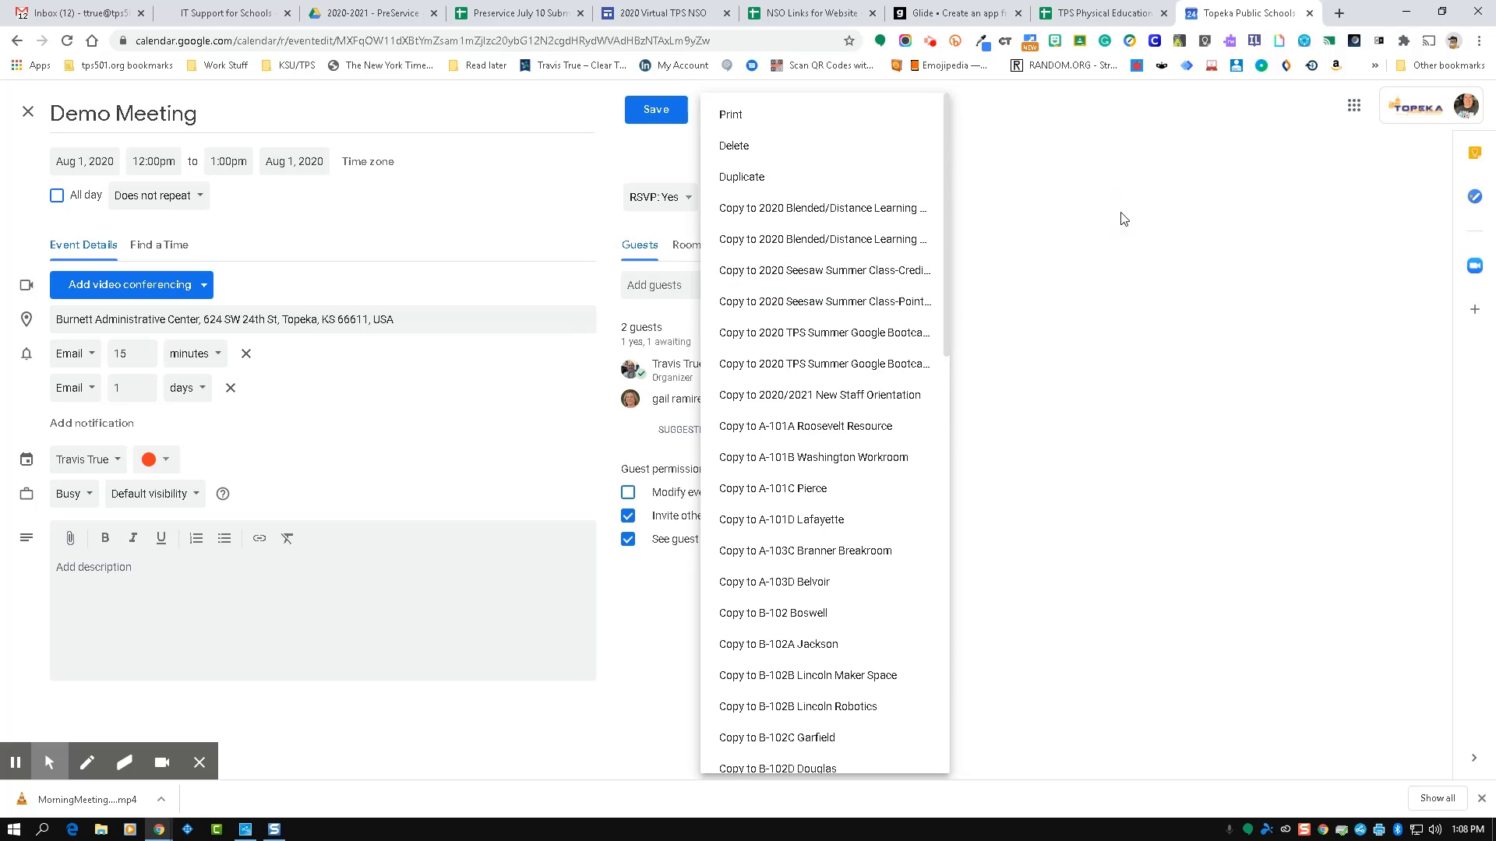
{"action": "left_click", "coordinate": [659, 113]}
{"action": "left_click", "coordinate": [658, 112]}
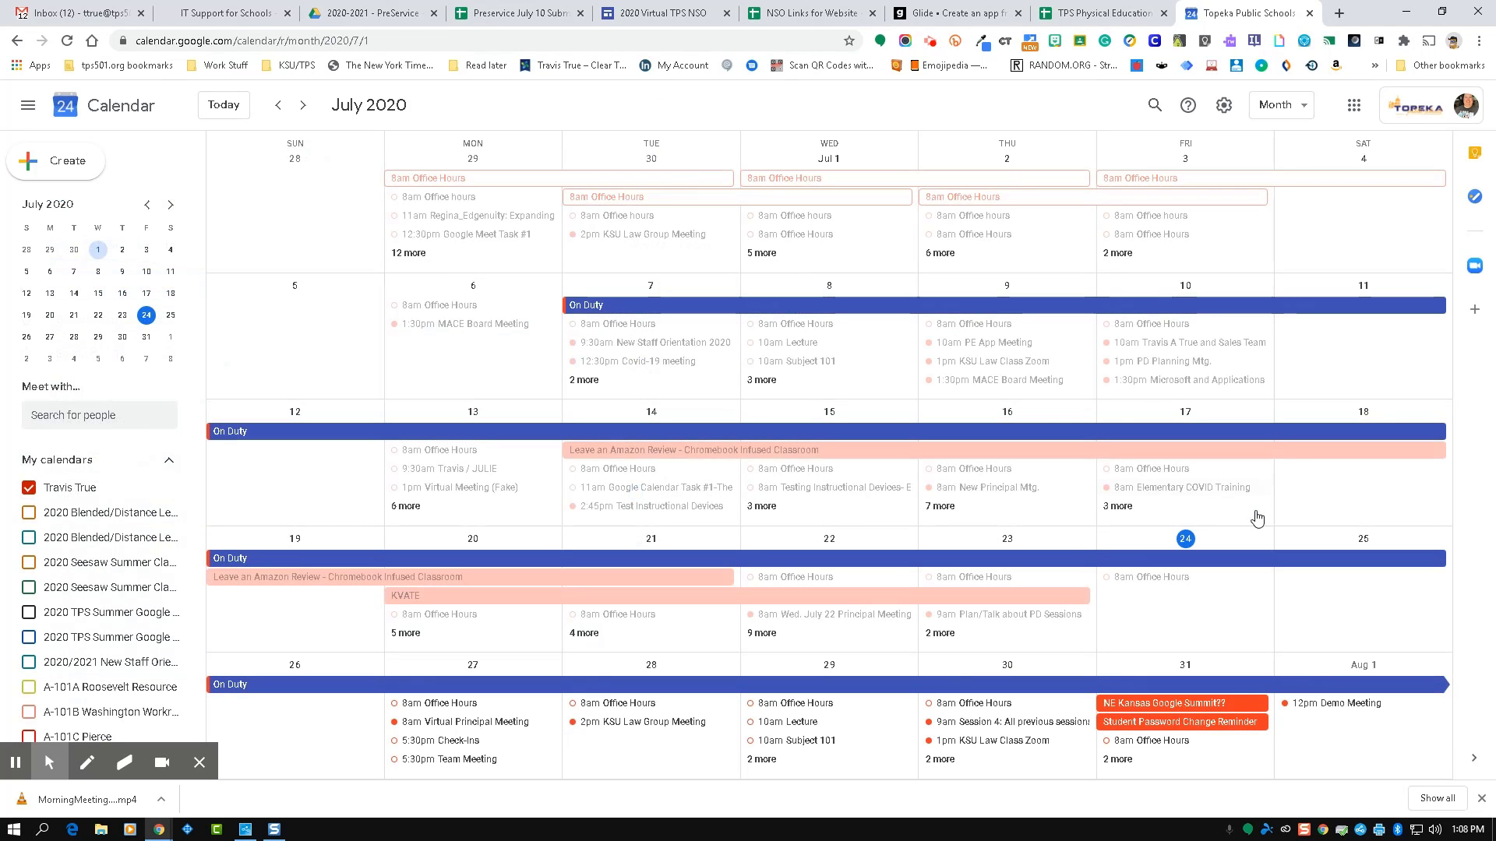
Examine the August 1 Demo Meeting's guest email form without sending a message, and its print, duplicate and copy options.
{"action": "left_click", "coordinate": [1319, 705]}
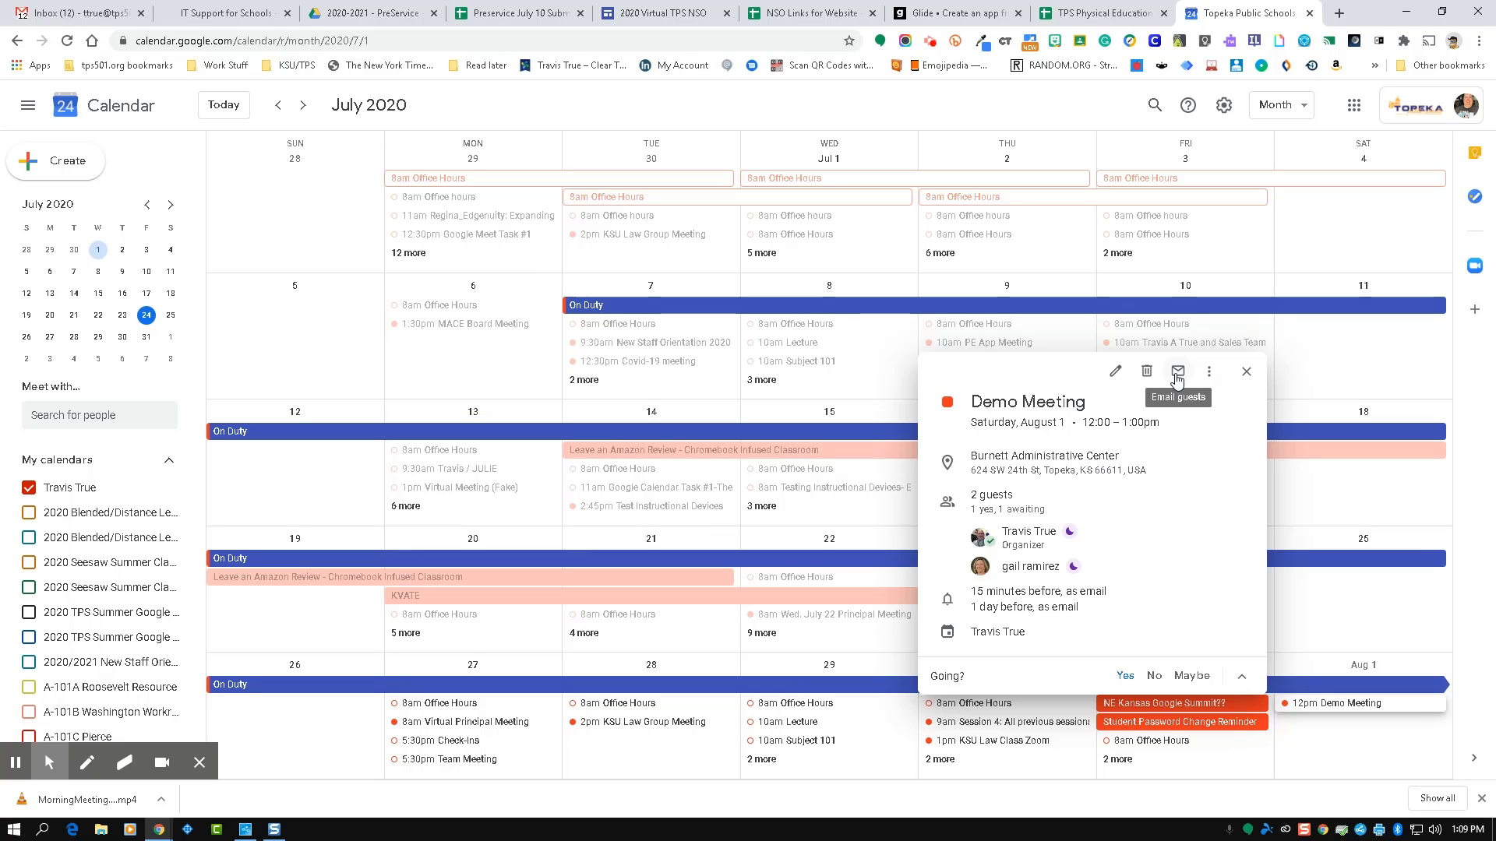
{"action": "left_click", "coordinate": [1177, 373]}
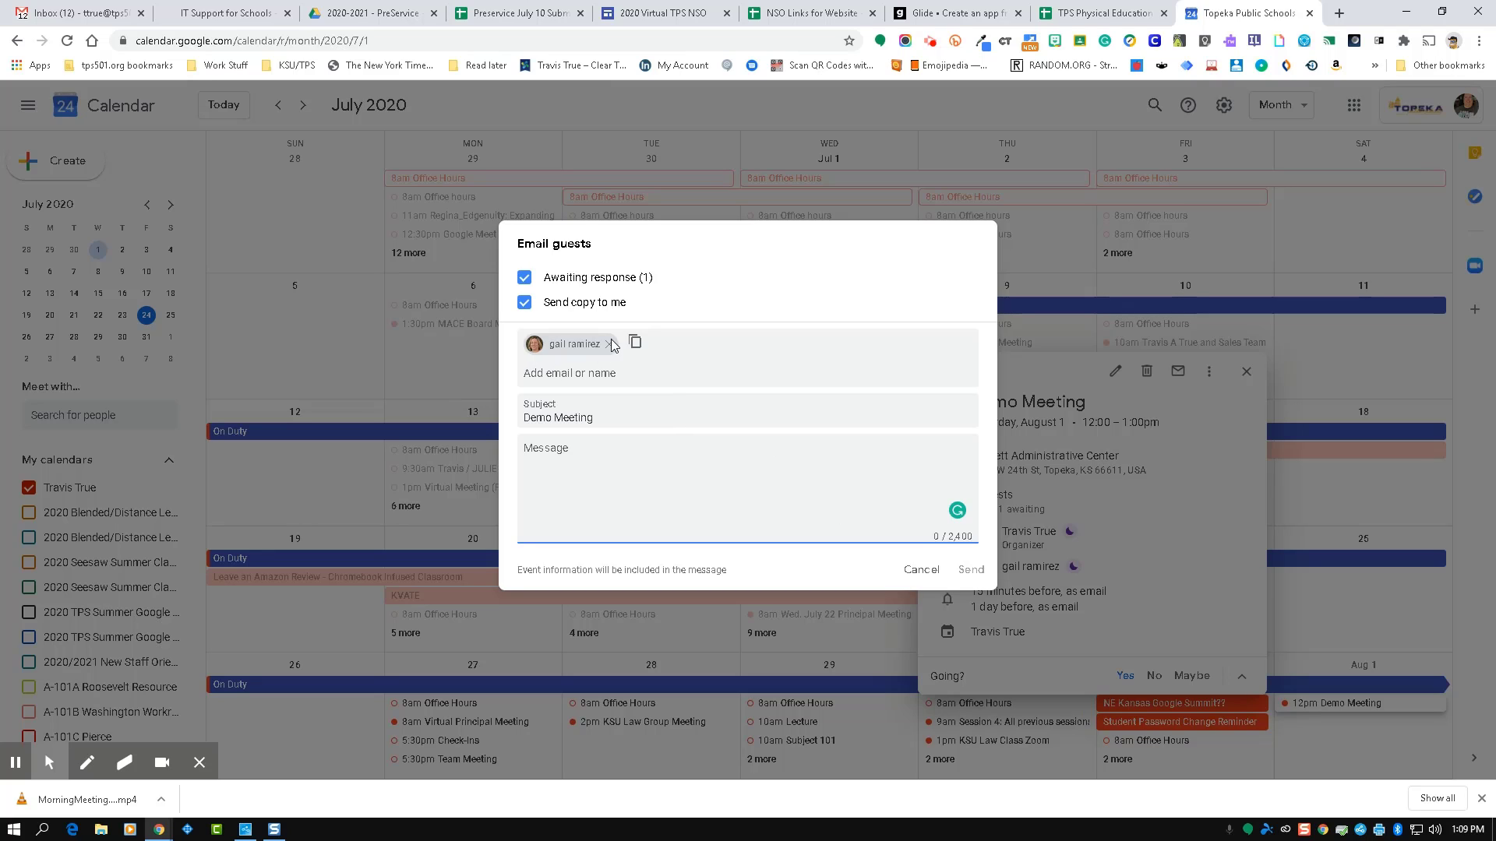
{"action": "left_click", "coordinate": [921, 571]}
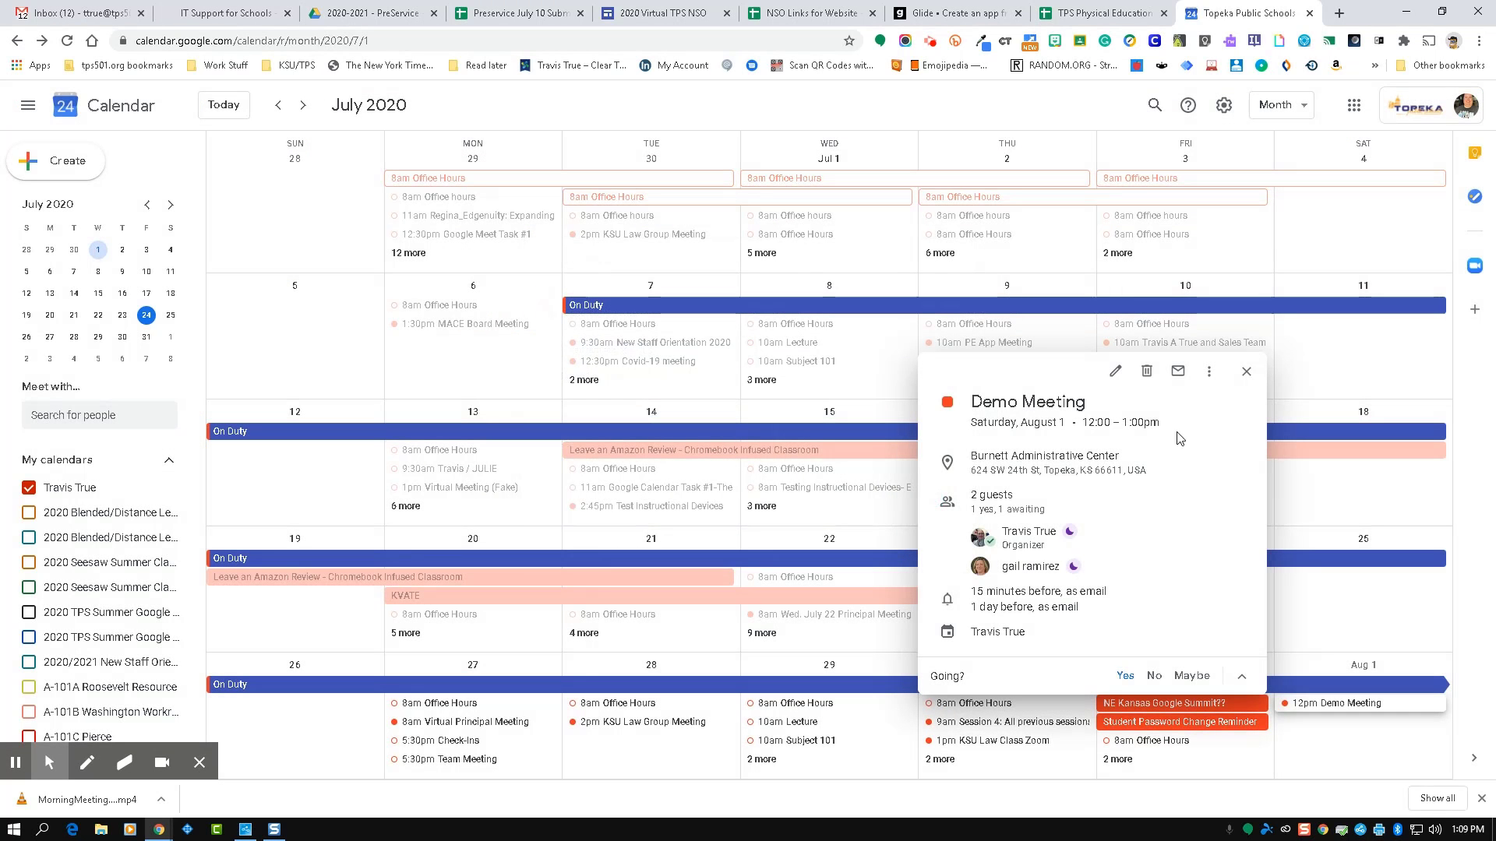
{"action": "left_click", "coordinate": [1208, 372]}
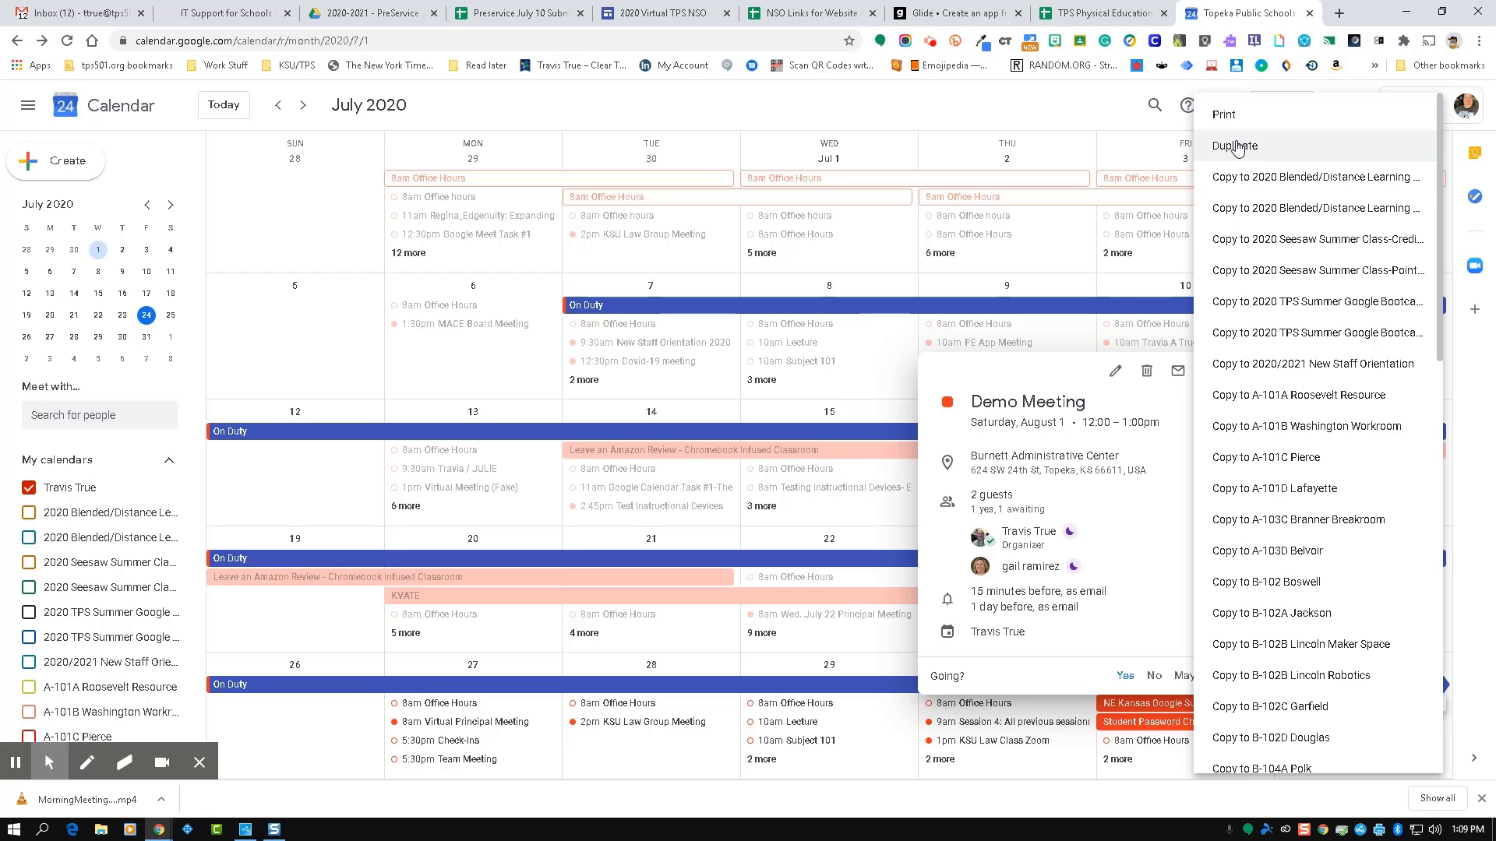
{"action": "left_click", "coordinate": [1031, 681]}
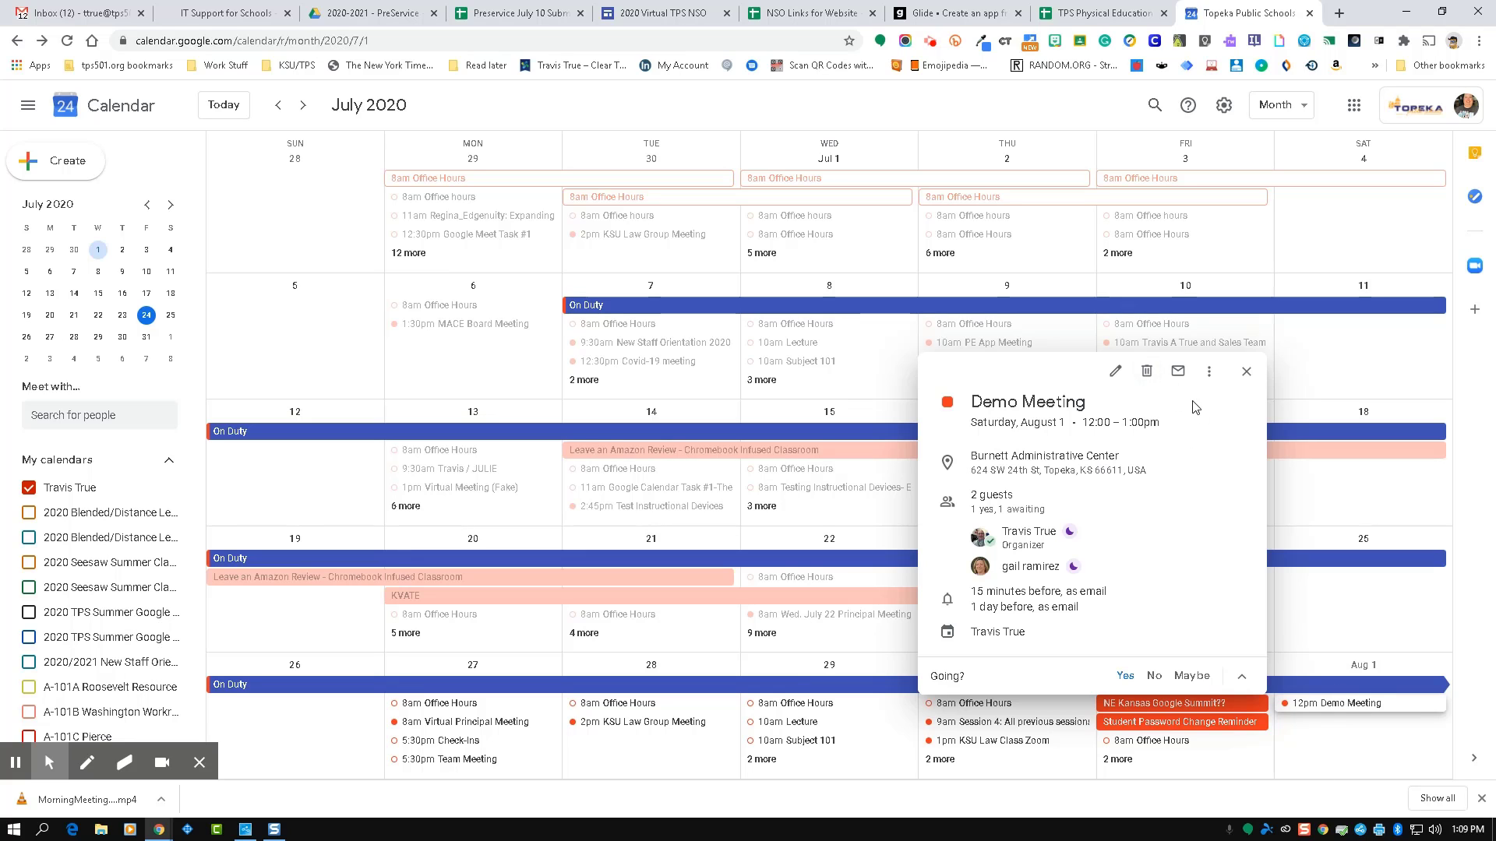
Delete the August 1 Demo Meeting without sending cancellation emails to guests.
{"action": "left_click", "coordinate": [1147, 374]}
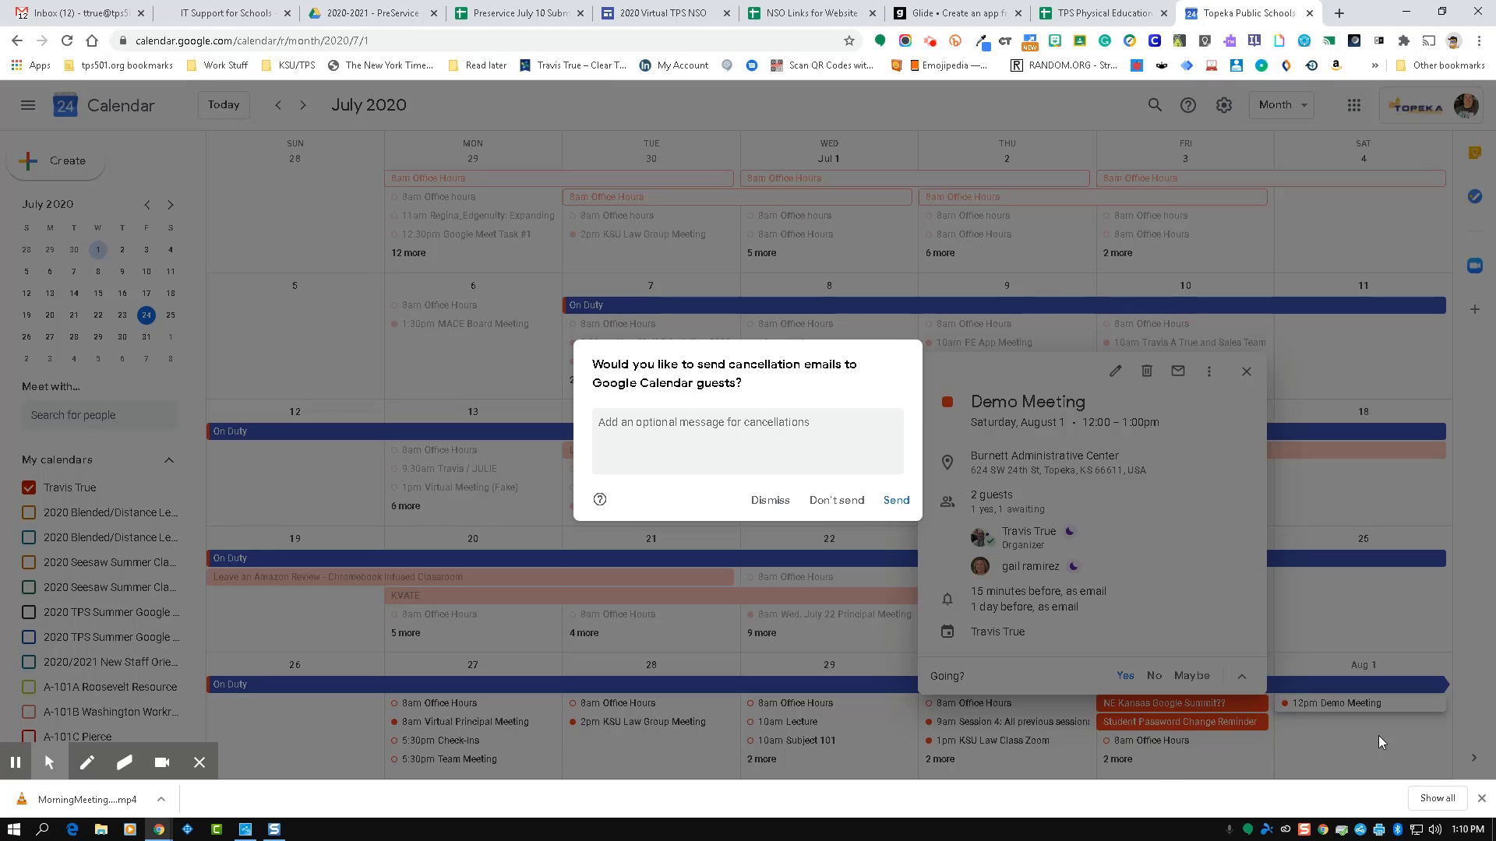
{"action": "left_click", "coordinate": [837, 502]}
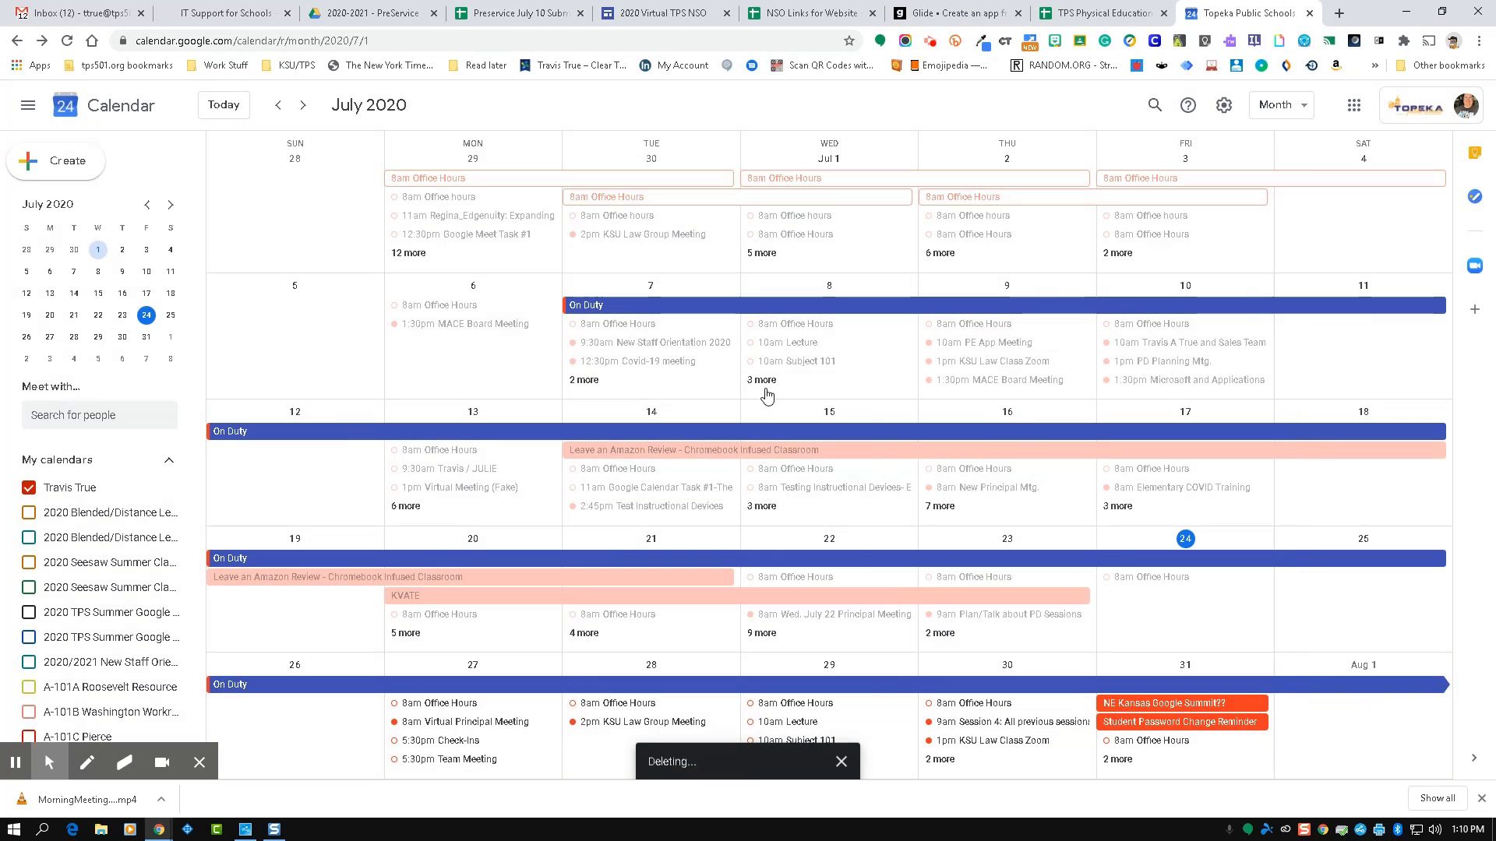